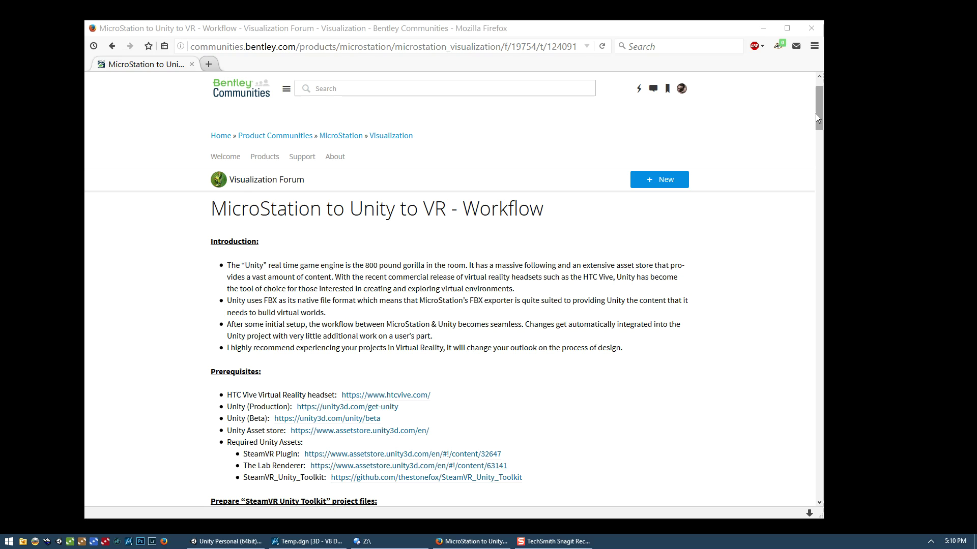
# - Review the workflow article's sections on surface normal direction, collision mesh geometry and exporting DGN geometry as FBX files
pyautogui.moveTo(818, 115); pyautogui.dragTo(820, 152)
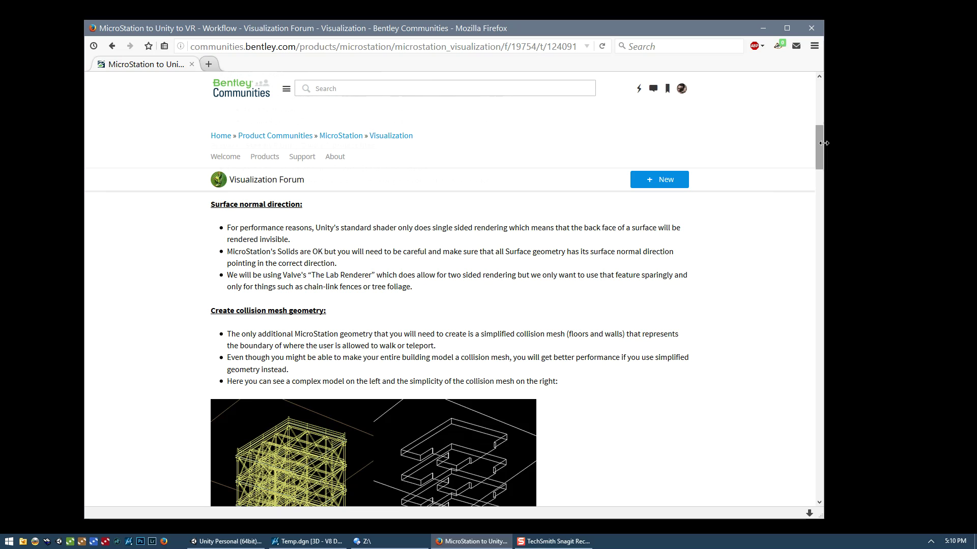
pyautogui.moveTo(819, 149); pyautogui.dragTo(819, 191)
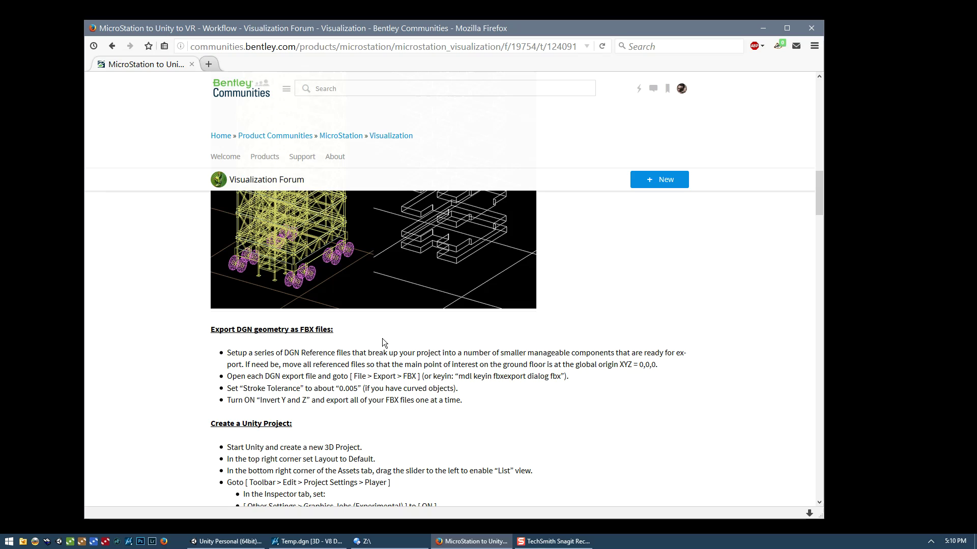
# - Switch to Unity and examine the chain-link fence enclosure in the Mt_Gambier scene from different angles
pyautogui.click(226, 541)
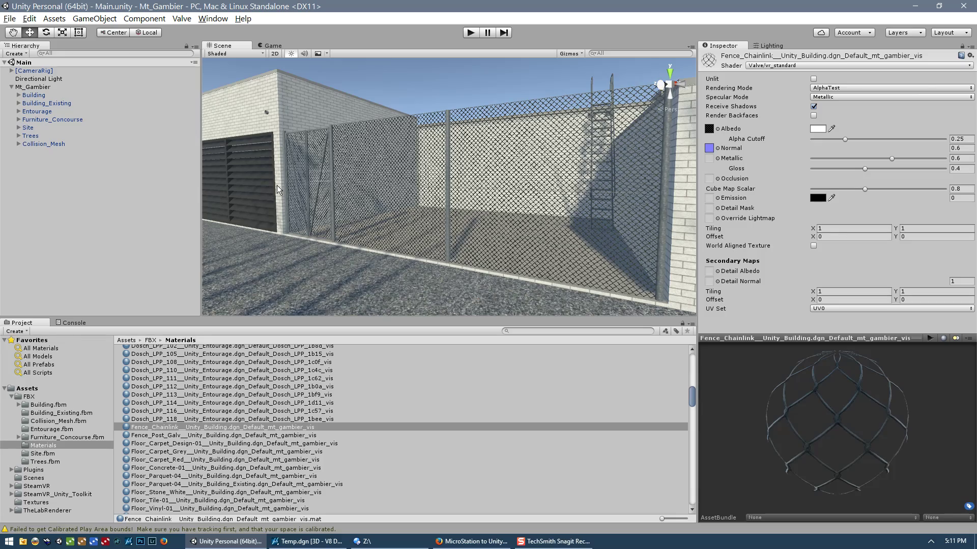
pyautogui.press('alt')
pyautogui.keyDown('alt'); pyautogui.moveTo(270, 187); pyautogui.dragTo(565, 195); pyautogui.keyUp('alt')
pyautogui.keyDown('alt'); pyautogui.moveTo(426, 202); pyautogui.dragTo(585, 203); pyautogui.keyUp('alt')
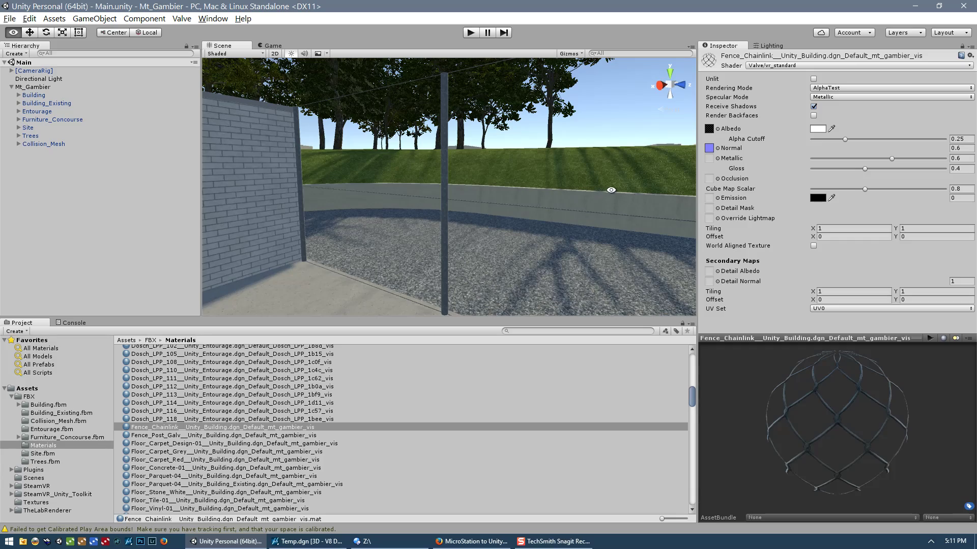
pyautogui.keyDown('alt'); pyautogui.moveTo(641, 191); pyautogui.dragTo(336, 185); pyautogui.keyUp('alt')
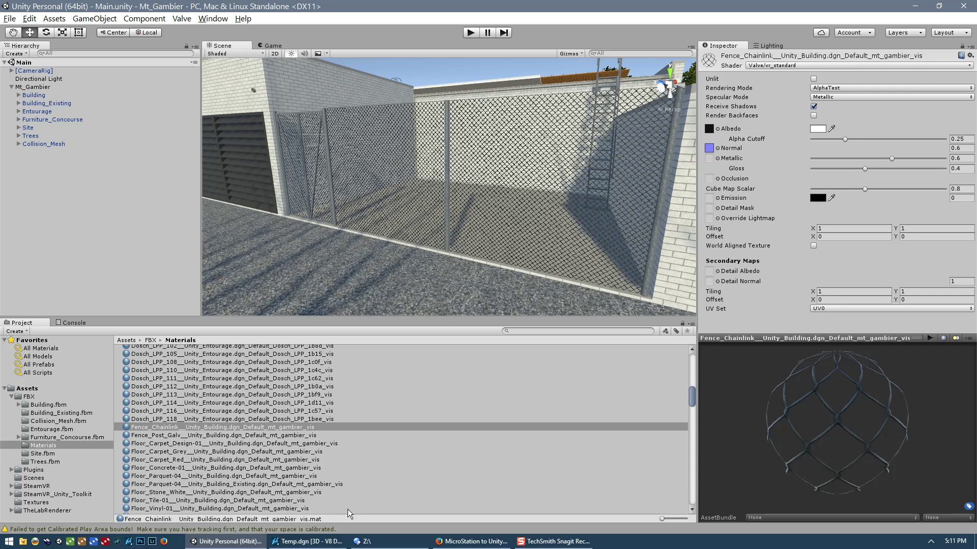
# - Switch to Temp.dgn in MicroStation and inspect the checkered shape's normal direction with Change Surface Normal, leaving it unmodified
pyautogui.click(325, 541)
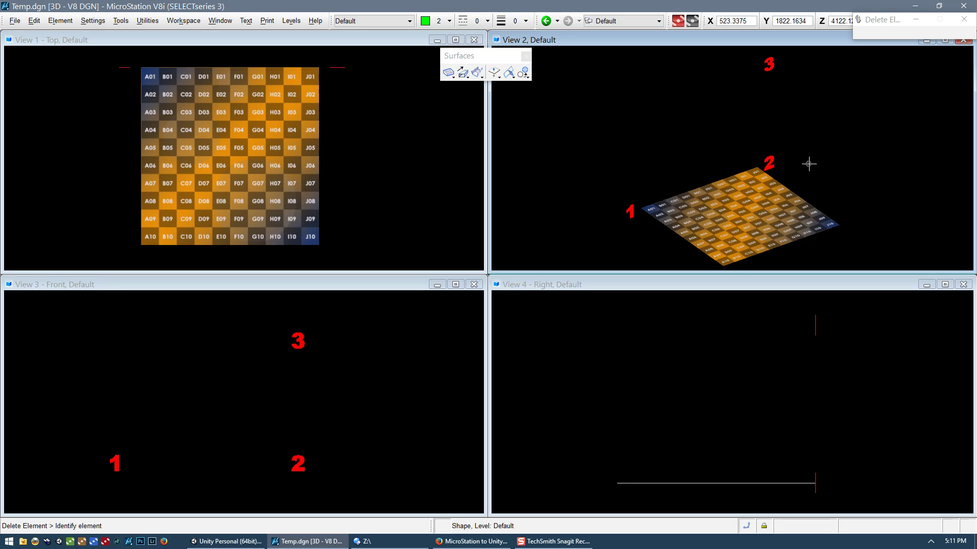
pyautogui.moveTo(809, 164)
pyautogui.keyDown('shift'); pyautogui.mouseDown(button='middle')
pyautogui.moveTo(819, 161)
pyautogui.moveTo(815, 83)
pyautogui.moveTo(830, 153)
pyautogui.moveTo(843, 166)
pyautogui.moveTo(824, 161)
pyautogui.moveTo(820, 78)
pyautogui.moveTo(832, 75)
pyautogui.moveTo(809, 79)
pyautogui.moveTo(837, 81)
pyautogui.moveTo(821, 87)
pyautogui.moveTo(828, 78)
pyautogui.moveTo(823, 164)
pyautogui.mouseUp(button='middle'); pyautogui.keyUp('shift')
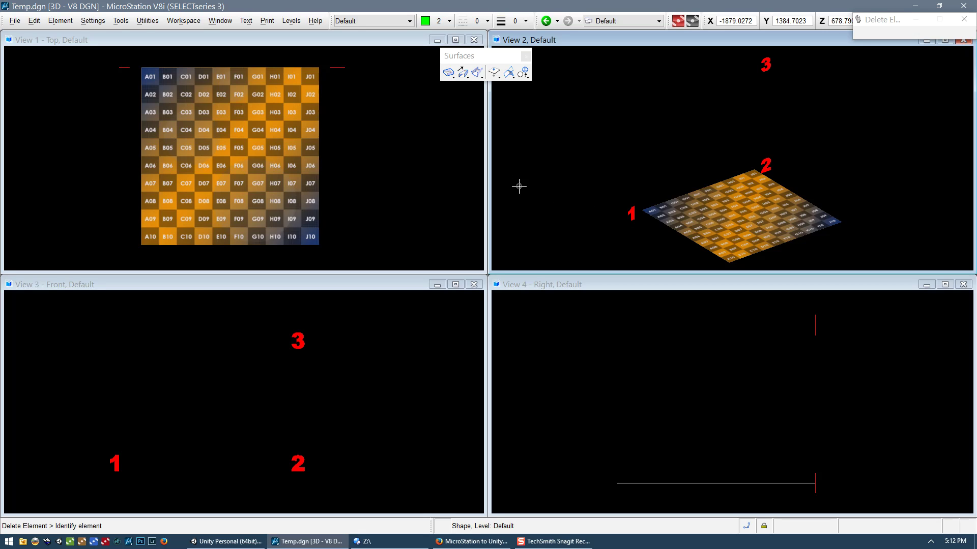
pyautogui.click(494, 72)
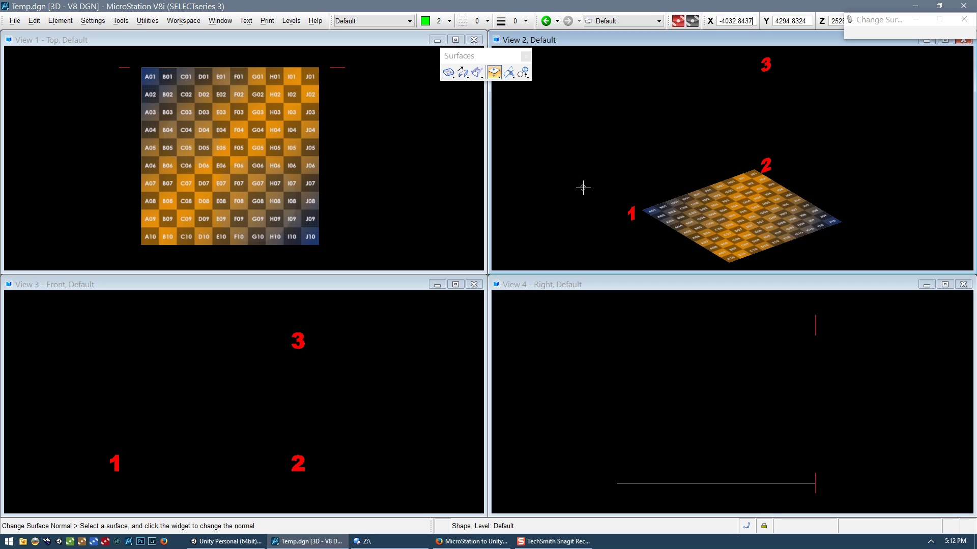
pyautogui.click(692, 243)
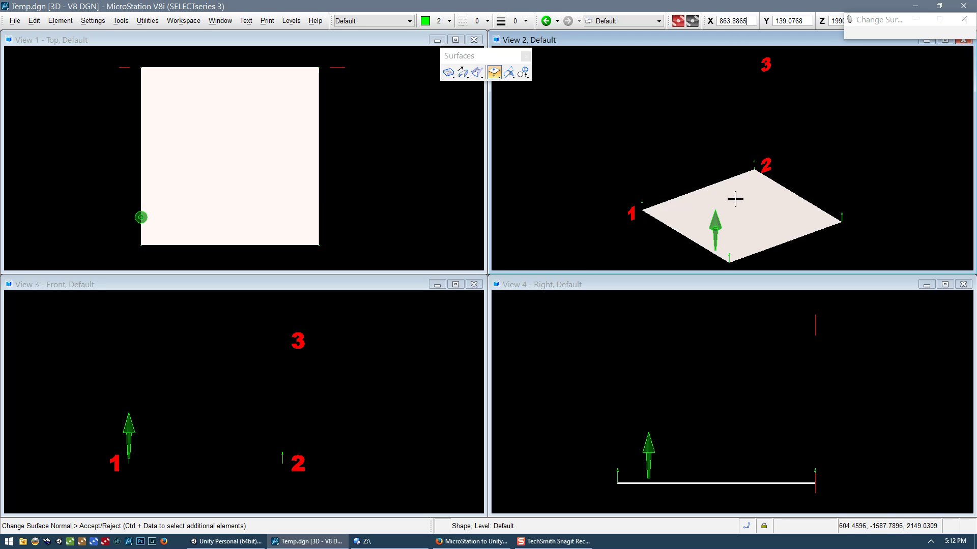
pyautogui.click(546, 182)
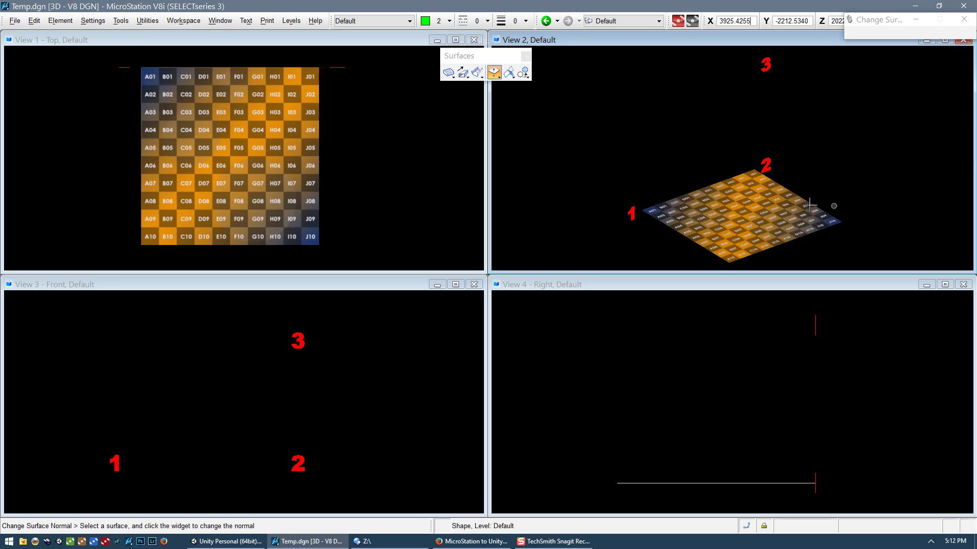
pyautogui.scroll(3, 741, 197)
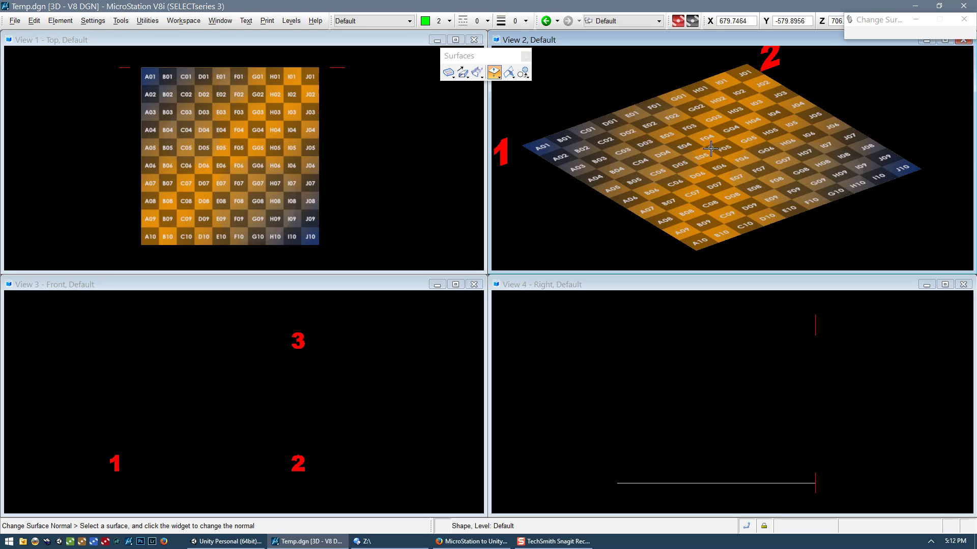
pyautogui.scroll(4, 733, 168)
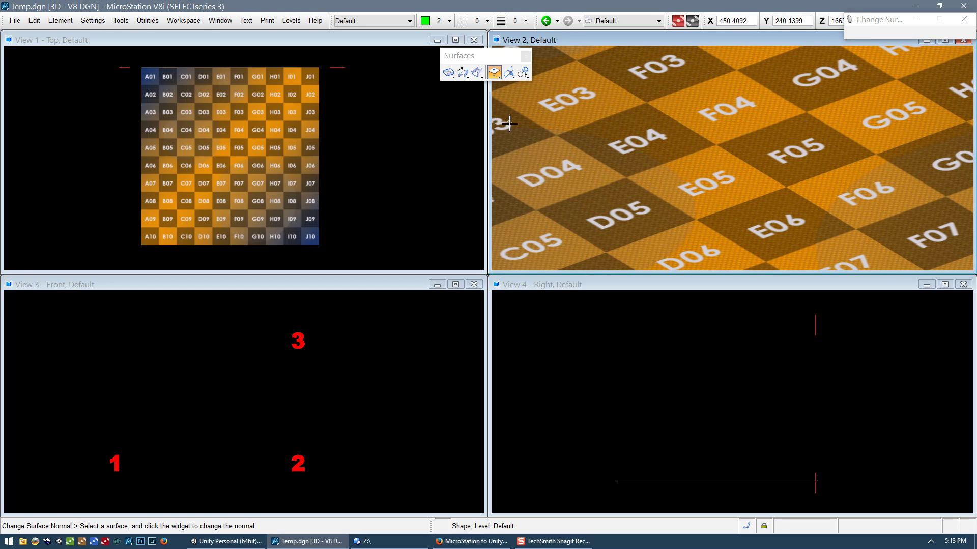
# - Flip the checkered ground shape's surface normal with Change Surface Normal and inspect its texture up close
pyautogui.click(493, 72)
pyautogui.scroll(-5, 761, 145)
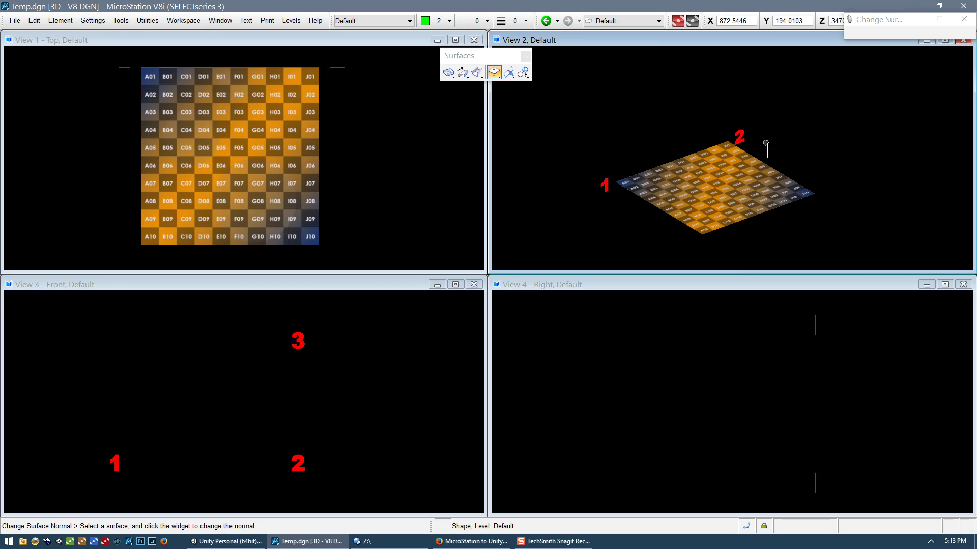
pyautogui.click(762, 164)
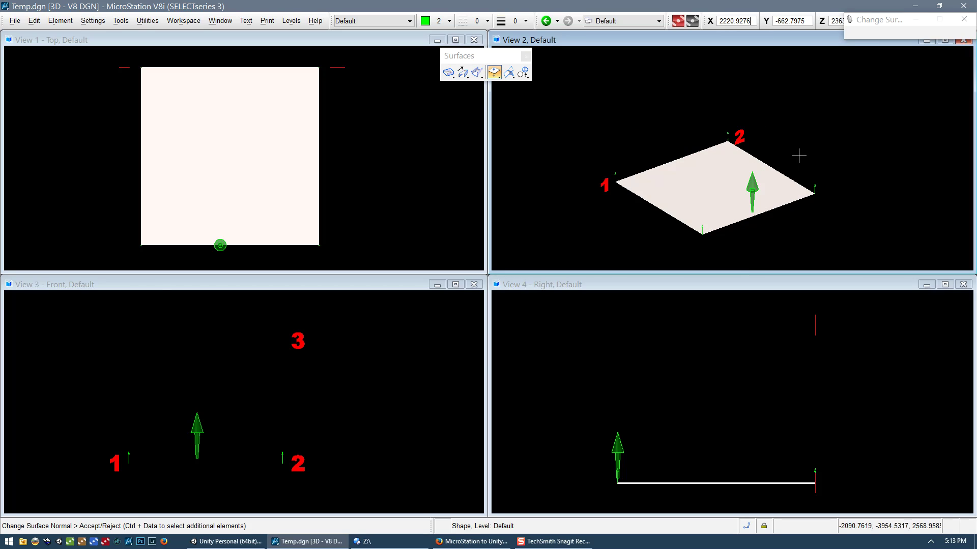
pyautogui.click(752, 188)
pyautogui.click(834, 164)
pyautogui.scroll(5, 760, 164)
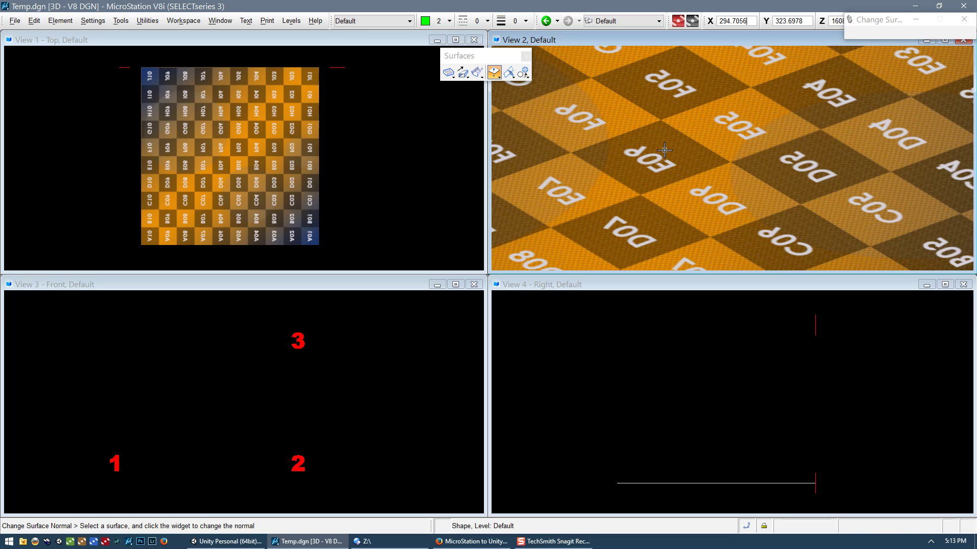
# - Reverse the checkered ground shape's surface normal again and inspect the texture lettering
pyautogui.scroll(-5, 721, 146)
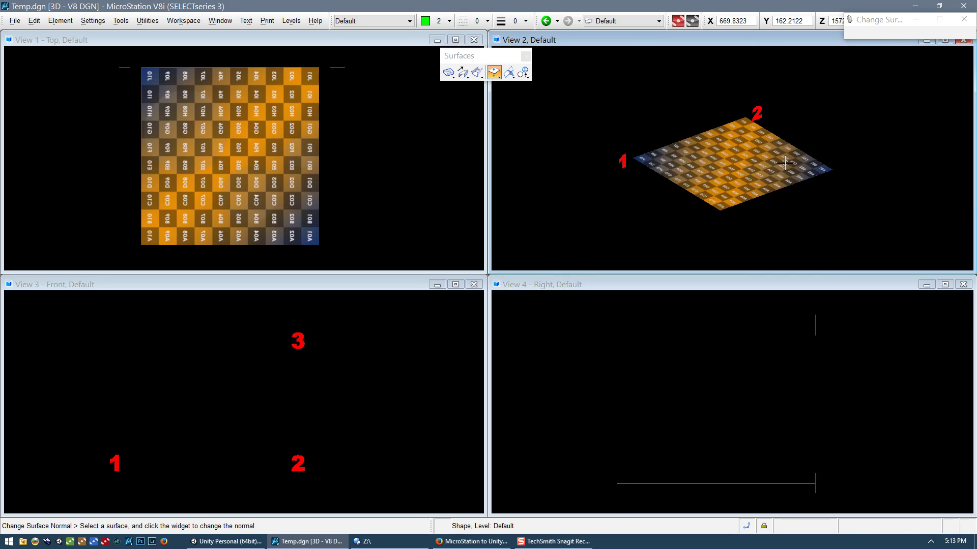
pyautogui.click(681, 137)
pyautogui.click(695, 209)
pyautogui.click(664, 209)
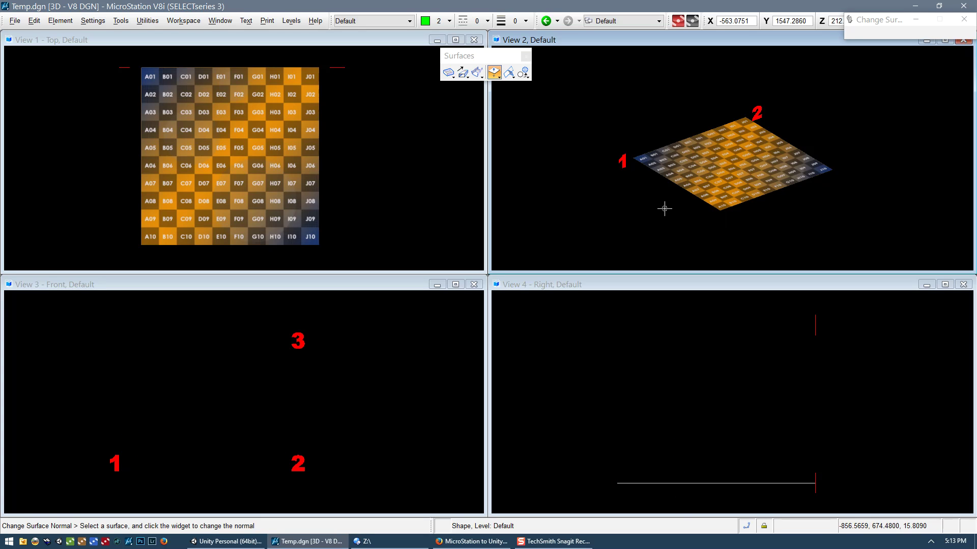
pyautogui.scroll(5, 729, 156)
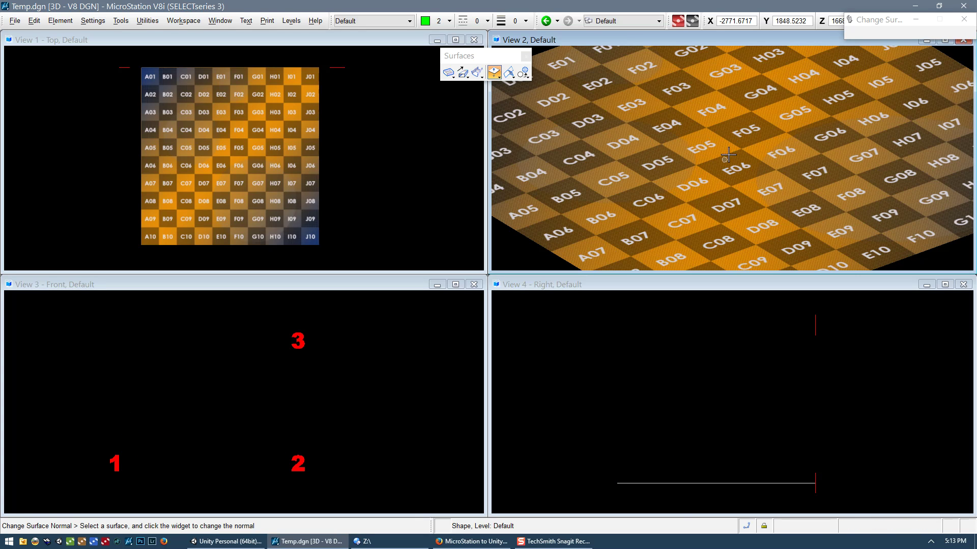
pyautogui.scroll(-5, 698, 154)
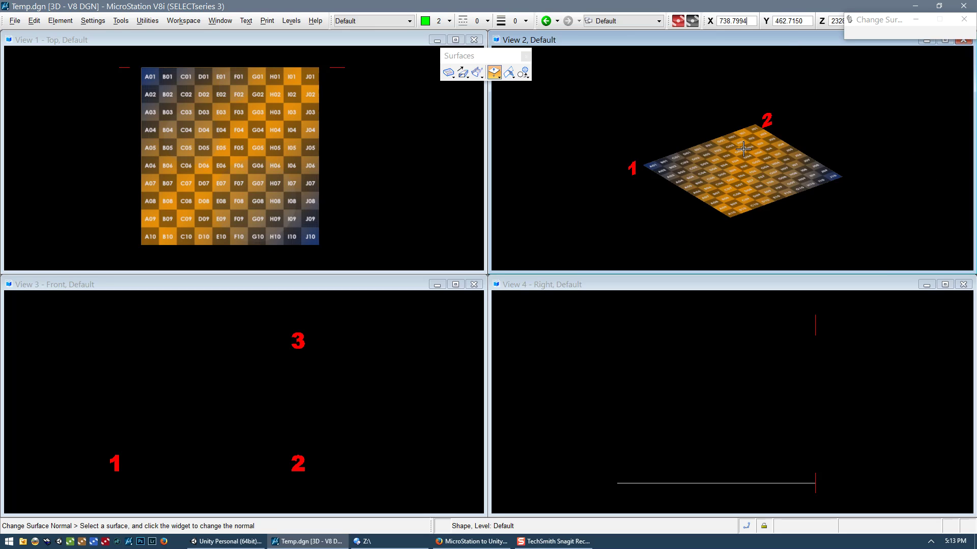
# - Place a rotated block with base points 1 and 2 and diagonal point 3, and undo it
pyautogui.scroll(-3, 715, 129)
pyautogui.scroll(3, 743, 144)
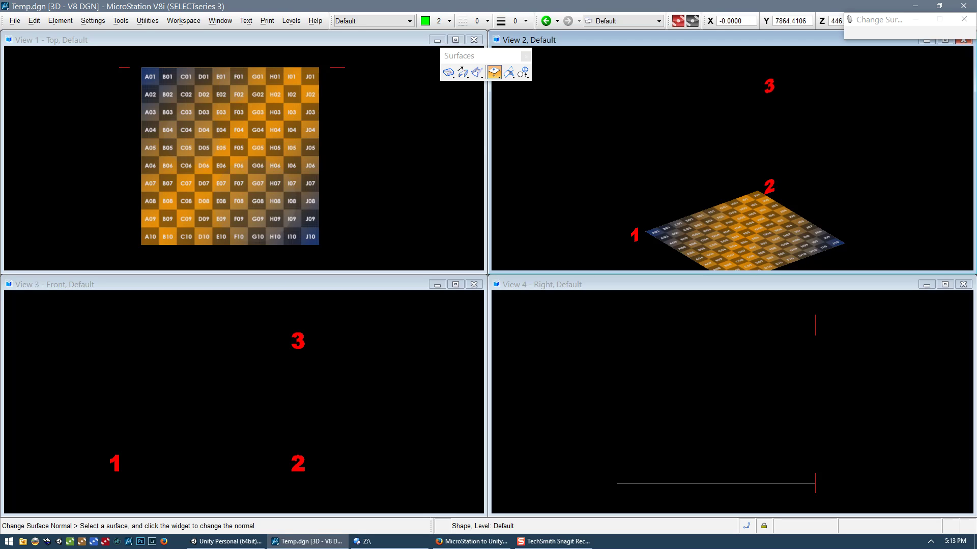
pyautogui.press('F2')
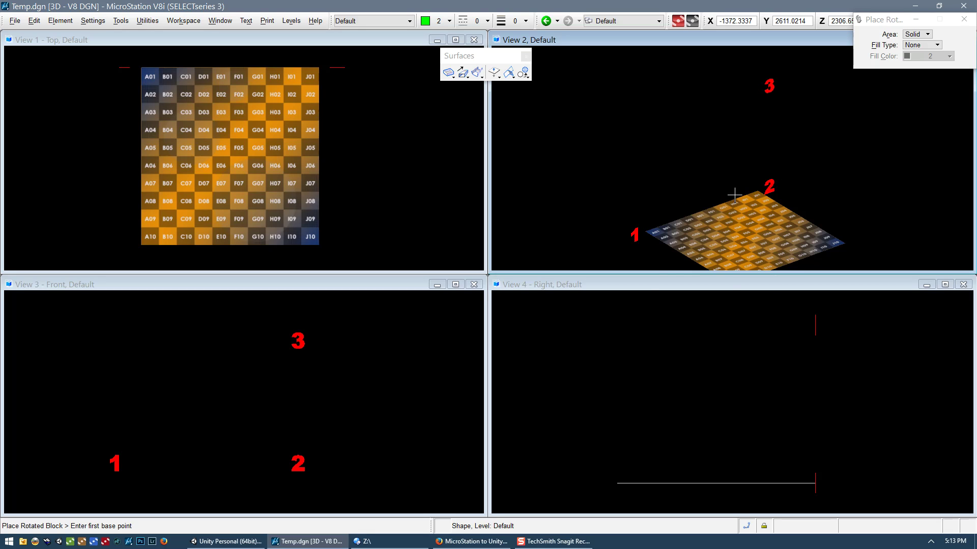
pyautogui.click(646, 231)
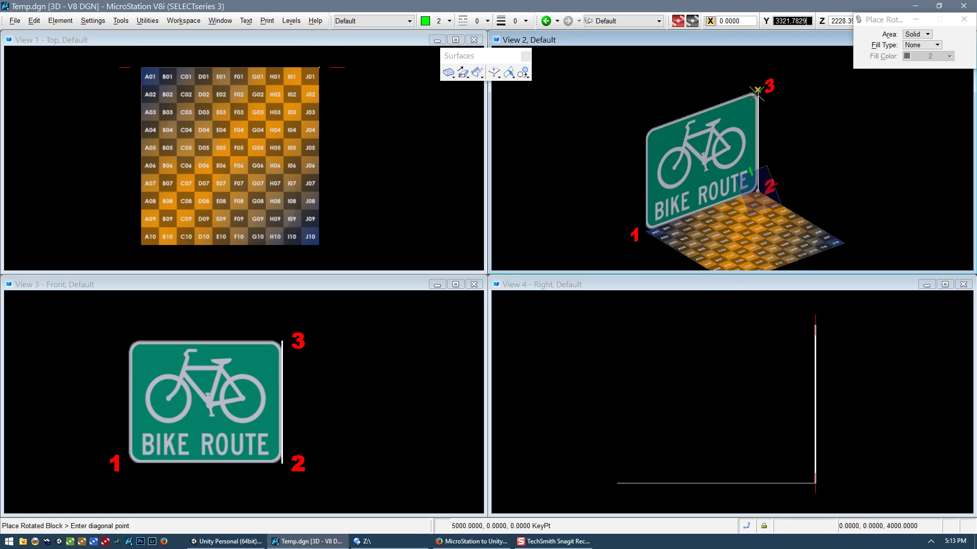
pyautogui.click(763, 84)
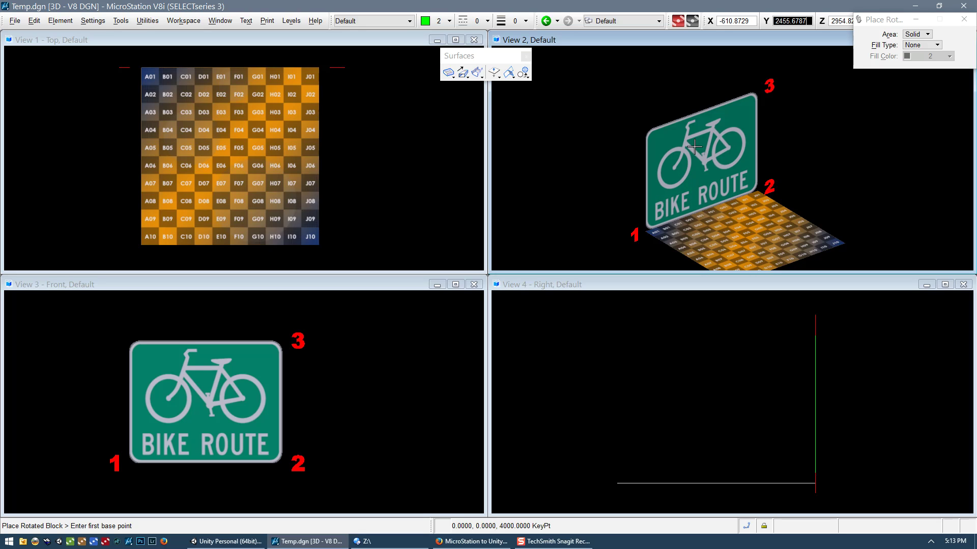
pyautogui.hotkey('ctrl', 'z')
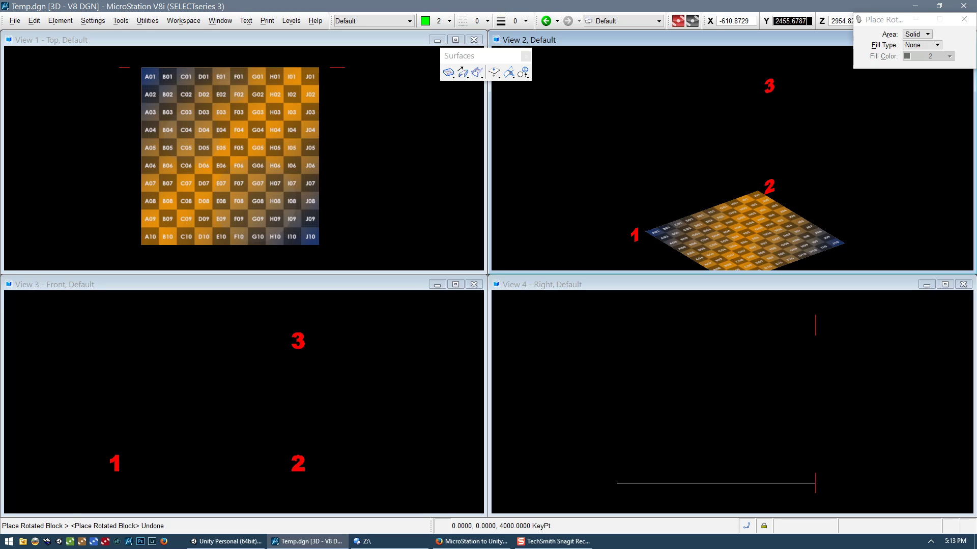
# - Place a rotated block in the order point 2, point 1, diagonal point 3, and undo it
pyautogui.click(757, 191)
pyautogui.click(646, 232)
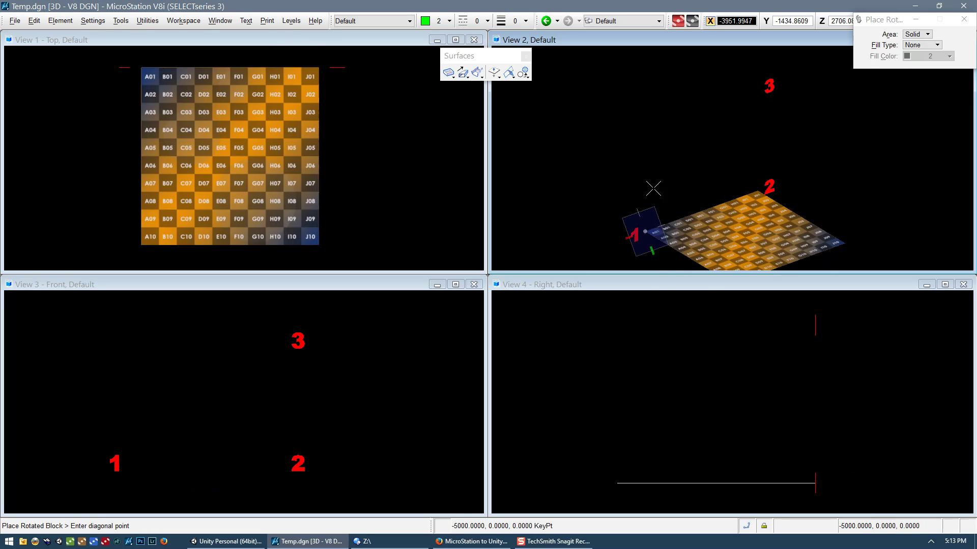
pyautogui.click(757, 94)
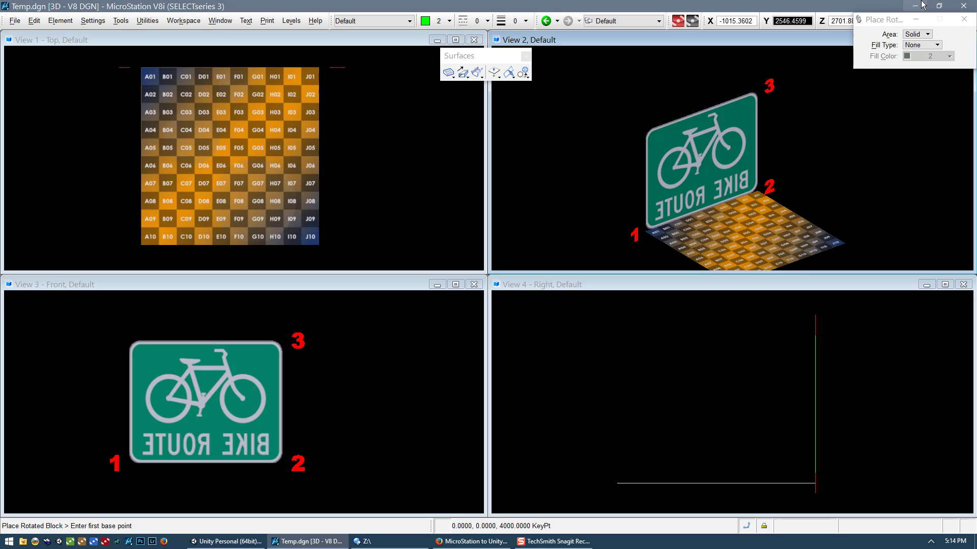
pyautogui.hotkey('ctrl', 'z')
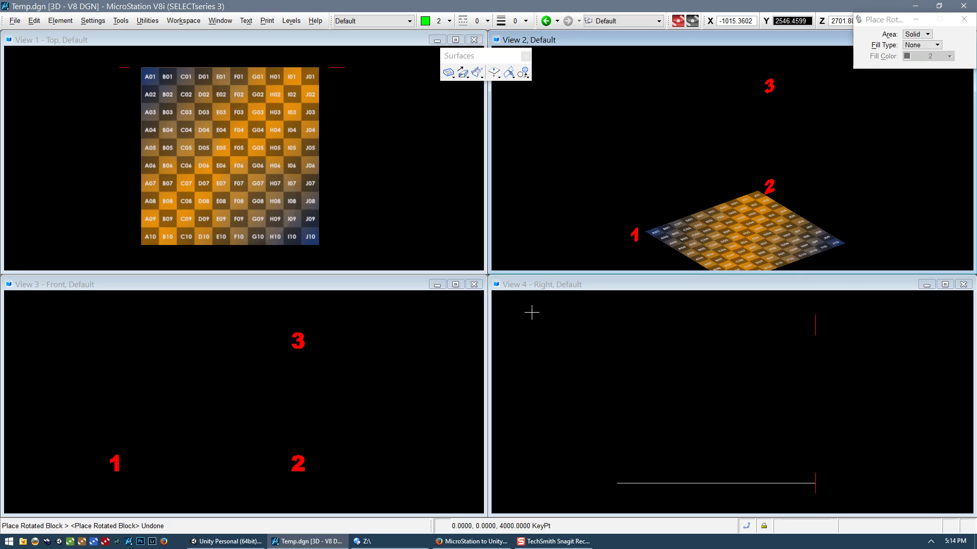
# - Place a vertical Bike Route block with first base point 1, second base point 2 and diagonal point 3
pyautogui.click(653, 229)
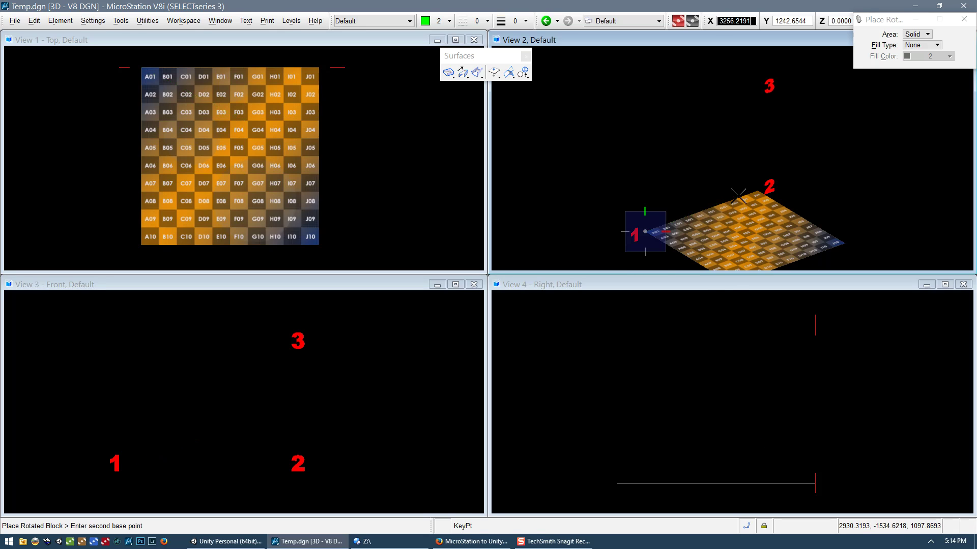
pyautogui.click(758, 192)
pyautogui.click(763, 101)
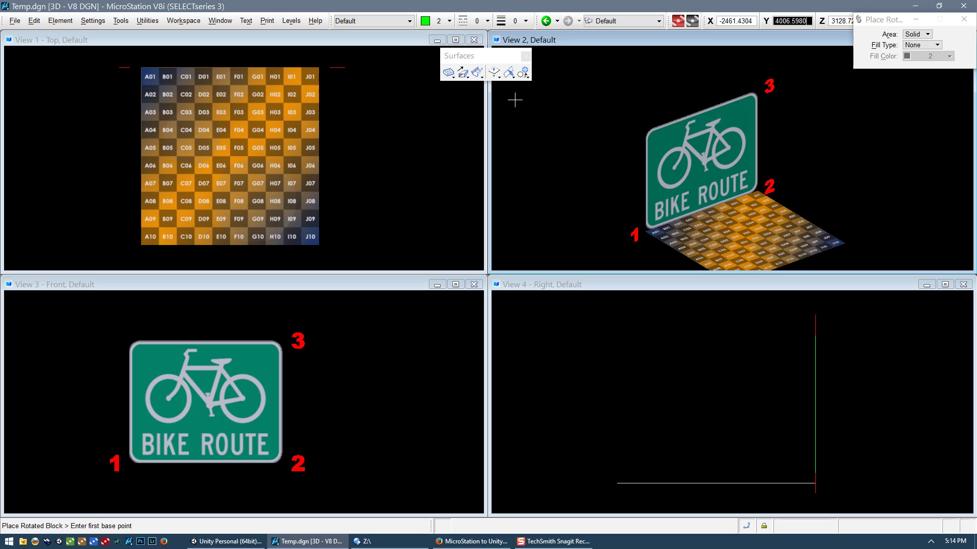
pyautogui.click(494, 73)
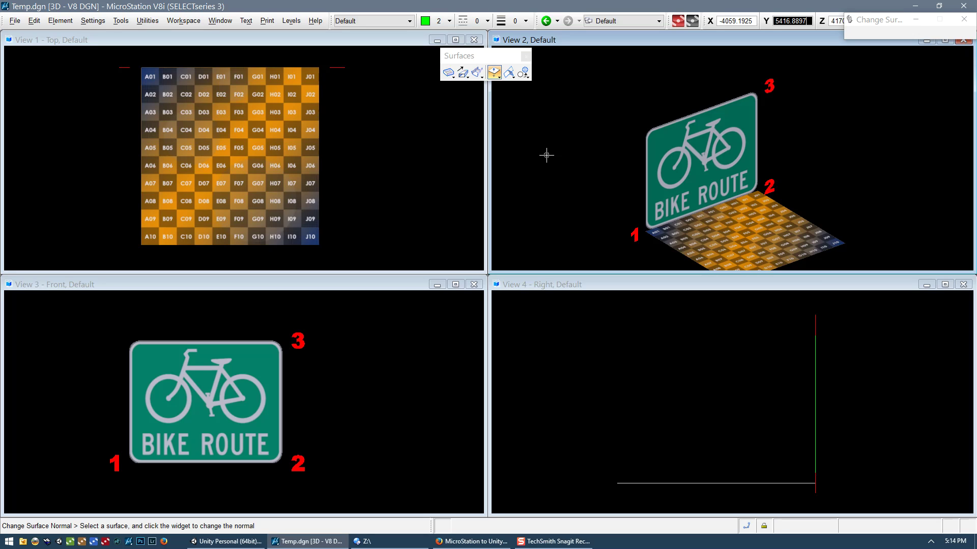
pyautogui.press('Escape')
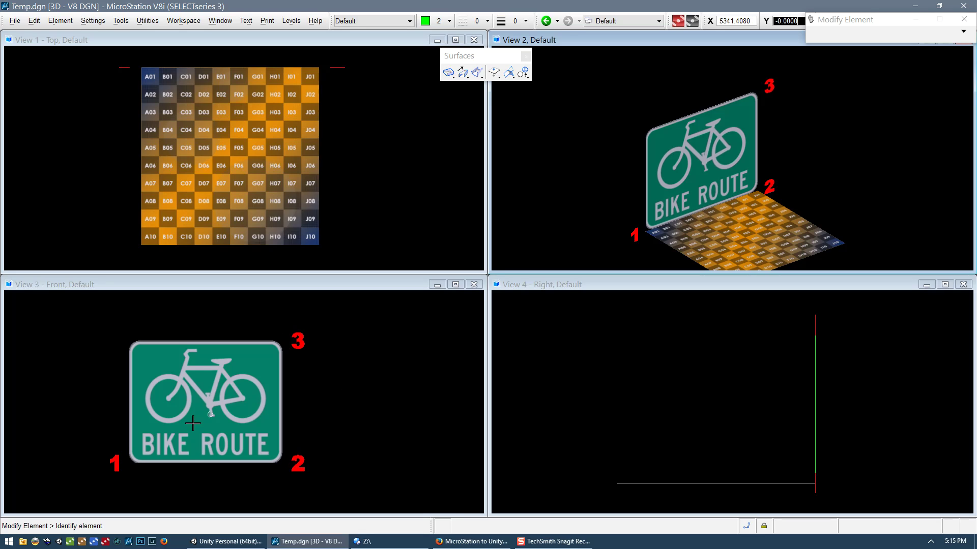
# - Mirror a copy of the Bike Route block about a vertical axis in the Front view, to the side beyond point 3
pyautogui.press('F3')
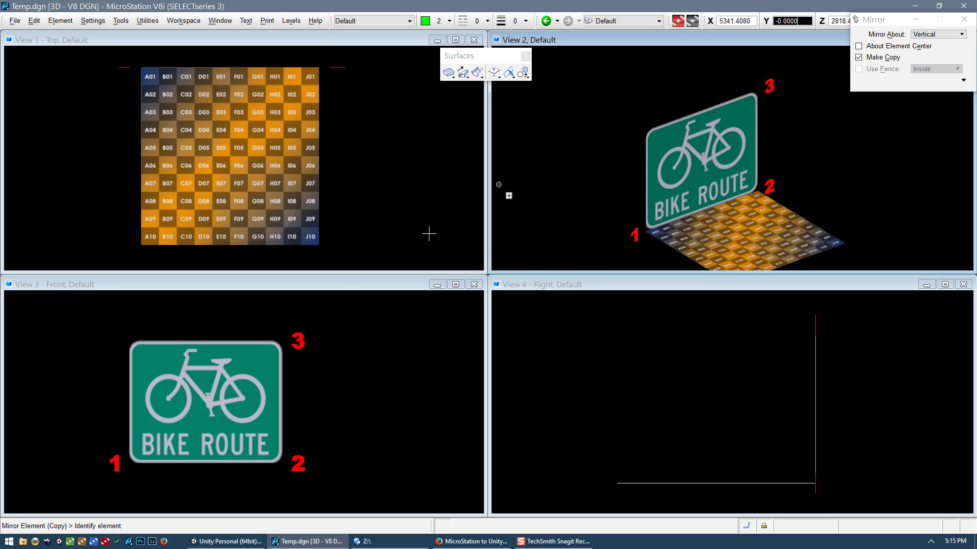
pyautogui.click(220, 341)
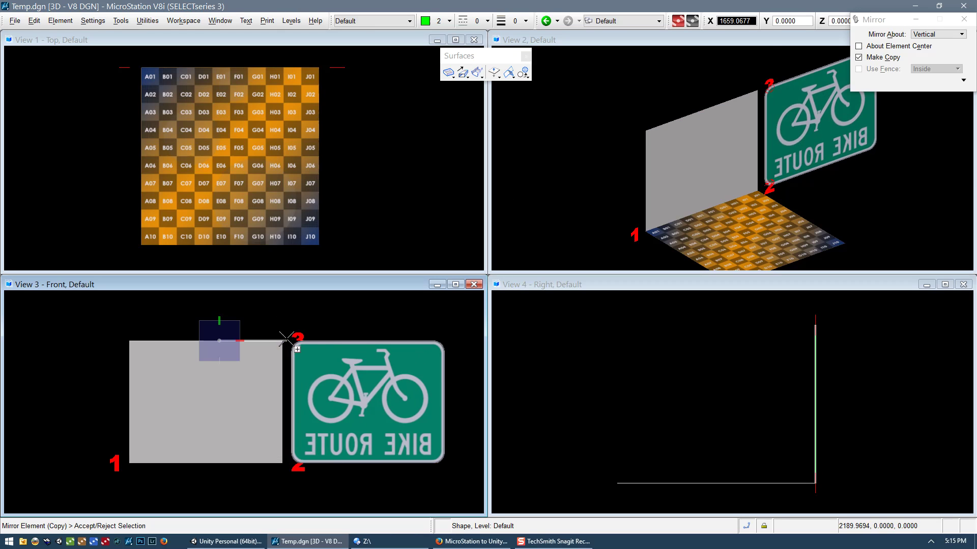
pyautogui.click(319, 341)
pyautogui.rightClick(319, 341)
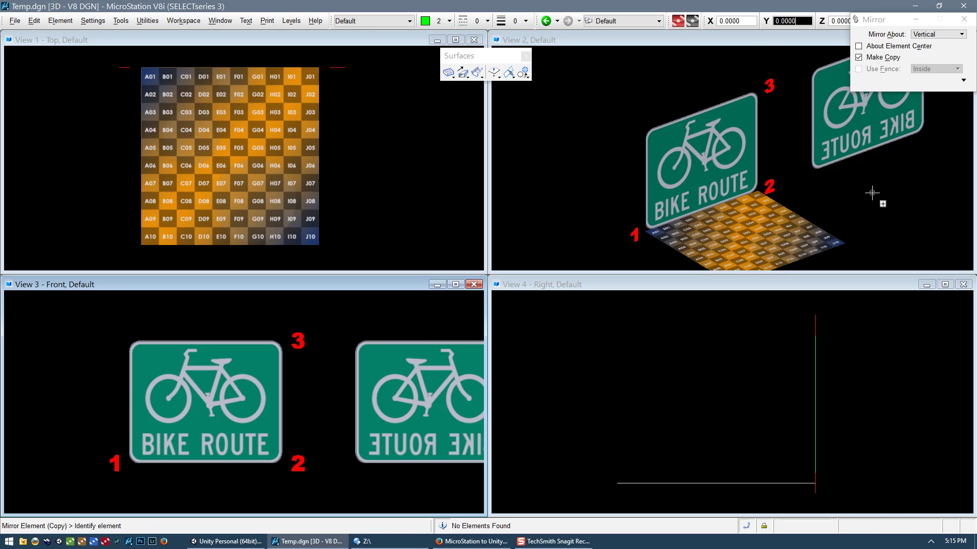
pyautogui.moveTo(910, 189); pyautogui.dragTo(839, 190, button='middle')
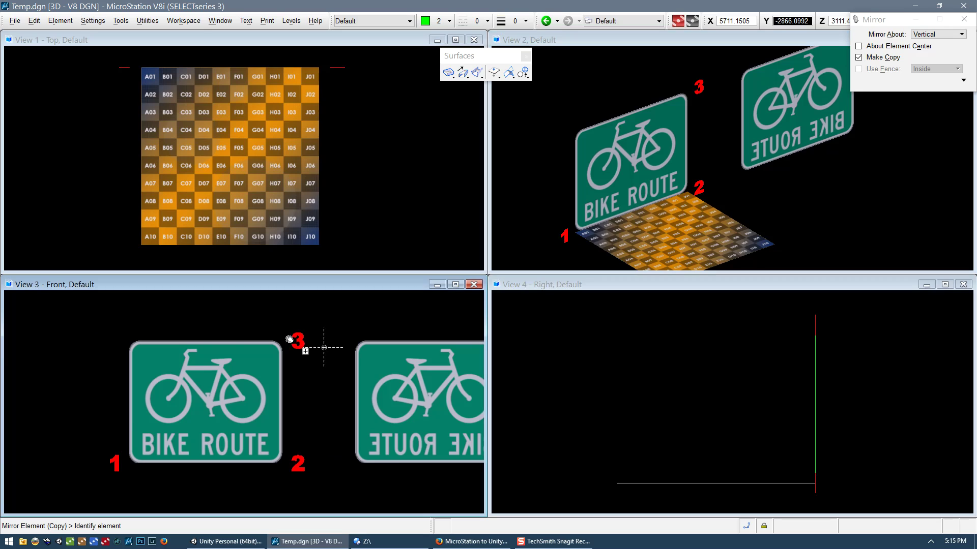
# - Check the surface normal direction of the mirrored Bike Route block with Change Surface Normal, leaving it unflipped
pyautogui.moveTo(318, 341); pyautogui.dragTo(255, 337, button='middle')
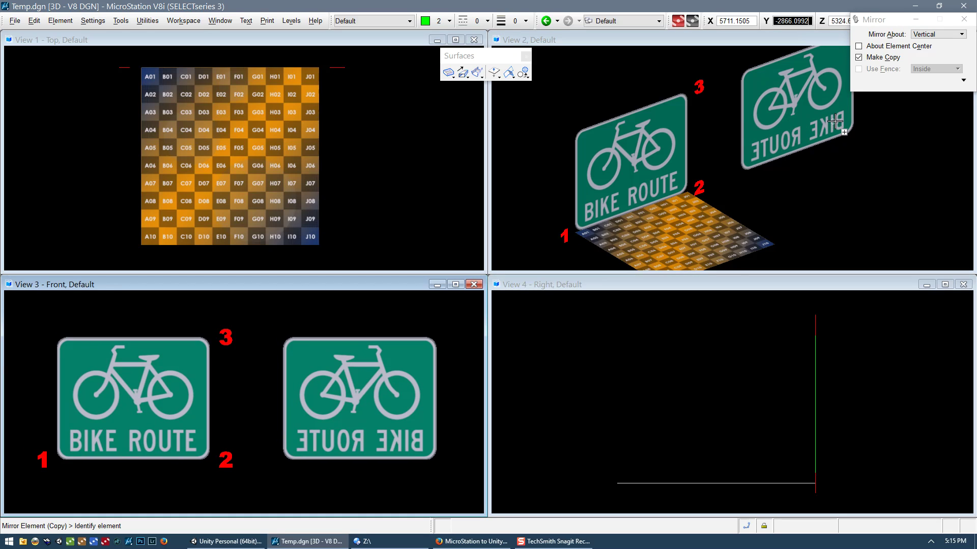
pyautogui.click(494, 73)
pyautogui.click(741, 88)
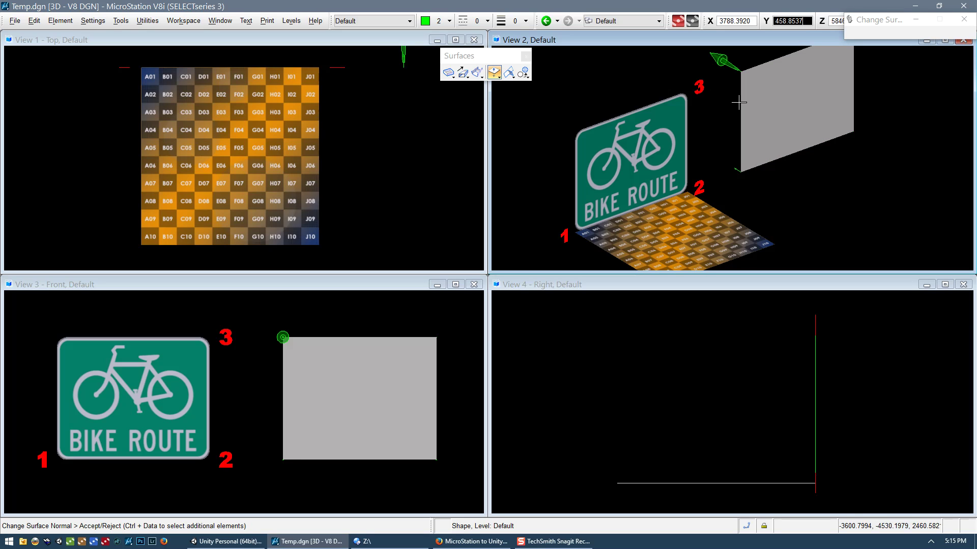
pyautogui.click(730, 101)
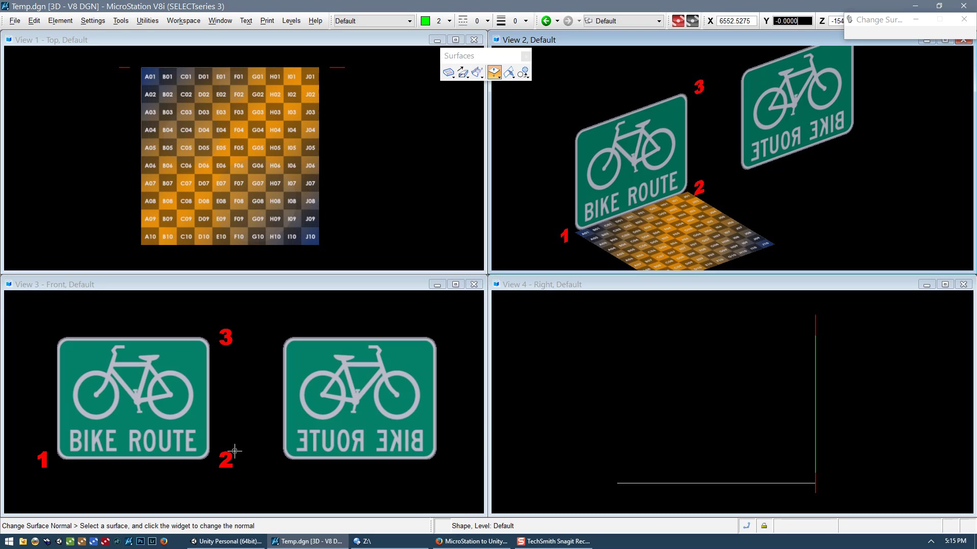
# - Copy the point labels to the mirrored Bike Route block: 1 at its lower-right corner, 2 at lower left and 3 at upper left
pyautogui.press('F6')
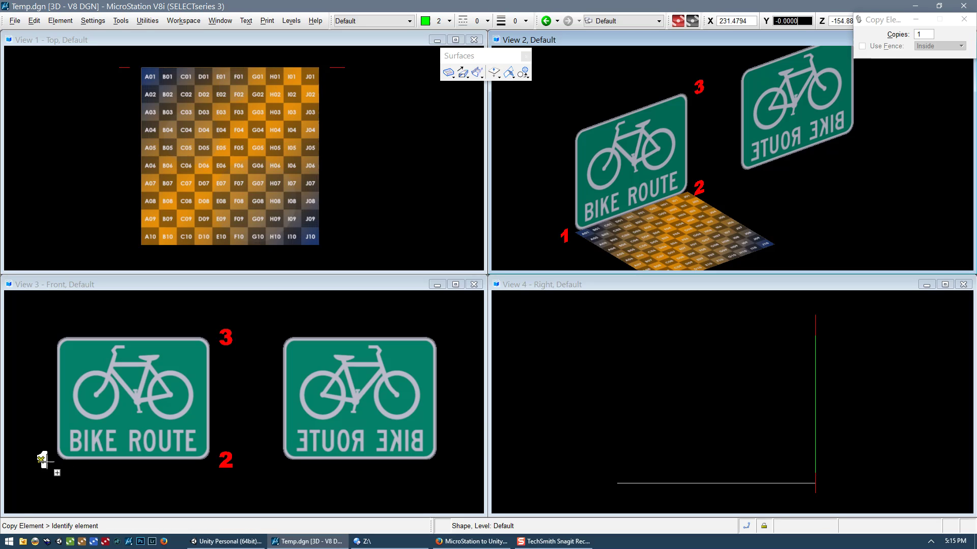
pyautogui.click(41, 460)
pyautogui.click(444, 460)
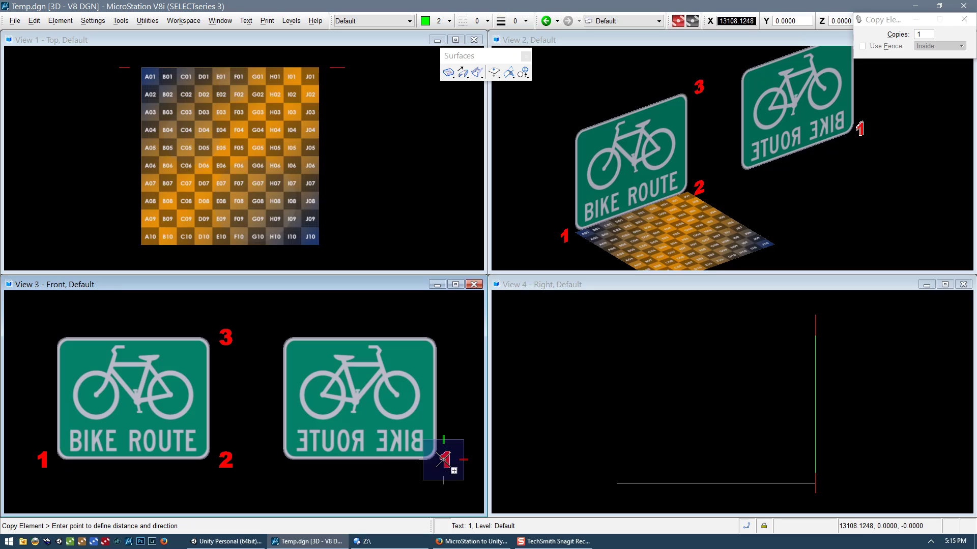
pyautogui.press('F7')
pyautogui.press('F6')
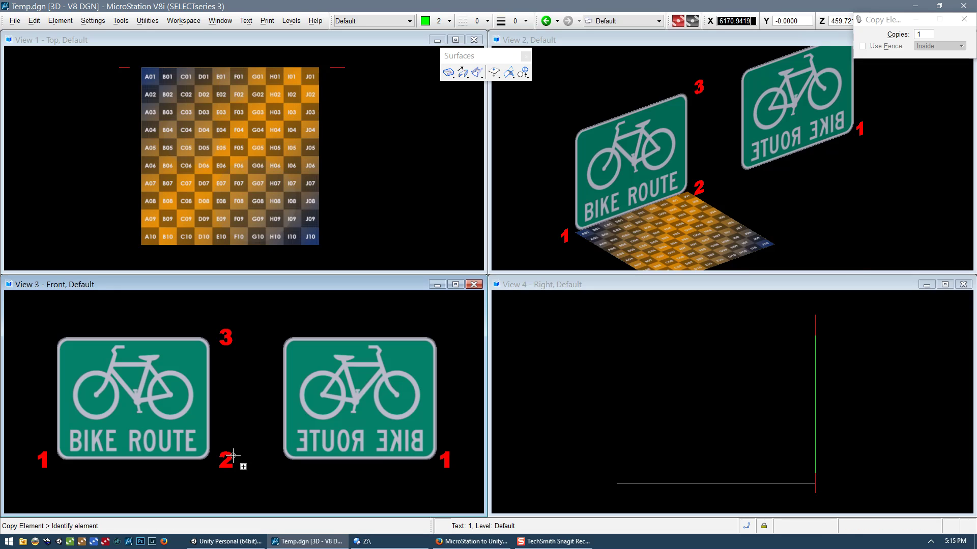
pyautogui.click(234, 463)
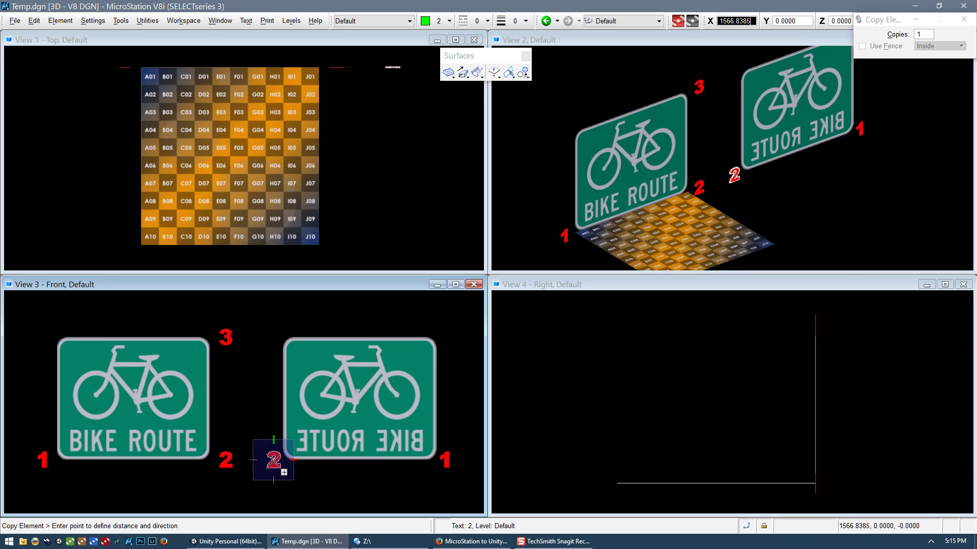
pyautogui.click(277, 464)
pyautogui.rightClick(239, 328)
pyautogui.click(231, 333)
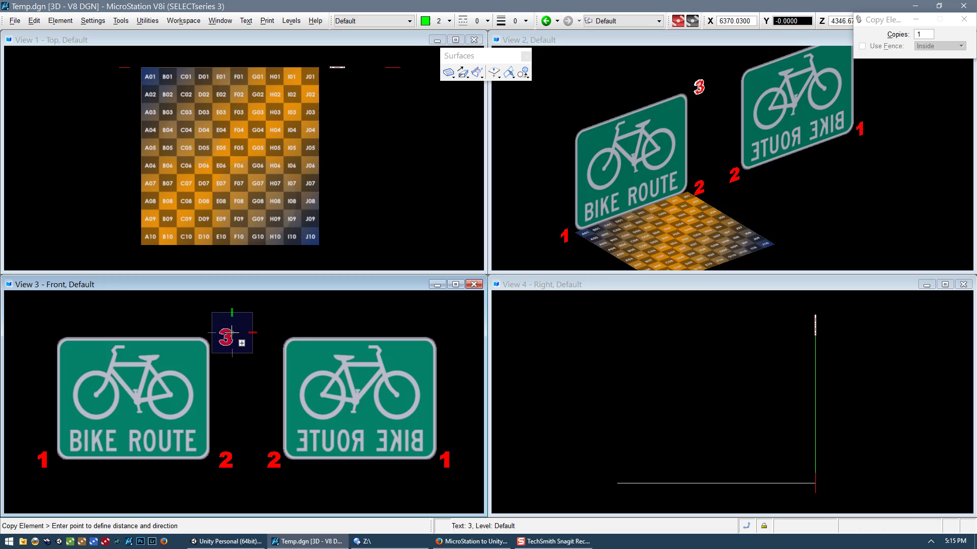
pyautogui.click(287, 321)
pyautogui.press('F7')
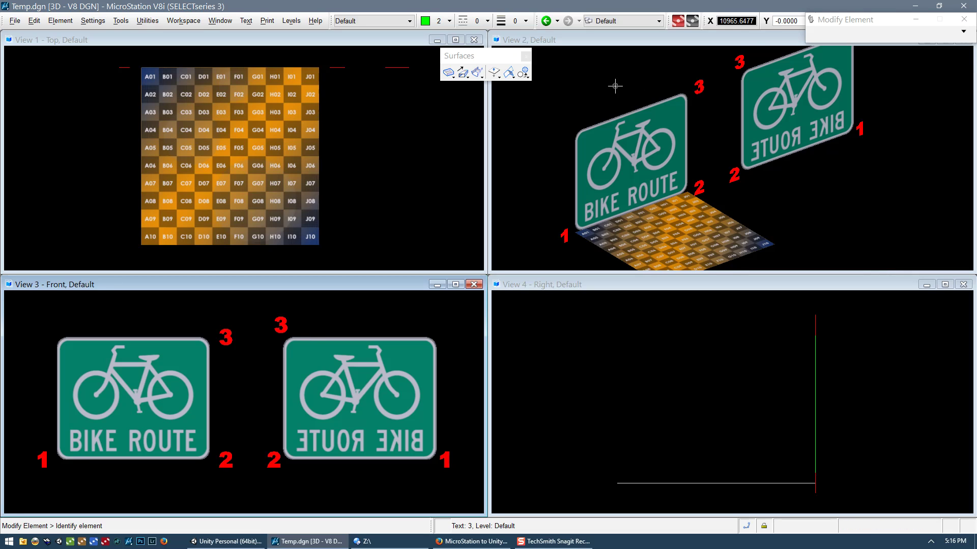
# - Inspect both signs from behind in View 2 and check the mirrored block's surface normal direction
pyautogui.keyDown('shift'); pyautogui.moveTo(607, 88); pyautogui.dragTo(896, 78, button='middle'); pyautogui.keyUp('shift')
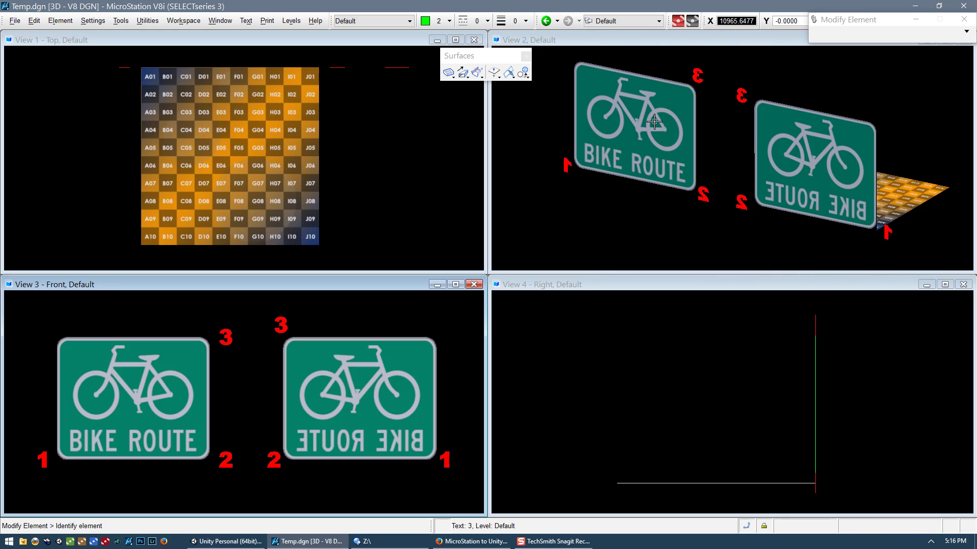
pyautogui.scroll(3, 654, 122)
pyautogui.scroll(-3, 644, 180)
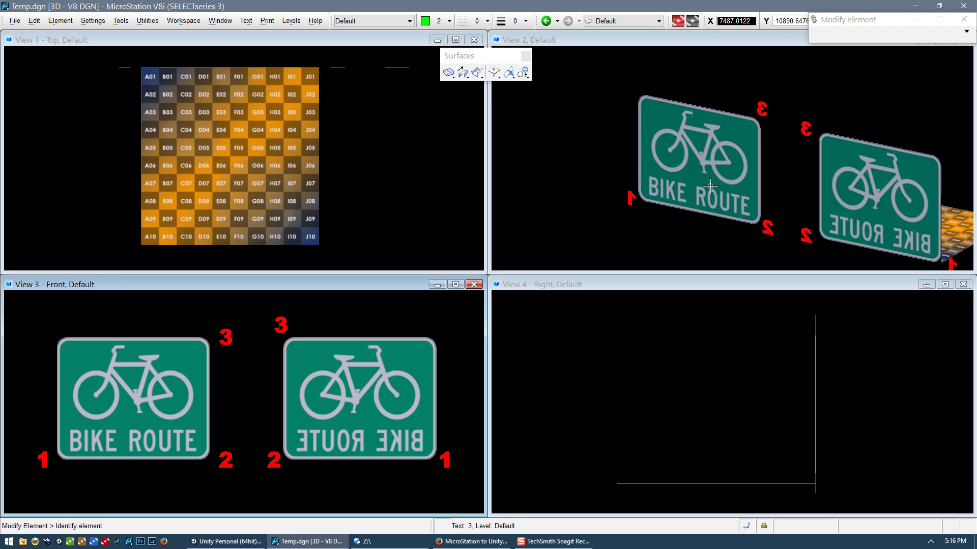
pyautogui.click(494, 72)
pyautogui.click(697, 108)
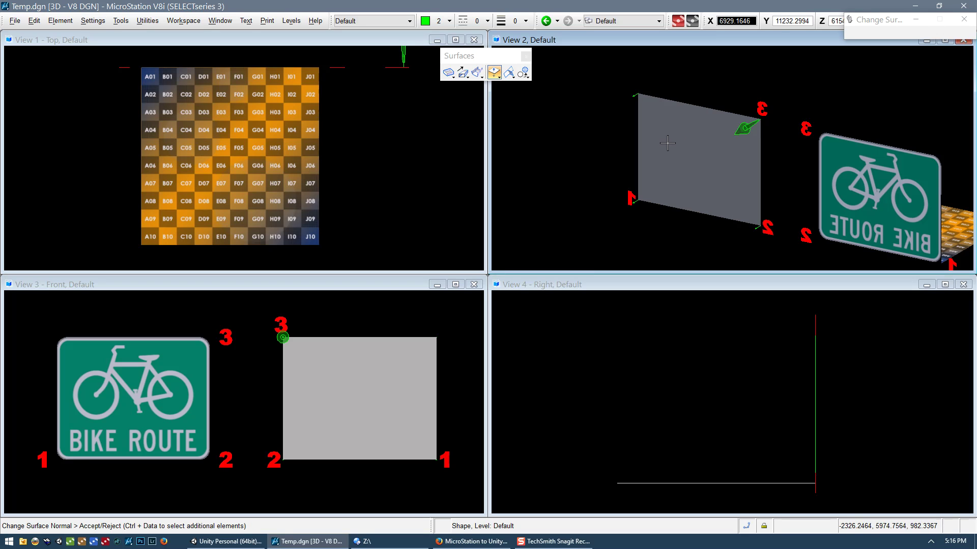
pyautogui.click(565, 116)
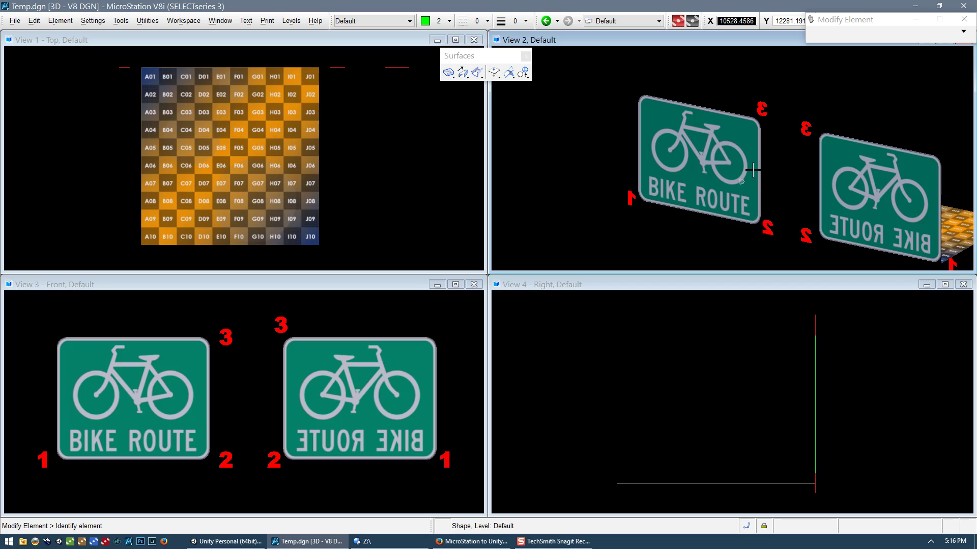
# - Return View 2 to the front side of the signs and check the original Bike Route block's surface normal direction
pyautogui.keyDown('shift'); pyautogui.moveTo(930, 123); pyautogui.dragTo(595, 124, button='middle'); pyautogui.keyUp('shift')
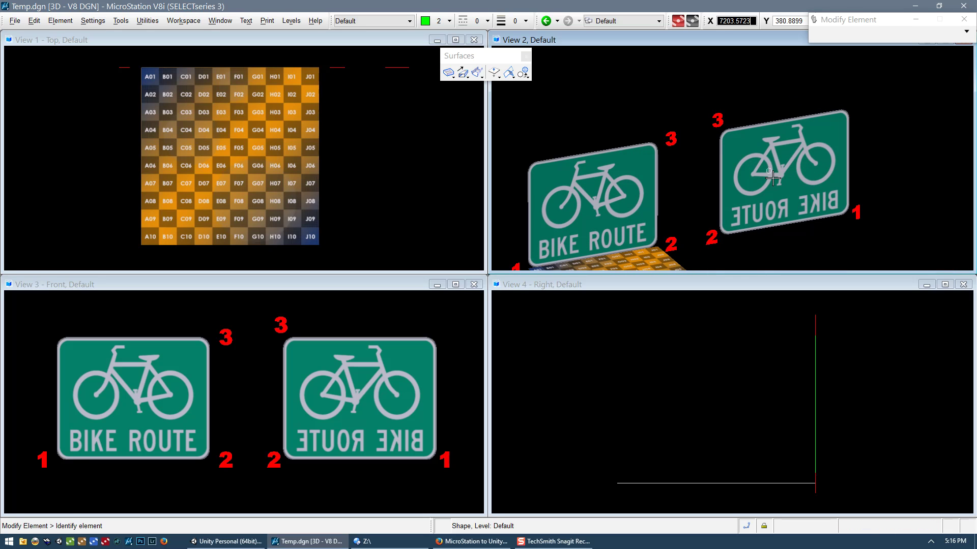
pyautogui.click(494, 72)
pyautogui.click(613, 148)
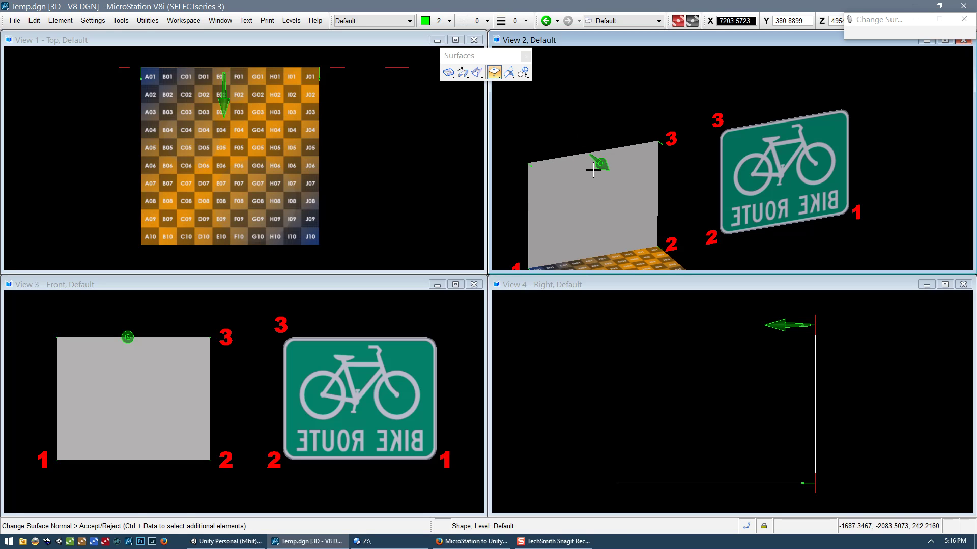
pyautogui.click(600, 120)
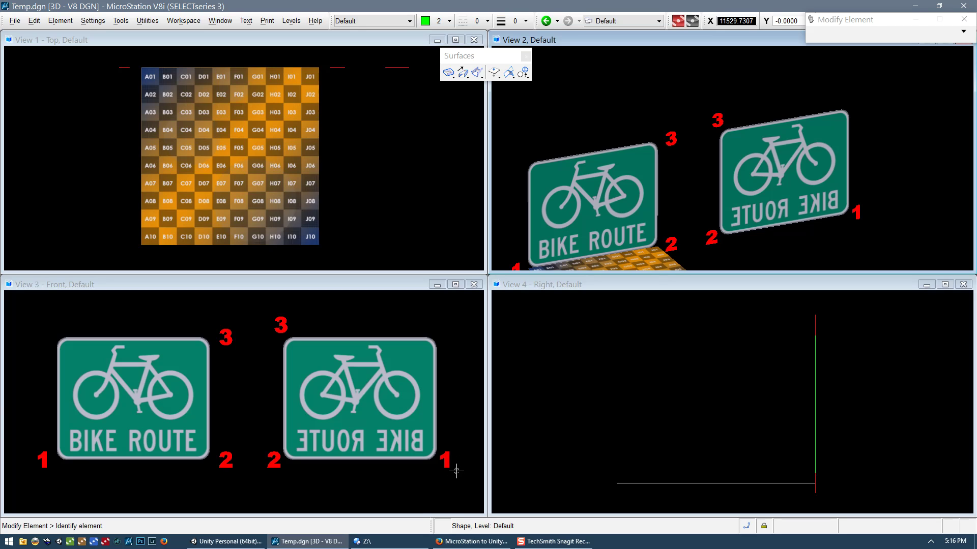
# - Move the mirrored block's labels: 1 to its lower-left corner, 2 to lower right and 3 to upper right
pyautogui.press('3')
pyautogui.press('2')
pyautogui.click(443, 459)
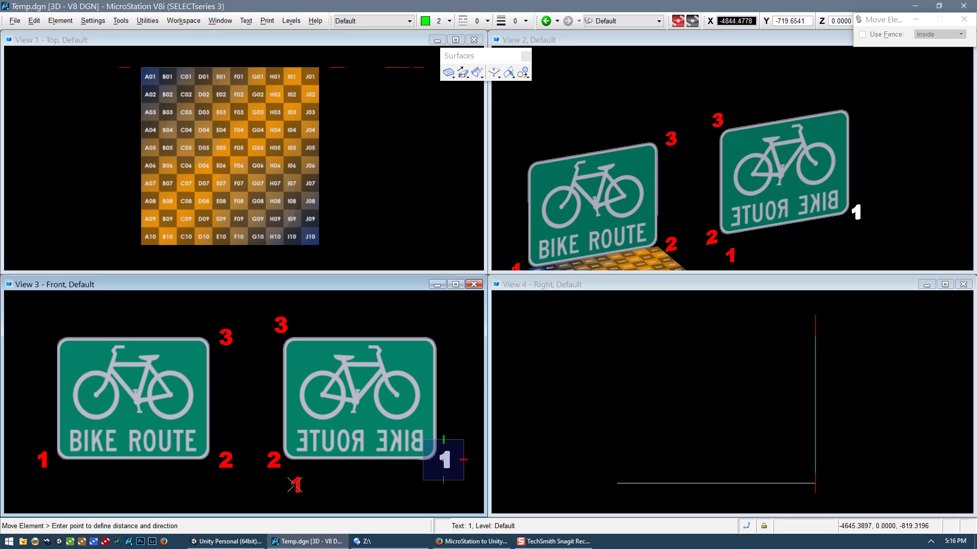
pyautogui.click(273, 481)
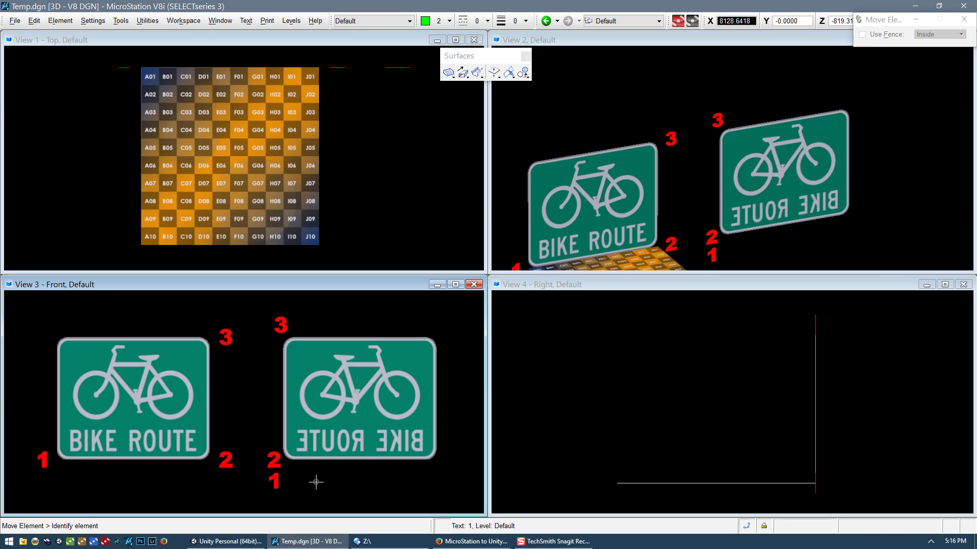
pyautogui.click(274, 460)
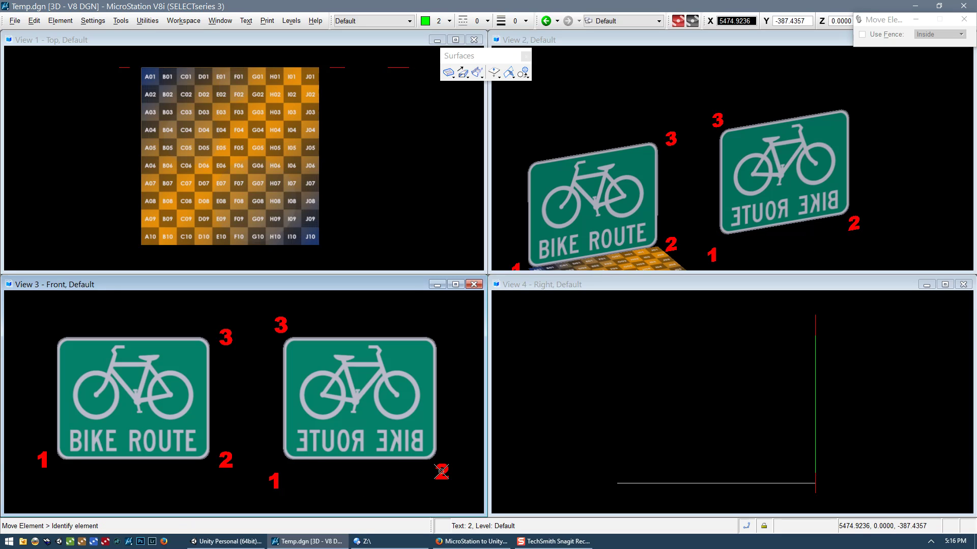
pyautogui.click(448, 473)
pyautogui.press('F7')
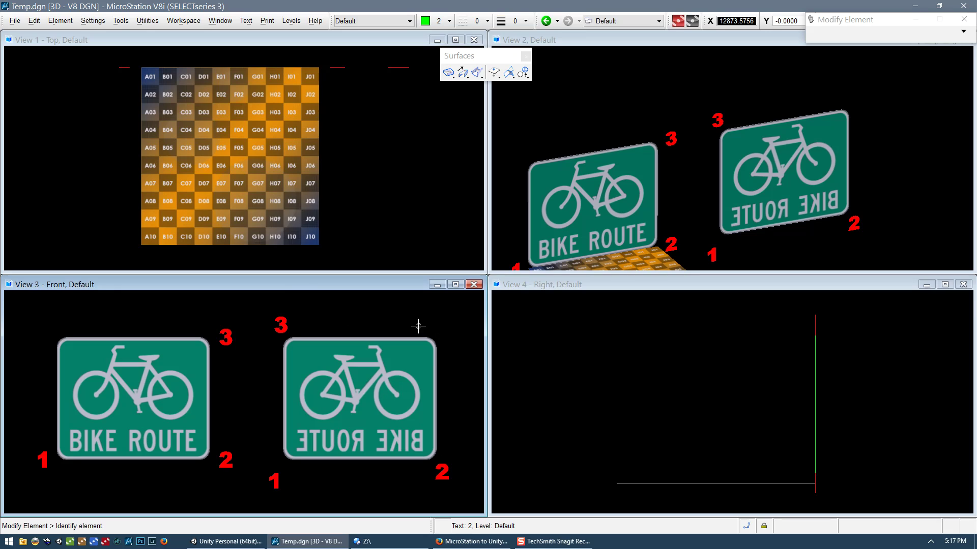
pyautogui.press('F7')
pyautogui.click(281, 320)
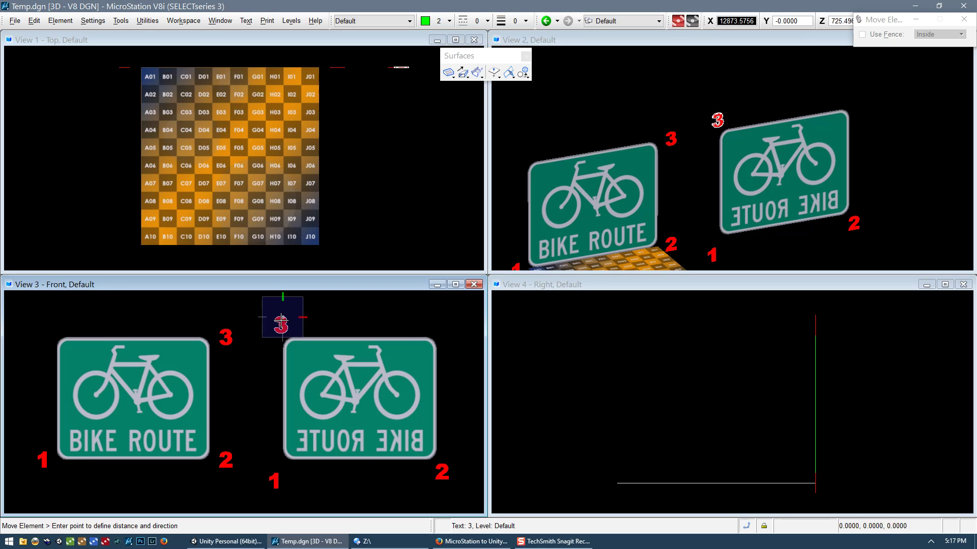
pyautogui.click(441, 328)
pyautogui.press('F8')
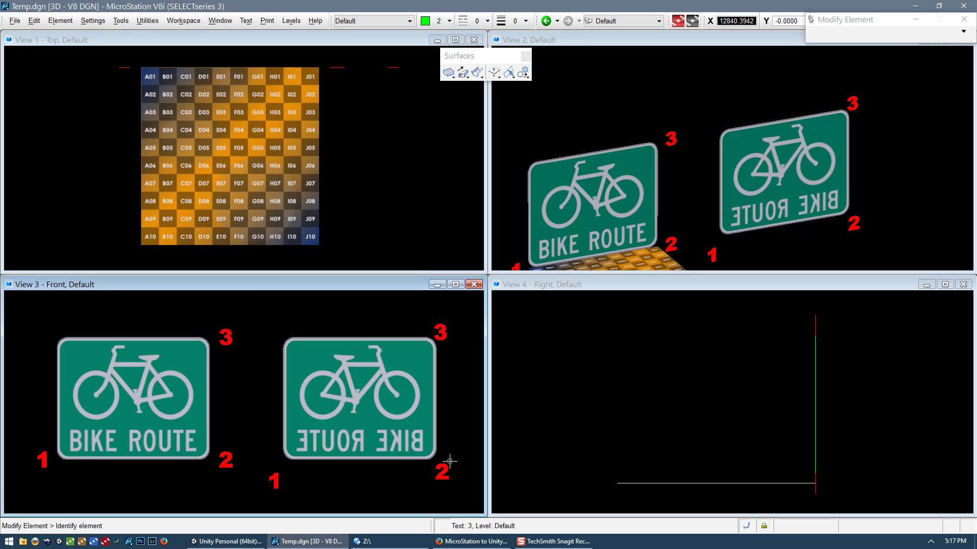
# - Try to copy the original Bike Route block over the mirrored one in the Front view
pyautogui.press('3')
pyautogui.press('1')
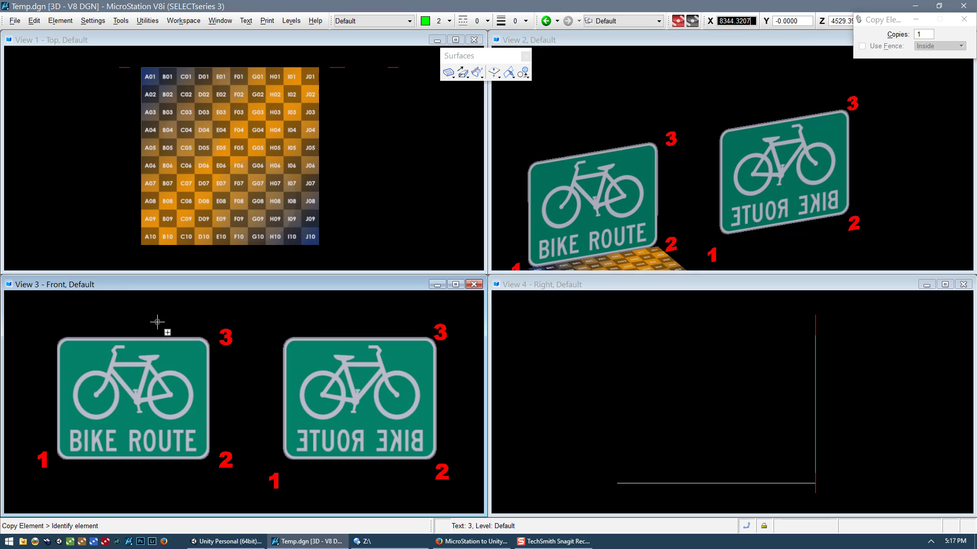
pyautogui.click(156, 338)
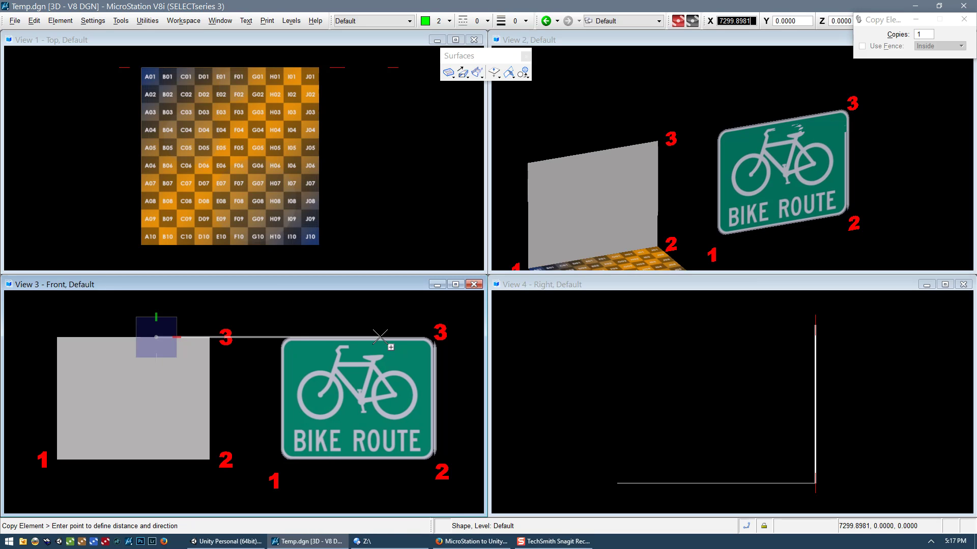
pyautogui.click(380, 337)
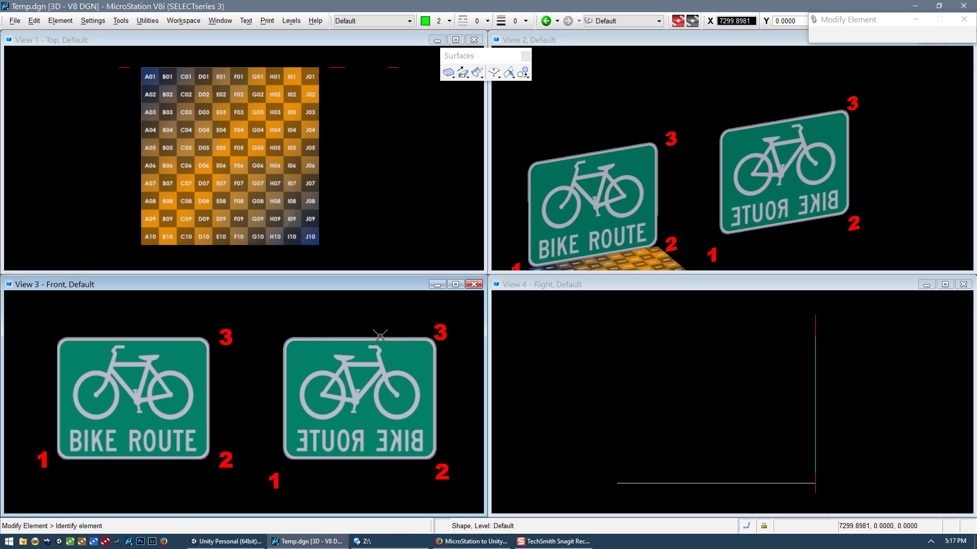
pyautogui.press('Escape')
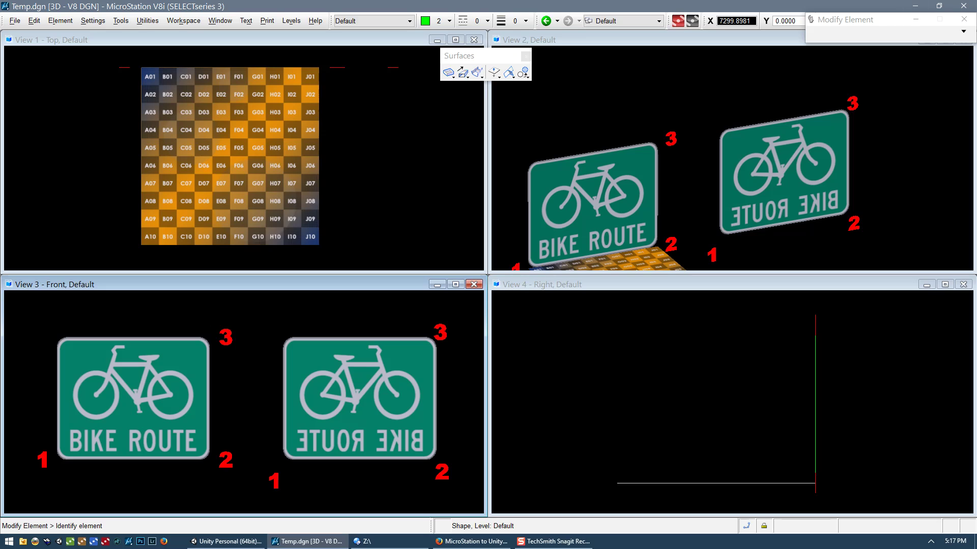
# - Undo the three label moves around the mirrored block
pyautogui.hotkey('ctrl', 'z')
pyautogui.hotkey('ctrl', 'z')
pyautogui.hotkey('ctrl', 'z')
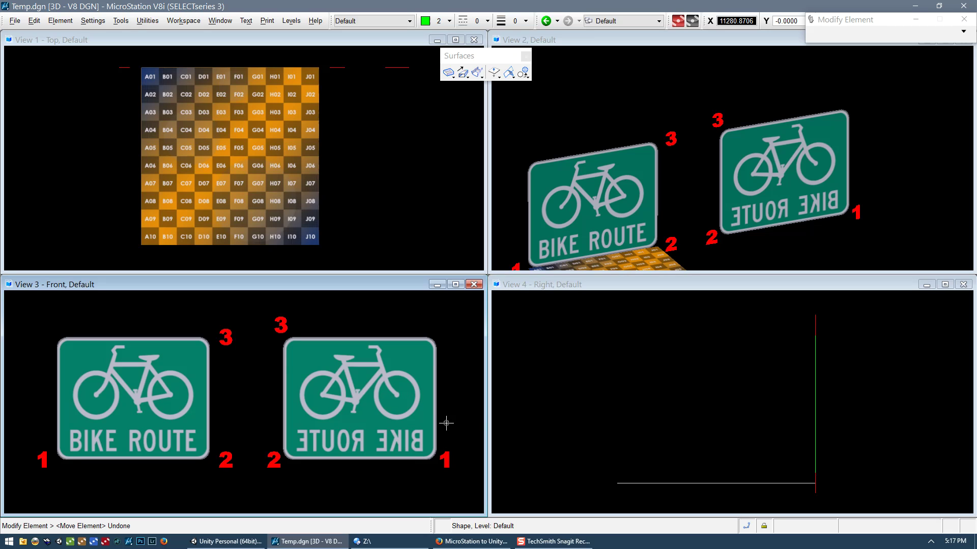
# - Flip the surface normal of the mirrored Bike Route block with Change Surface Normal
pyautogui.click(493, 73)
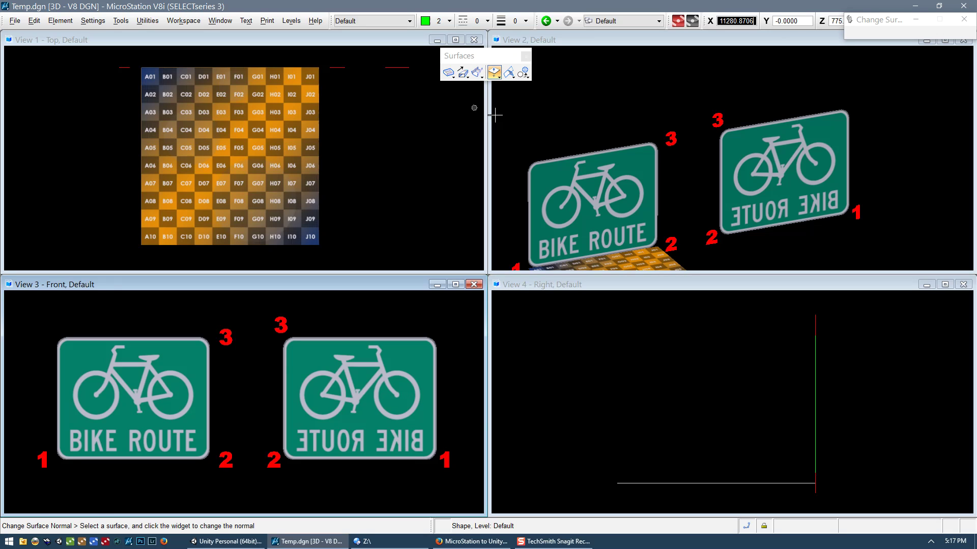
pyautogui.click(789, 113)
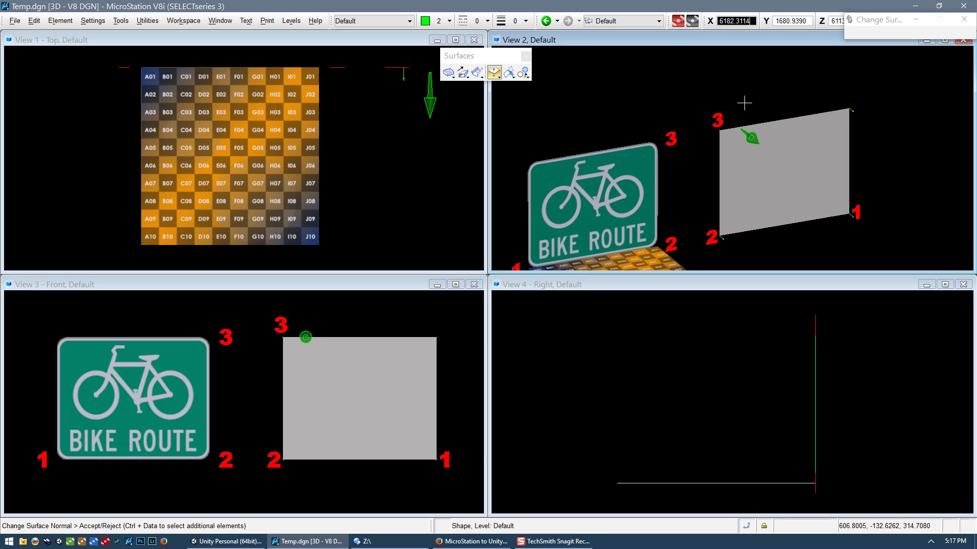
pyautogui.click(769, 96)
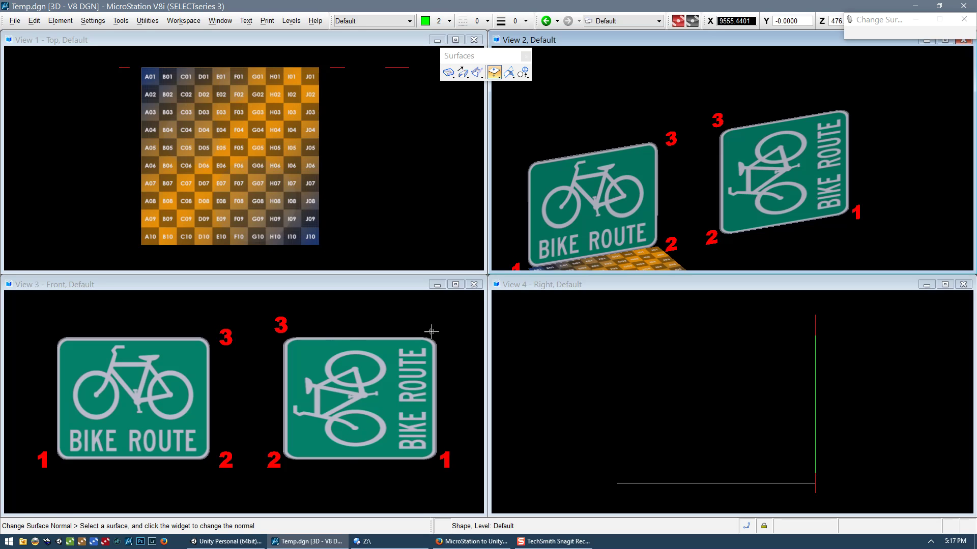
# - Move label 2 to the mirrored block's upper-right corner, and undo both that move and the surface normal flip
pyautogui.click(492, 70)
pyautogui.press('F3')
pyautogui.click(270, 468)
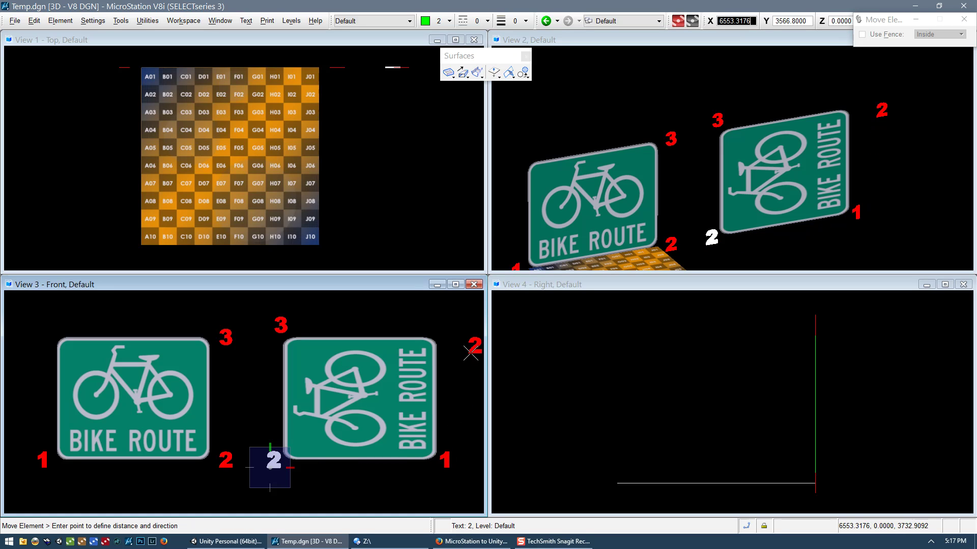
pyautogui.click(447, 339)
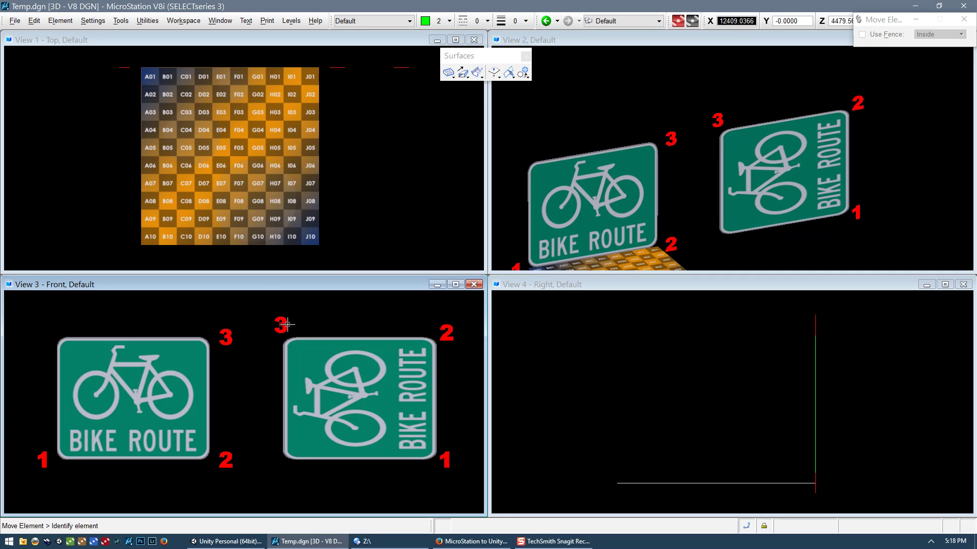
pyautogui.hotkey('ctrl', 'z')
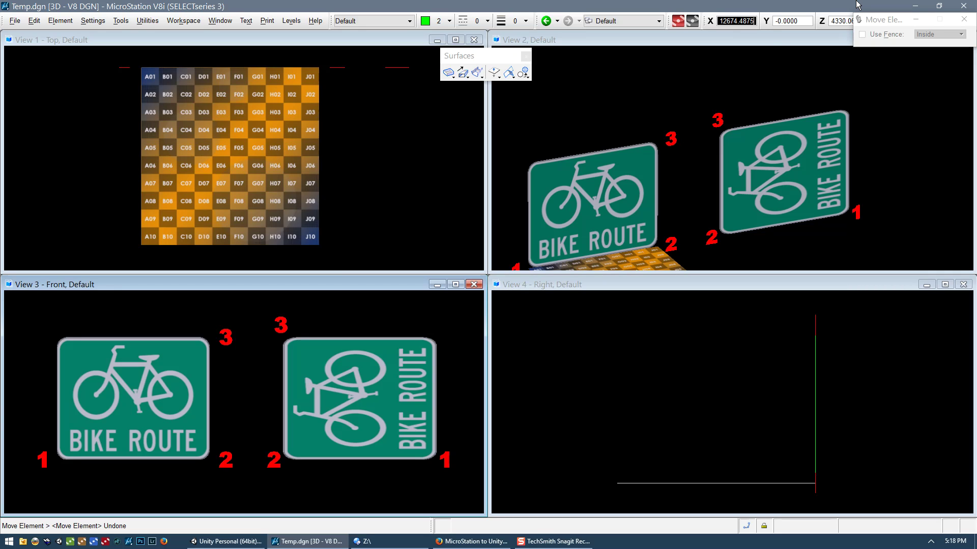
pyautogui.hotkey('ctrl', 'z')
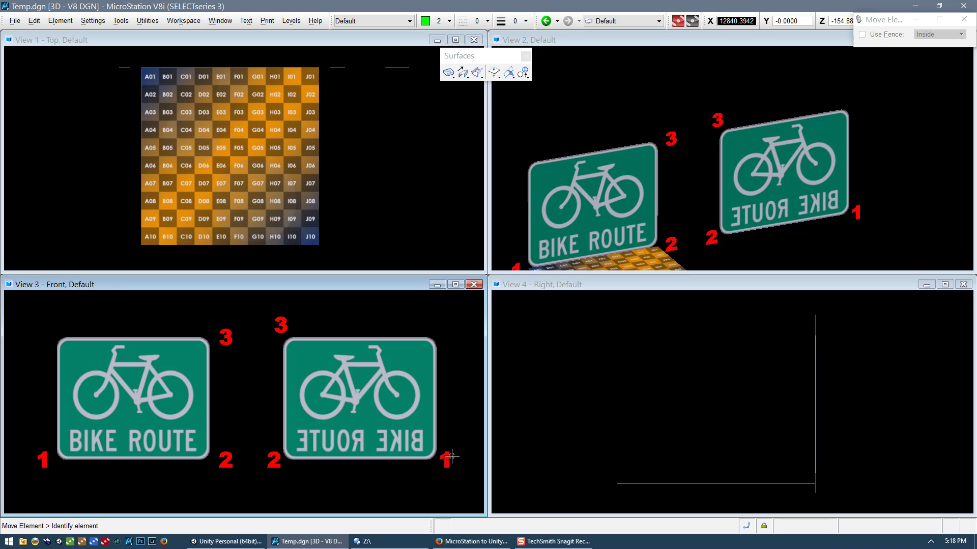
# - Move labels 1, 2 and 3 to the lower-left, lower-right and upper-right corners of the mirrored Bike Route block in the Front view
pyautogui.click(442, 459)
pyautogui.click(279, 479)
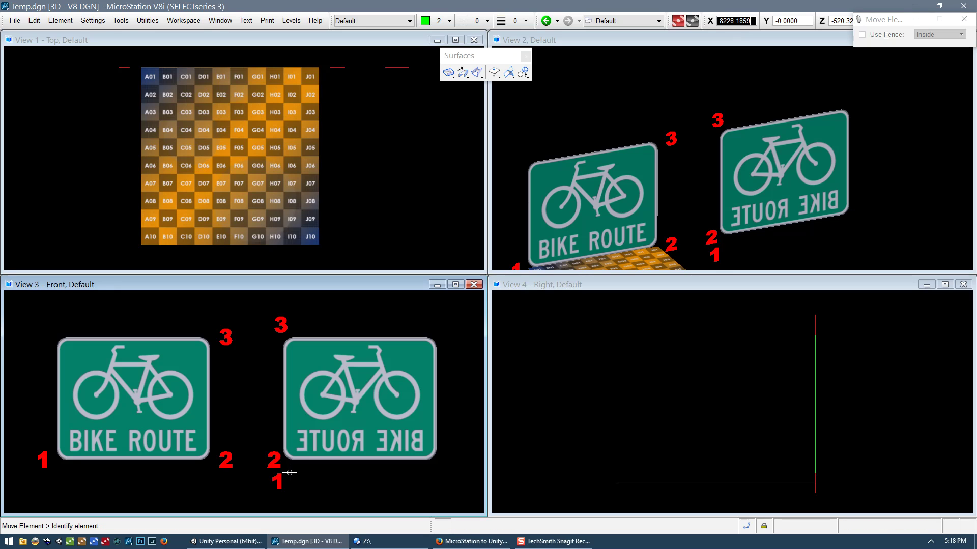
pyautogui.click(274, 460)
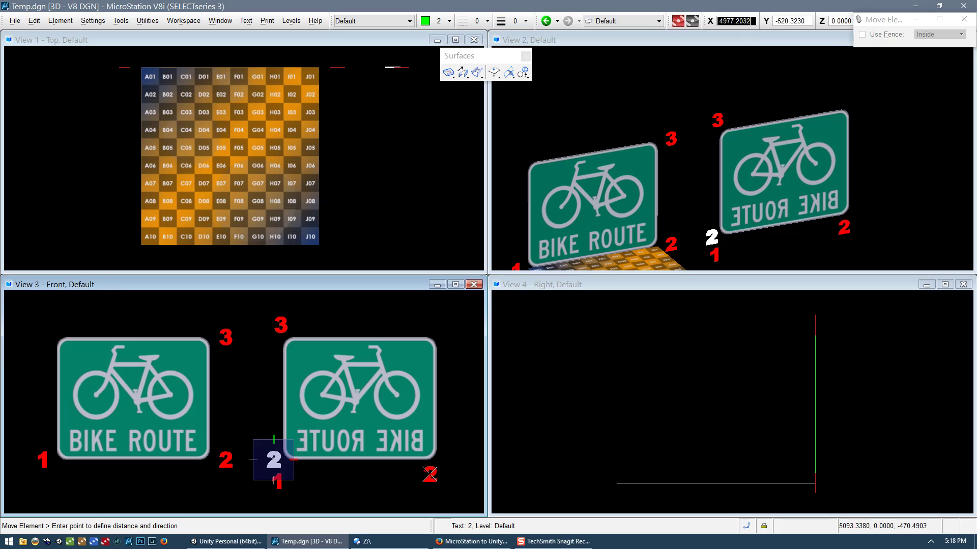
pyautogui.click(441, 472)
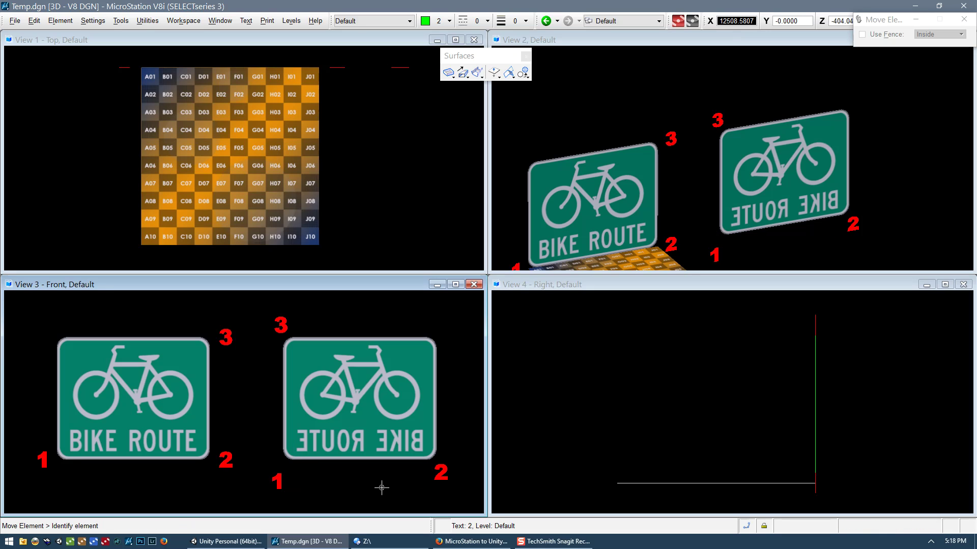
pyautogui.click(288, 333)
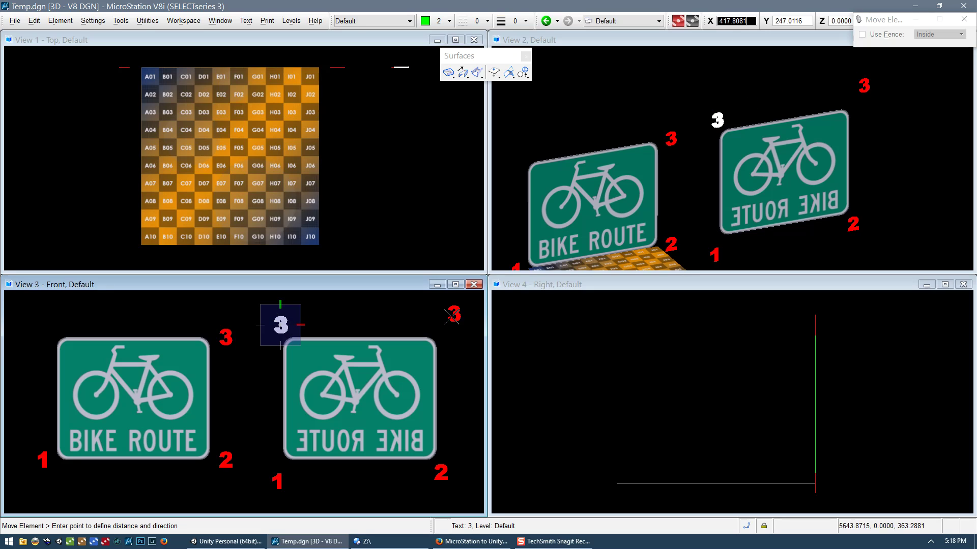
pyautogui.click(446, 333)
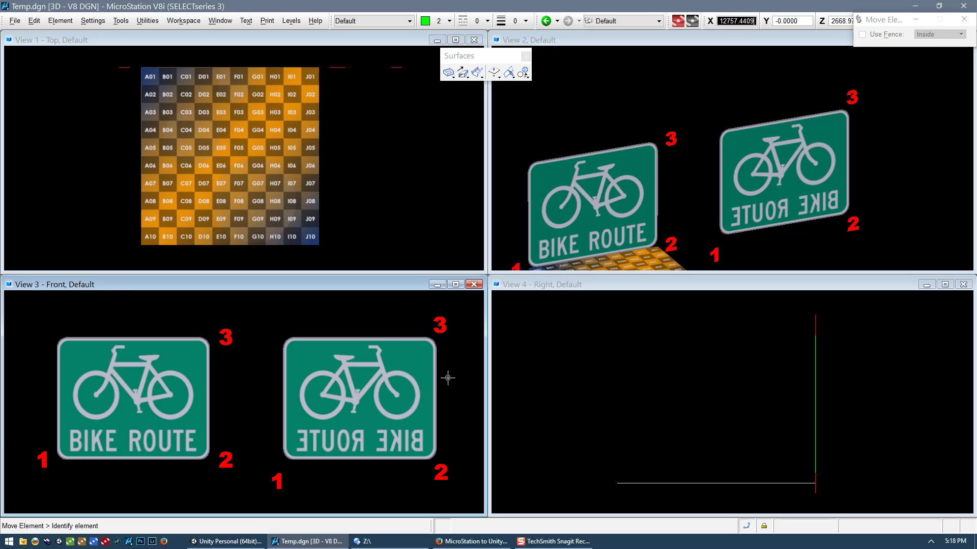
# - Delete the mirrored Bike Route block together with its three number labels
pyautogui.click(494, 72)
pyautogui.scroll(-3, 360, 388)
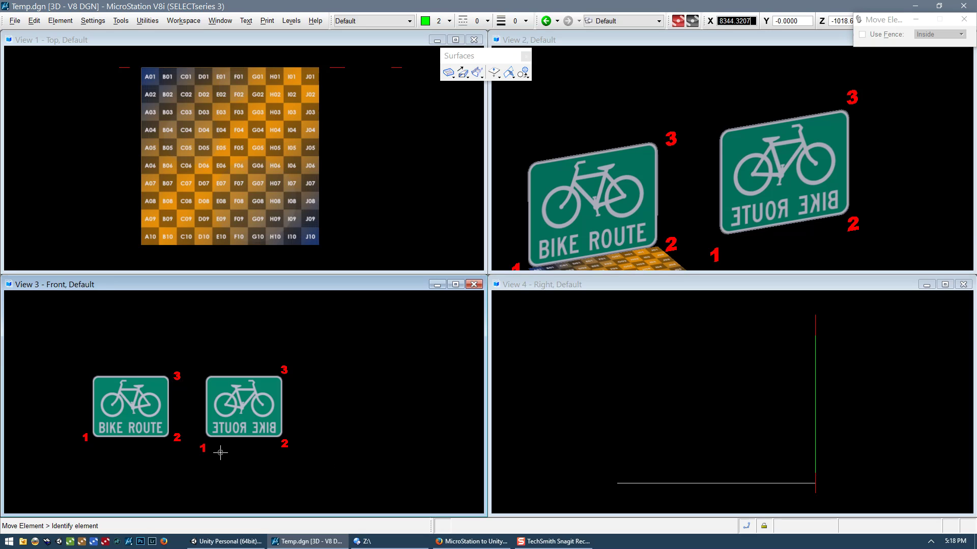
pyautogui.press('Escape')
pyautogui.moveTo(196, 462); pyautogui.dragTo(320, 359)
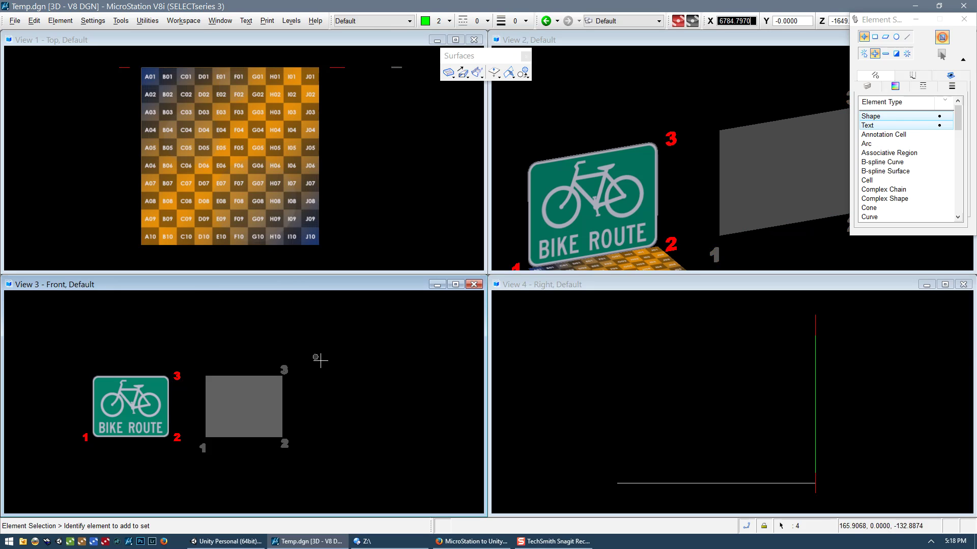
pyautogui.press('Delete')
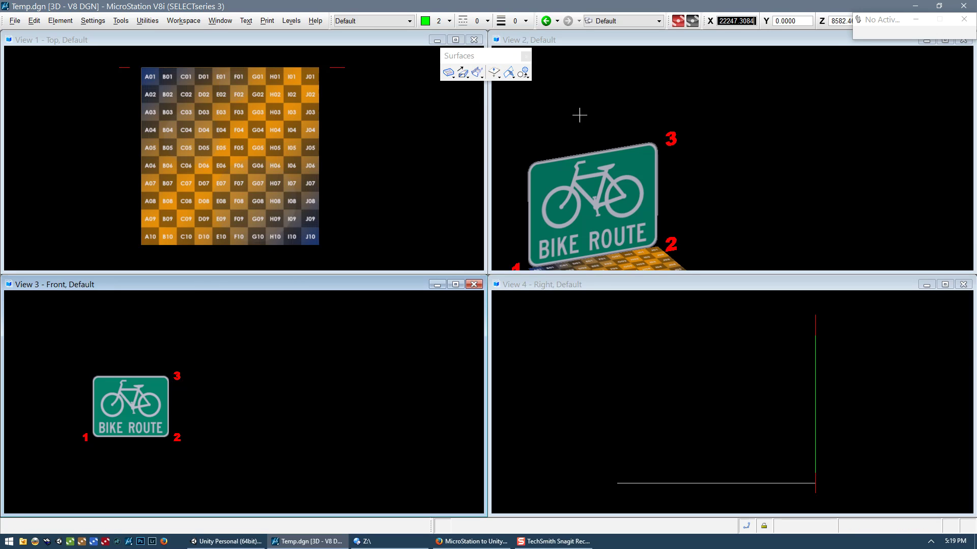
pyautogui.scroll(-2, 577, 113)
pyautogui.scroll(5, 748, 191)
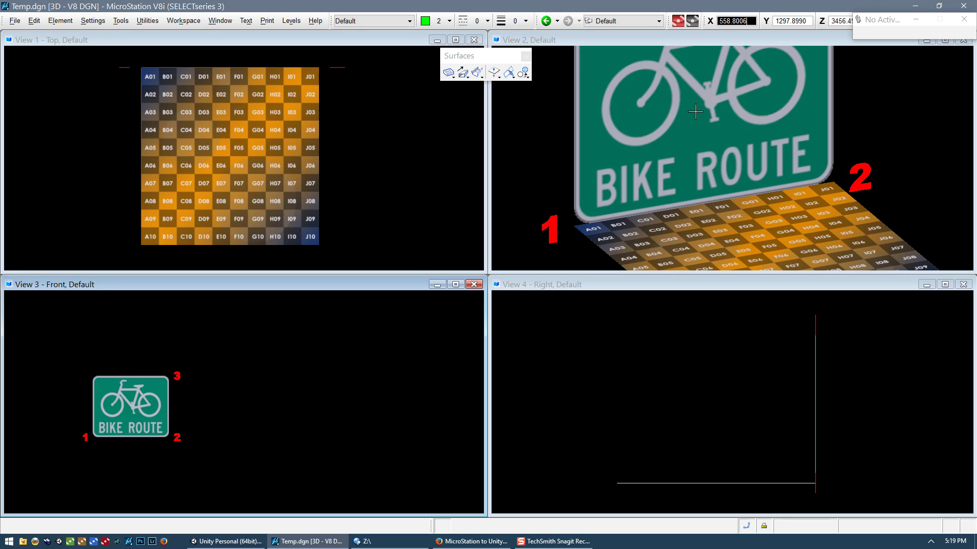
pyautogui.scroll(-3, 706, 110)
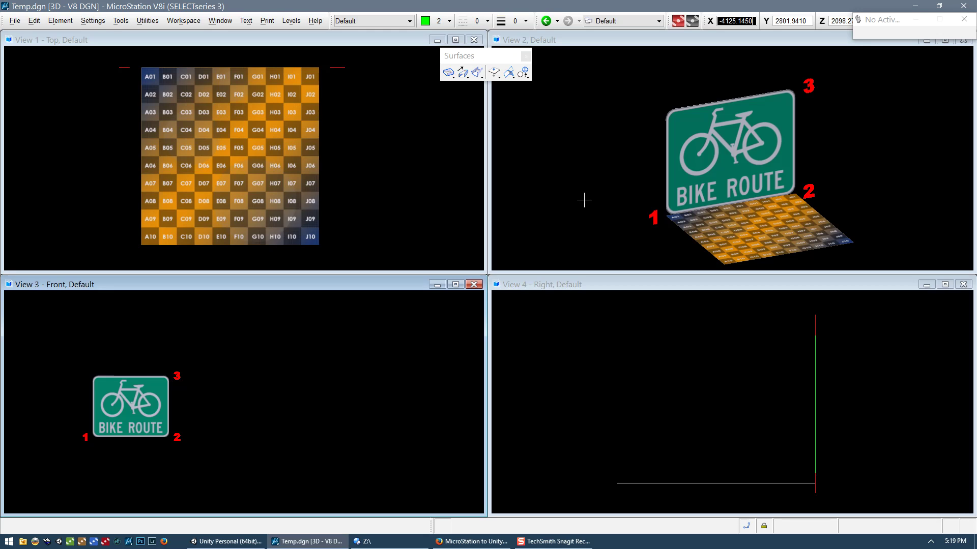
pyautogui.click(229, 541)
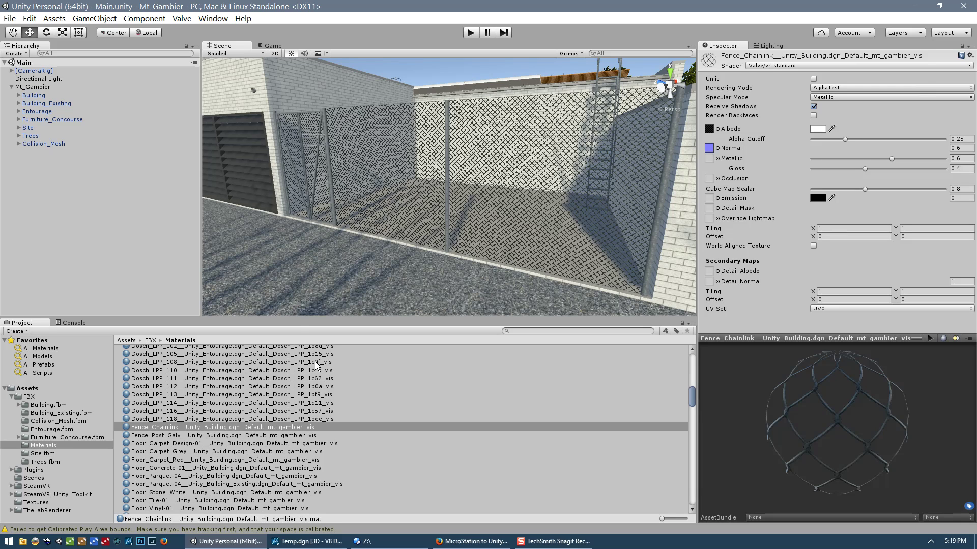
pyautogui.click(326, 541)
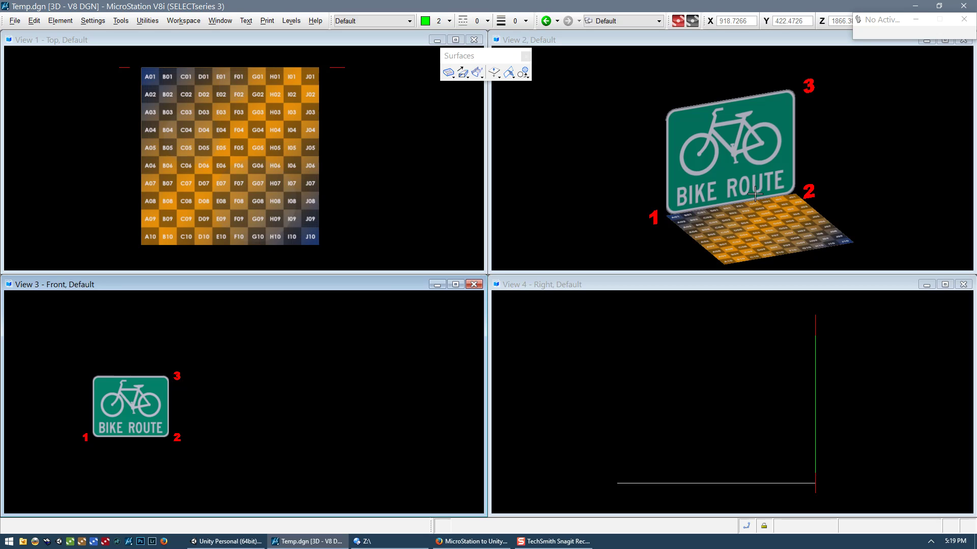
# - Switch to Unity and review the Valve shader options available for the Fence_Chainlink material
pyautogui.click(226, 541)
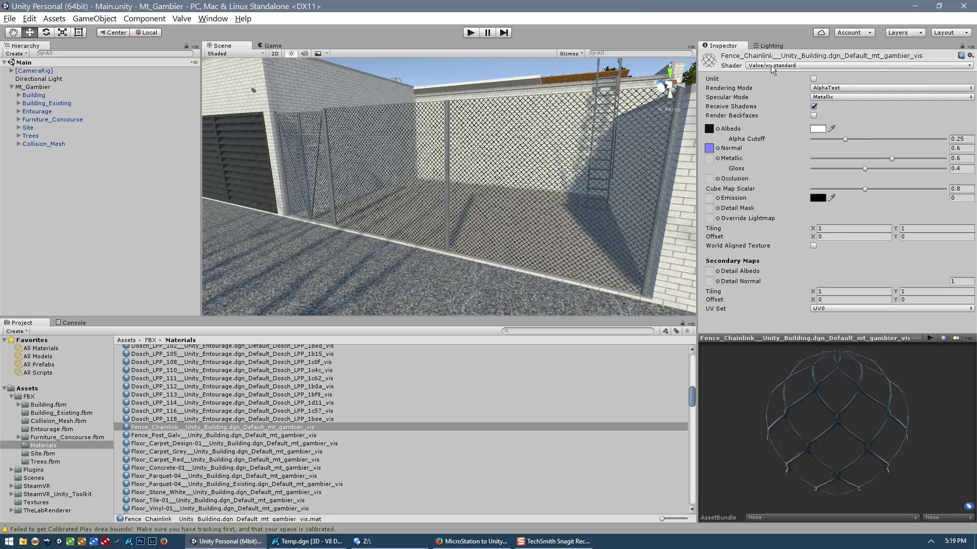
pyautogui.click(794, 65)
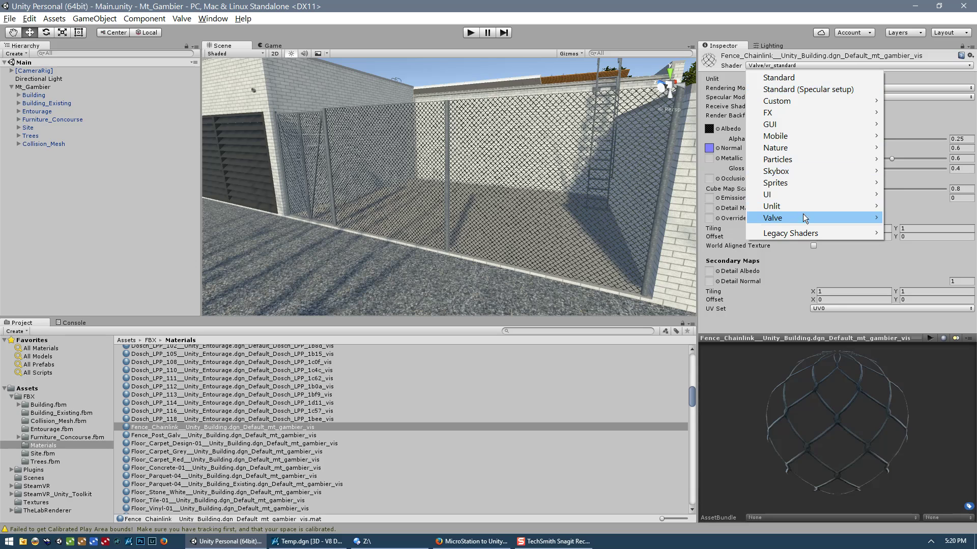
pyautogui.moveTo(796, 219)
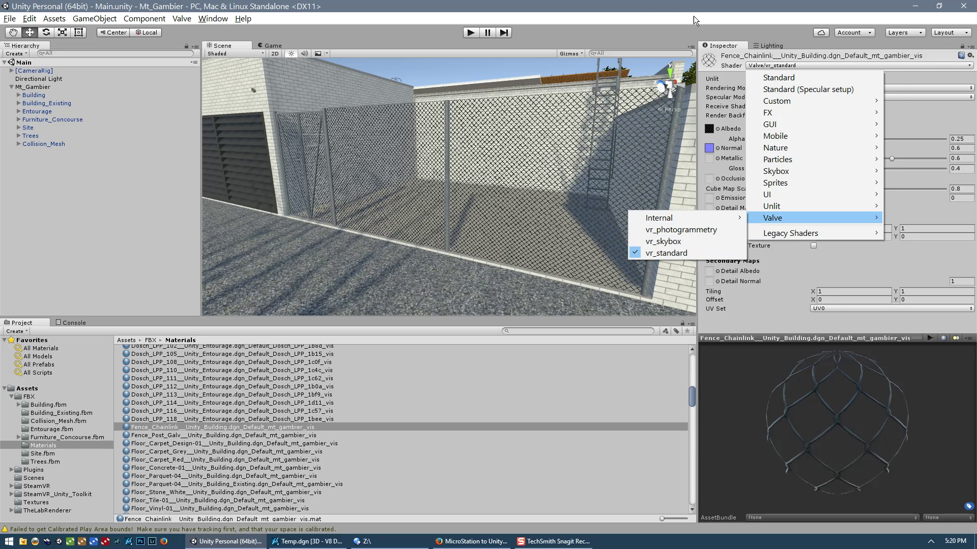
pyautogui.click(721, 22)
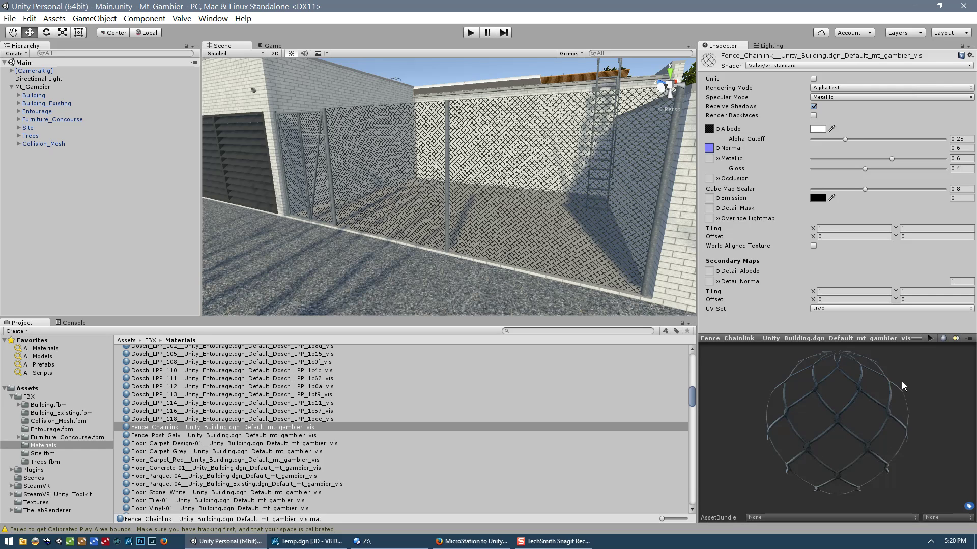
# - Test Render Backfaces on the Fence_Chainlink material by toggling it on and off while viewing the fence from both sides
pyautogui.click(814, 115)
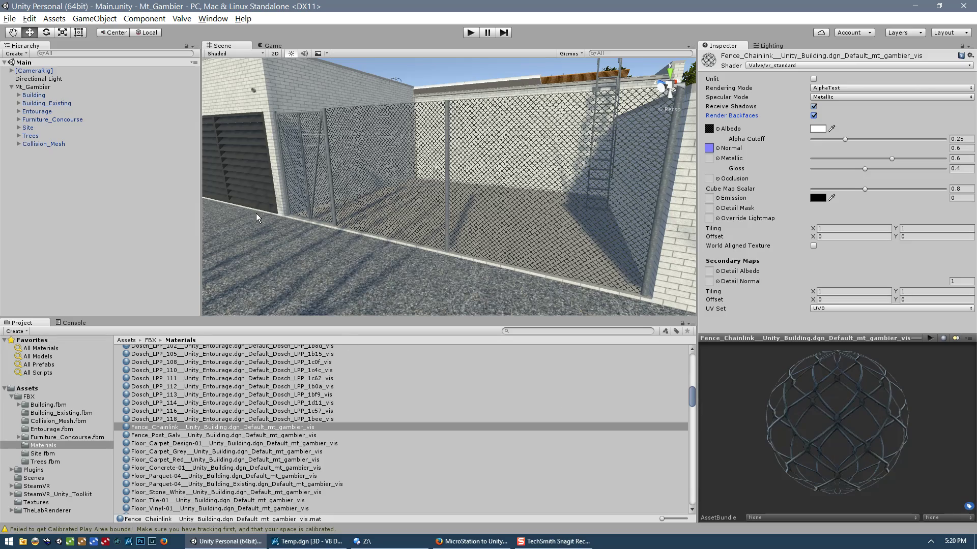
pyautogui.keyDown('alt'); pyautogui.moveTo(232, 215); pyautogui.dragTo(441, 209); pyautogui.keyUp('alt')
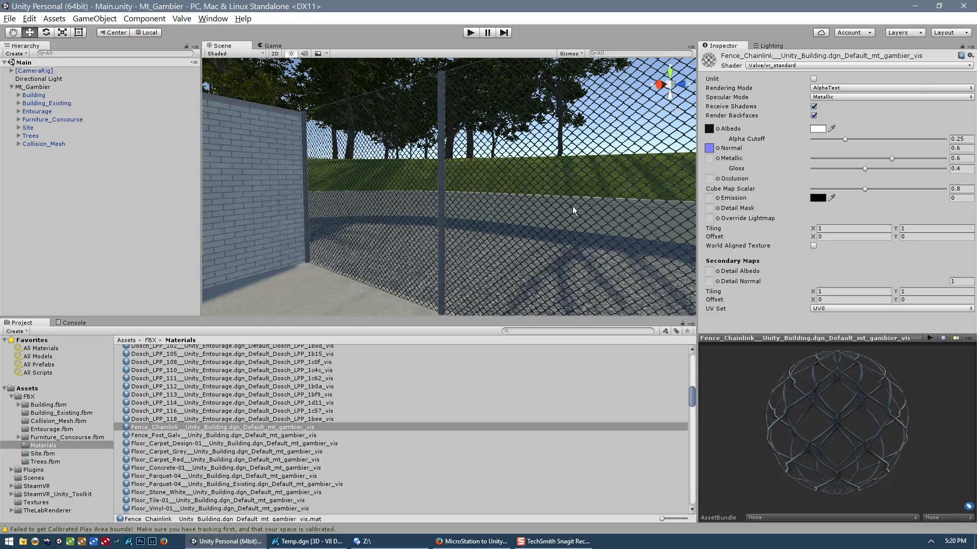
pyautogui.keyDown('alt'); pyautogui.moveTo(572, 209); pyautogui.dragTo(385, 179); pyautogui.keyUp('alt')
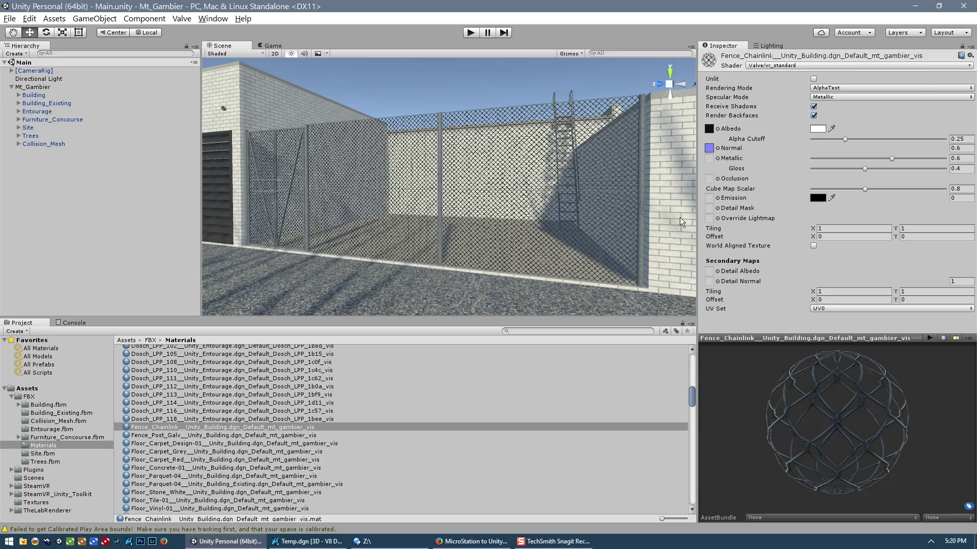
pyautogui.click(813, 115)
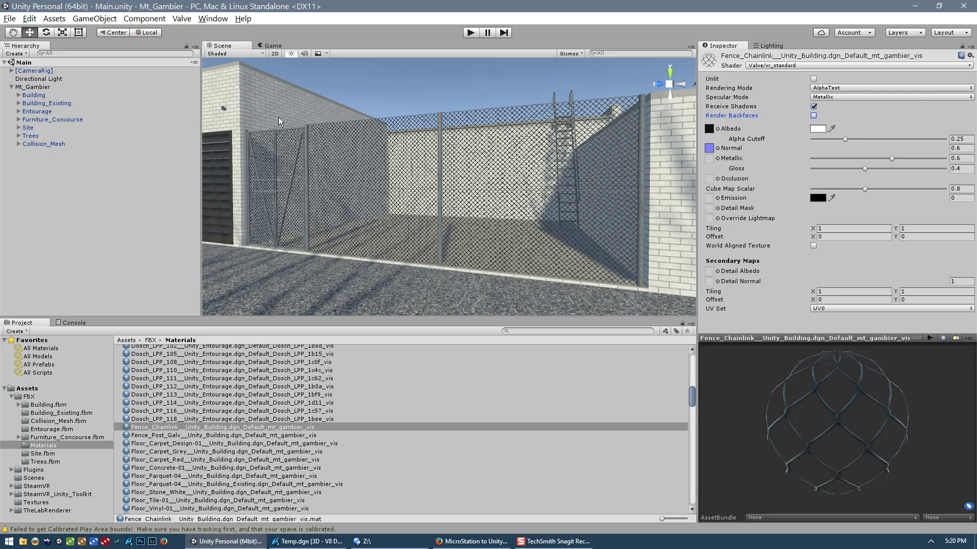
pyautogui.moveTo(298, 212); pyautogui.dragTo(271, 104, button='right')
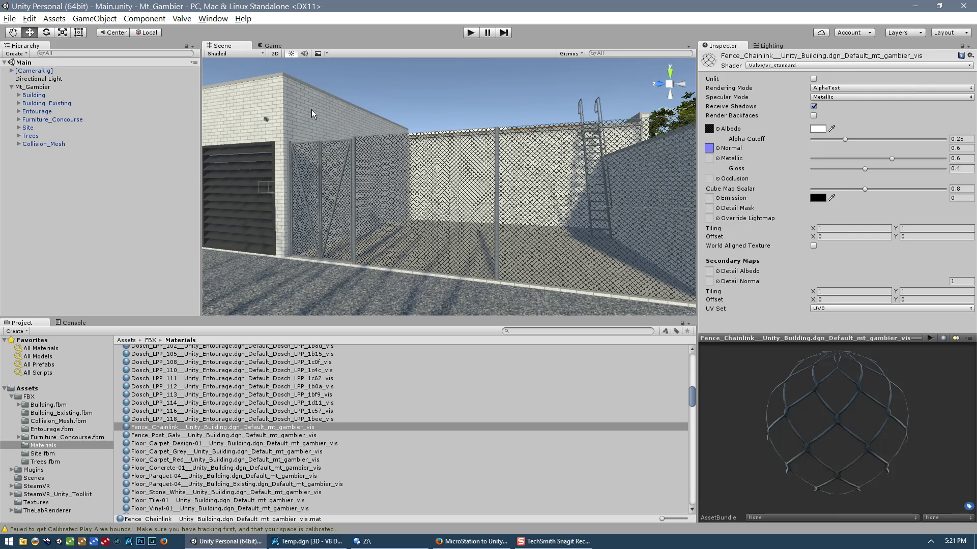
# - Switch to MicroStation and delete the upright Bike Route block standing on the checkered floor
pyautogui.click(308, 542)
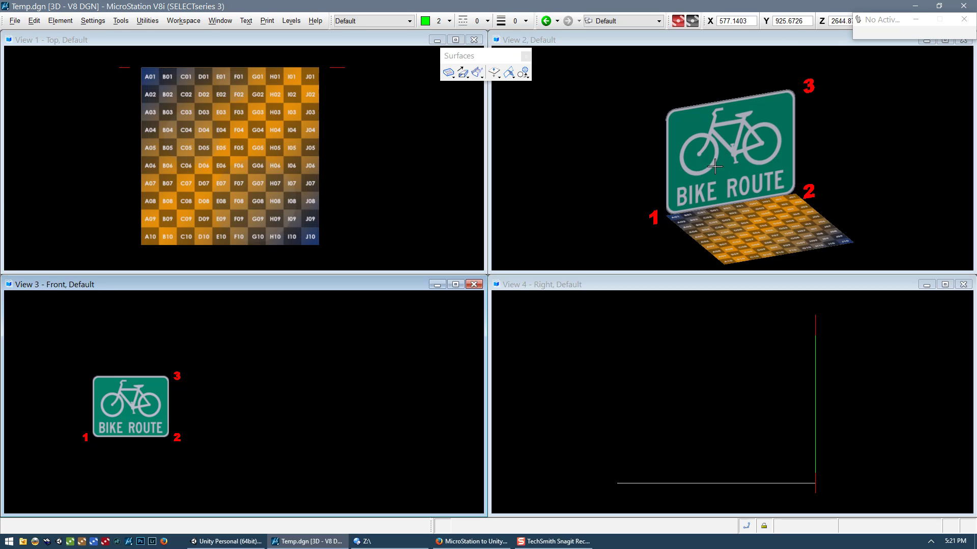
pyautogui.press('Delete')
pyautogui.click(678, 160)
pyautogui.click(744, 156)
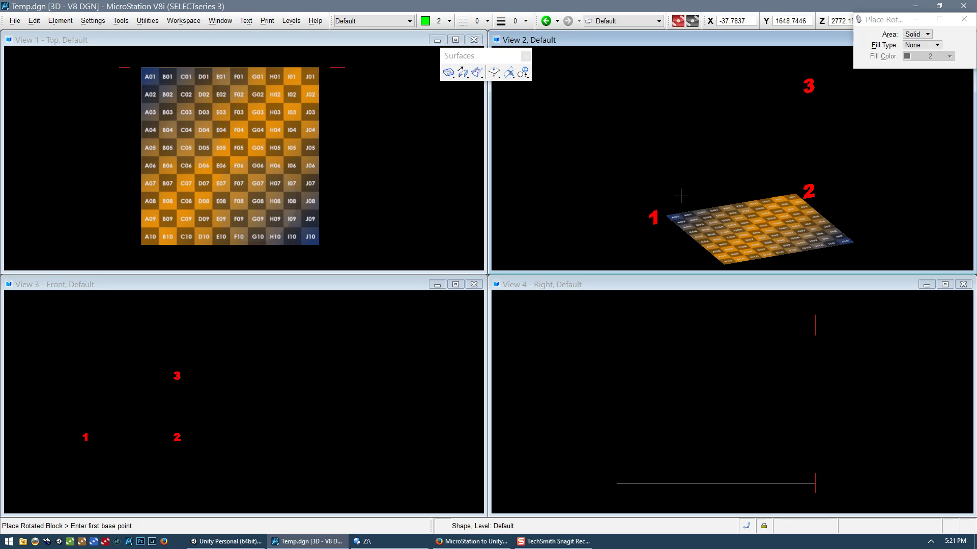
# - Place a 5000 by 4000 rotated block on the floor's back edge, picking its corners in the order of labels 1, 2 and 3
pyautogui.middleClick(685, 212)
pyautogui.click(769, 203)
pyautogui.middleClick(779, 193)
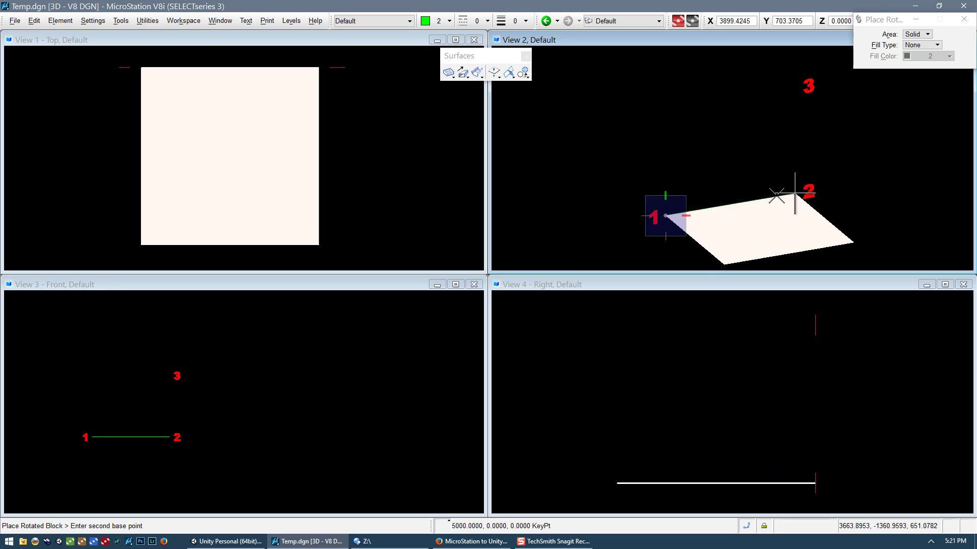
pyautogui.click(778, 193)
pyautogui.middleClick(796, 104)
pyautogui.click(796, 104)
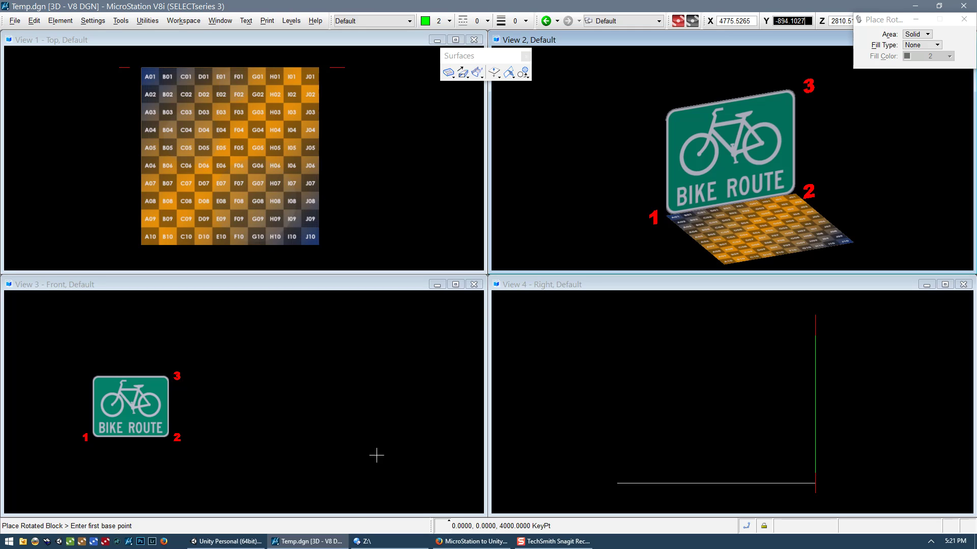
pyautogui.click(241, 543)
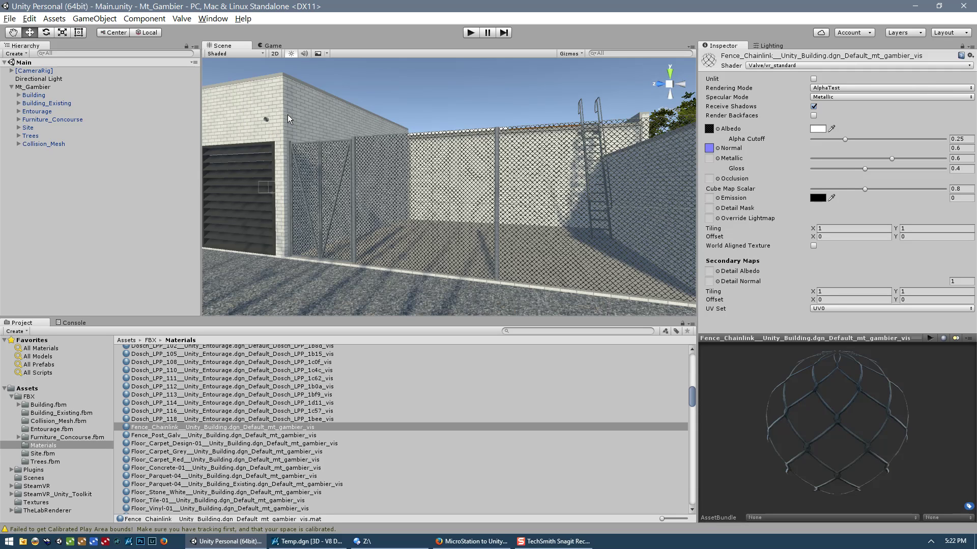
pyautogui.click(319, 543)
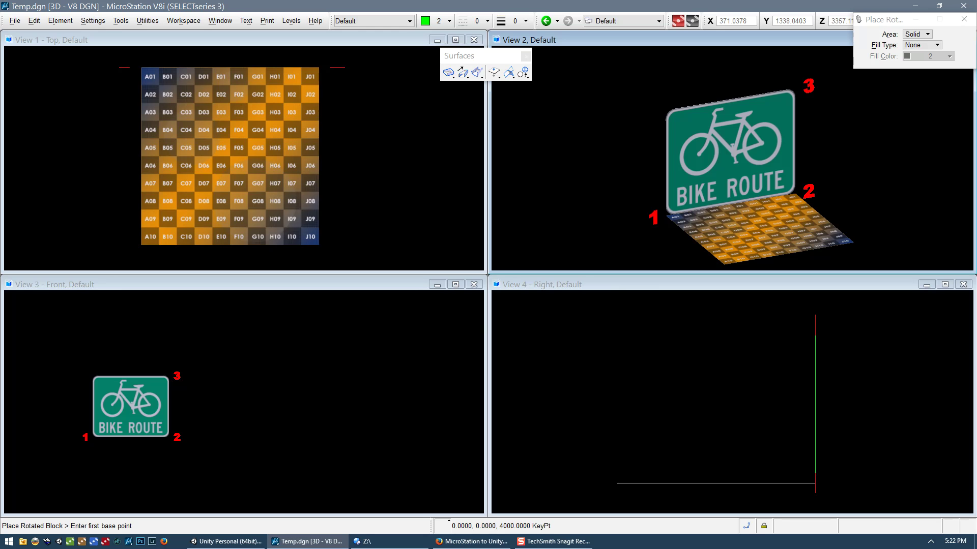
# - Draw an orthogonal slab solid from the corner at label 2, 5000 long, about 4592 wide and 4000 high, beside the floor
pyautogui.press('q')
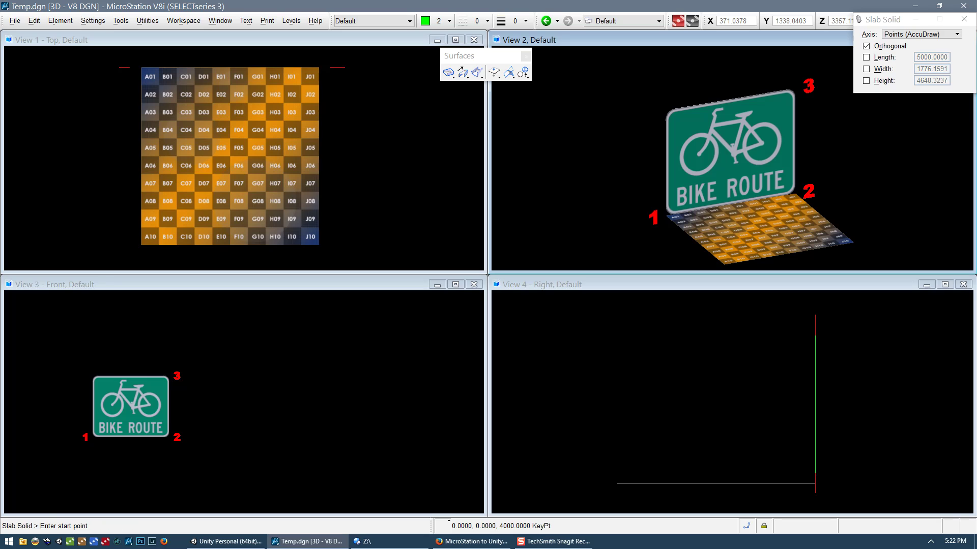
pyautogui.click(795, 193)
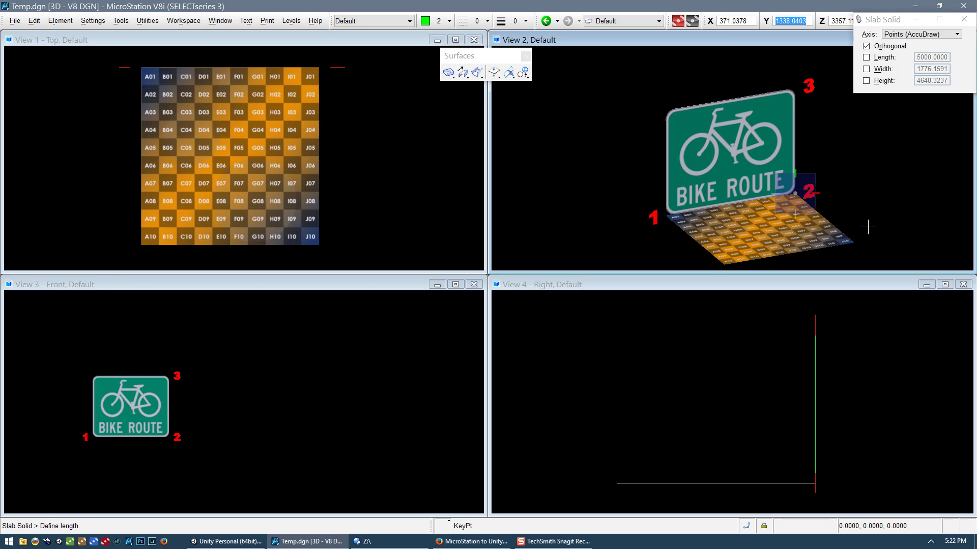
pyautogui.press('t')
pyautogui.middleClick(843, 236)
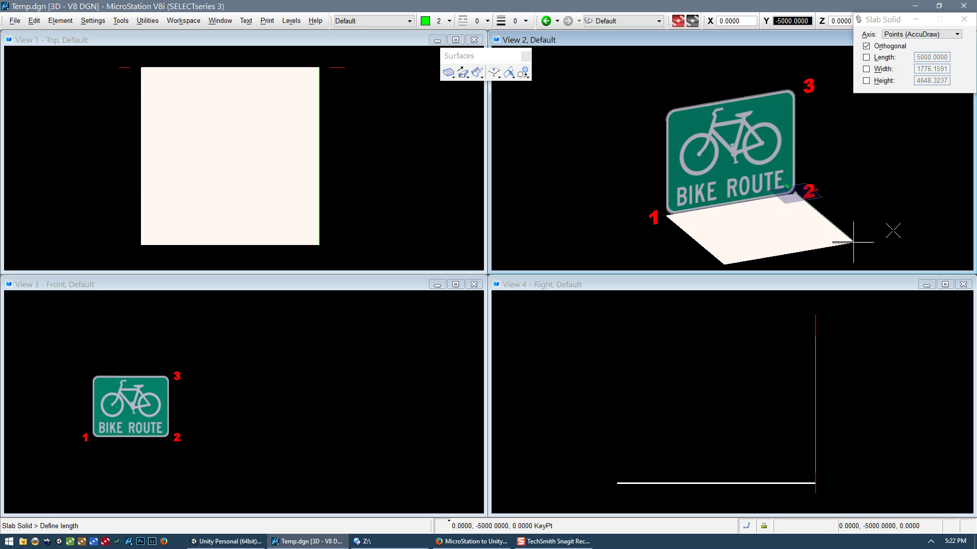
pyautogui.click(894, 228)
pyautogui.click(950, 205)
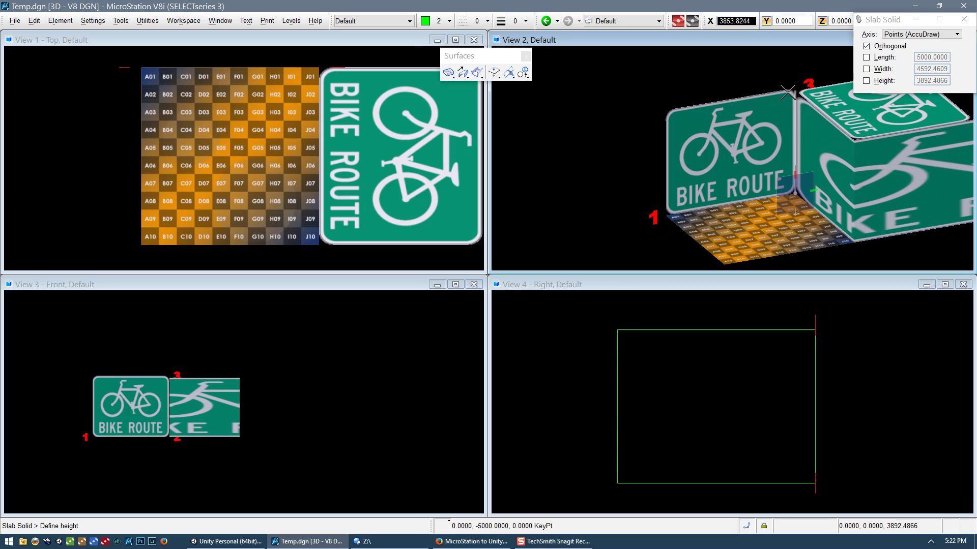
pyautogui.click(795, 87)
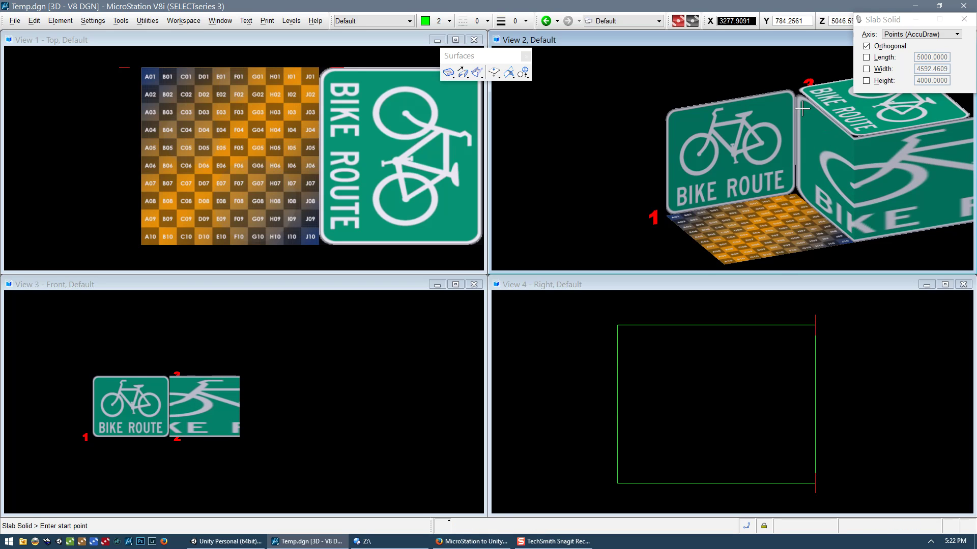
# - Mirror a copy of the slab about a vertical axis in the Top view, leaving a gap between the two slabs
pyautogui.keyDown('shift'); pyautogui.moveTo(803, 110); pyautogui.dragTo(832, 115, button='middle'); pyautogui.keyUp('shift')
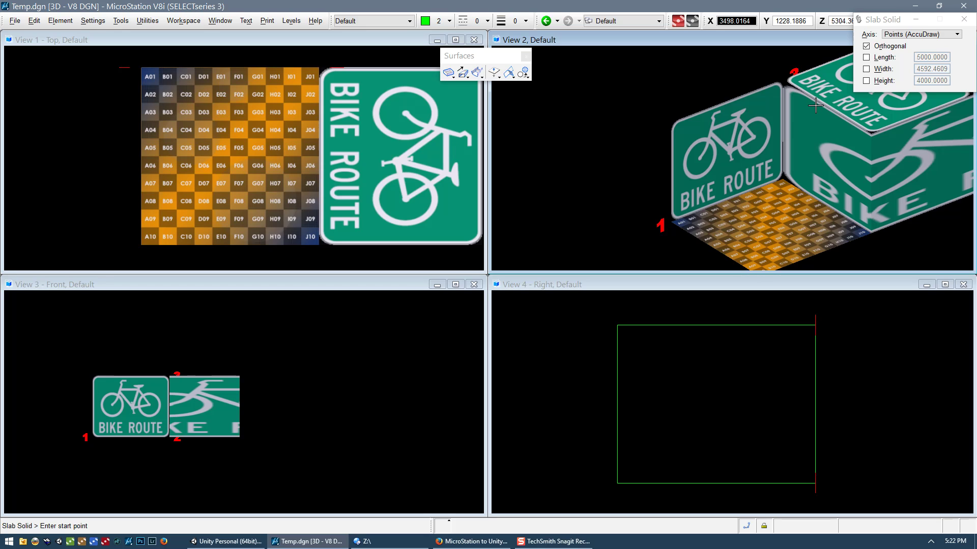
pyautogui.scroll(-3, 394, 160)
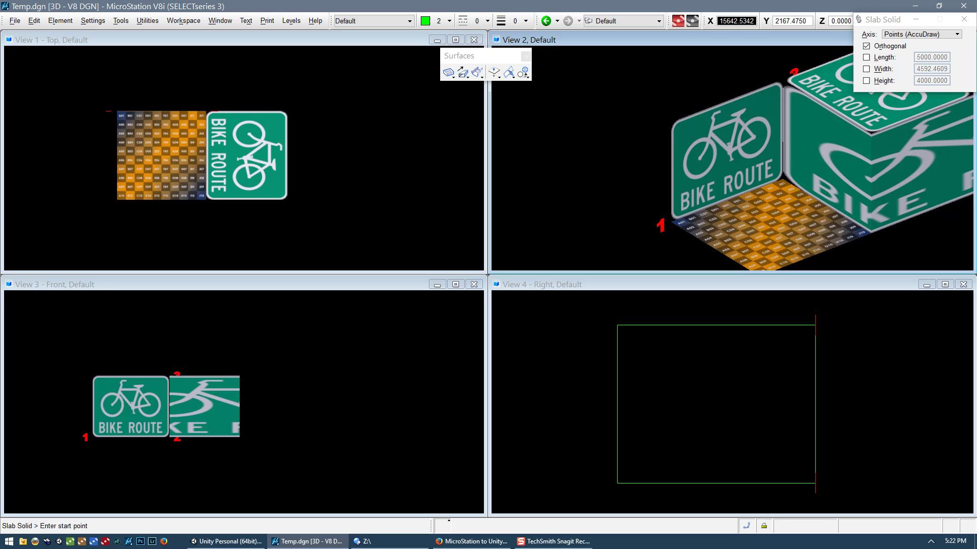
pyautogui.click(261, 111)
pyautogui.click(325, 110)
pyautogui.rightClick(326, 111)
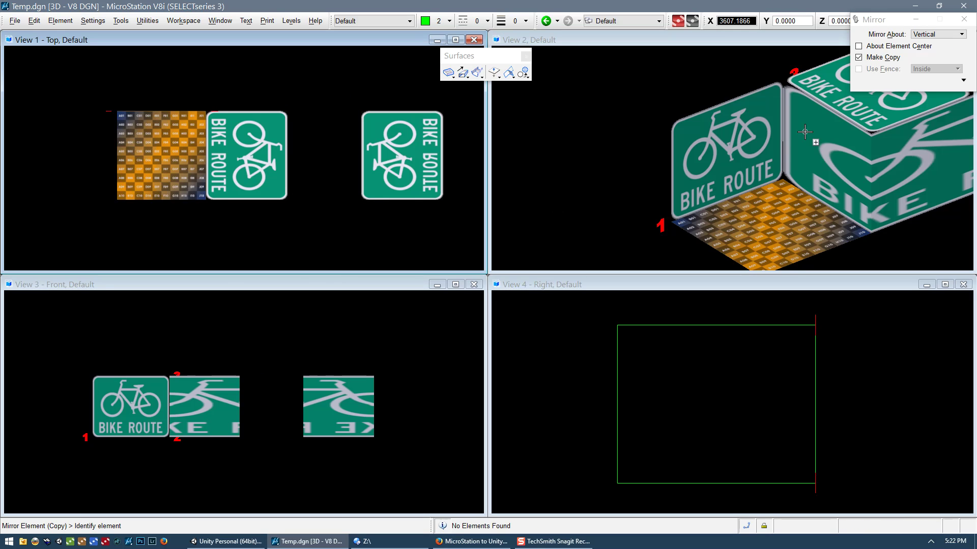
# - Delete the mirrored copy of the slab standing apart from the original one
pyautogui.scroll(-1, 832, 123)
pyautogui.scroll(1, 802, 132)
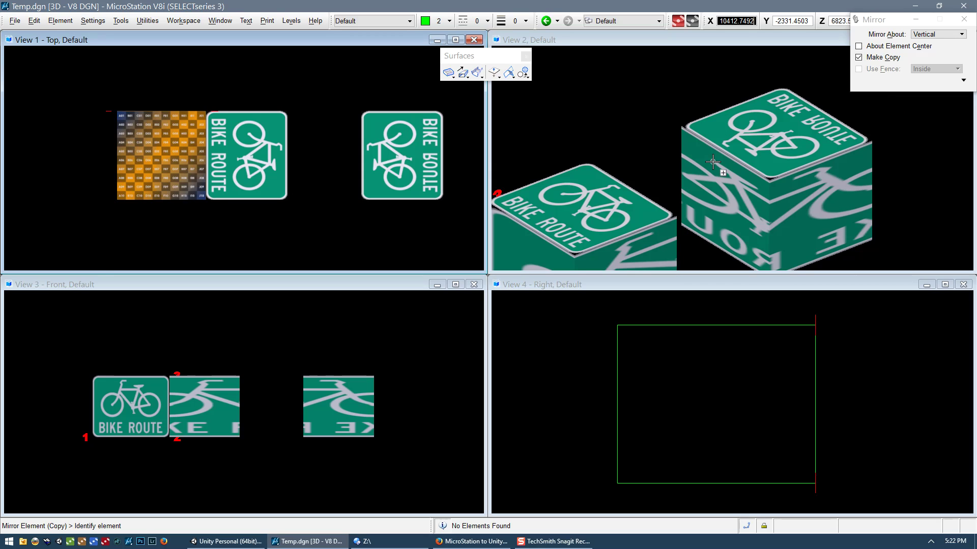
pyautogui.keyDown('shift'); pyautogui.moveTo(737, 167); pyautogui.dragTo(706, 156, button='middle'); pyautogui.keyUp('shift')
pyautogui.keyDown('shift'); pyautogui.moveTo(866, 168); pyautogui.dragTo(921, 178, button='middle'); pyautogui.keyUp('shift')
pyautogui.scroll(-1, 733, 173)
pyautogui.scroll(1, 733, 173)
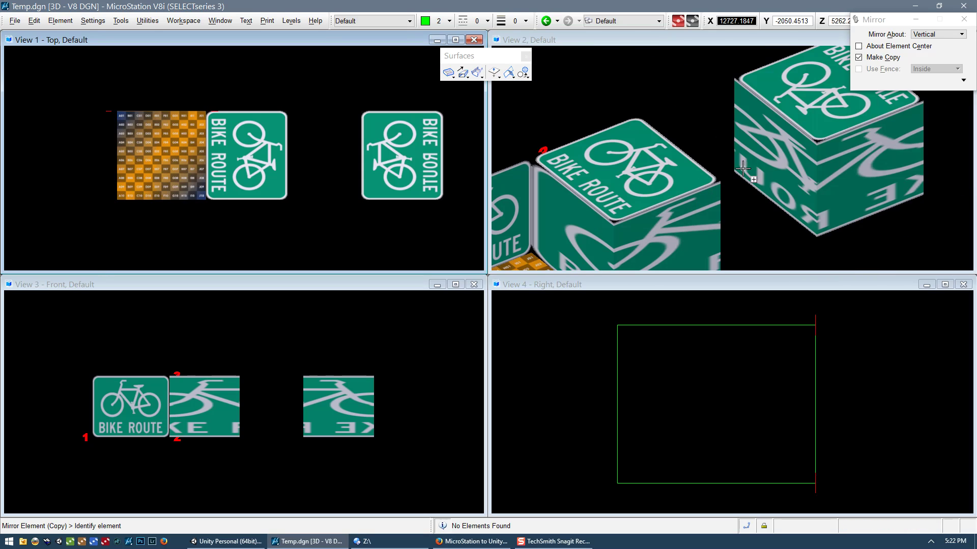
pyautogui.press('Delete')
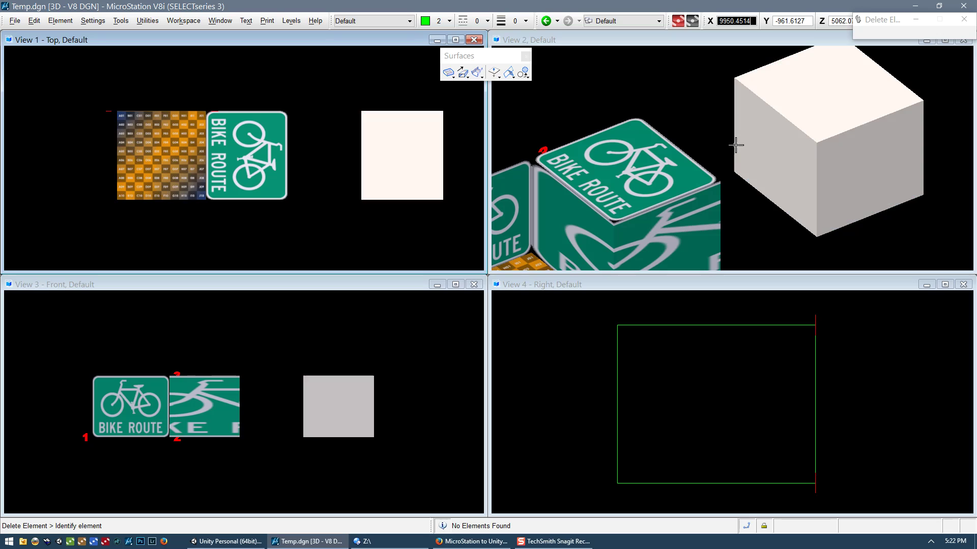
pyautogui.click(735, 145)
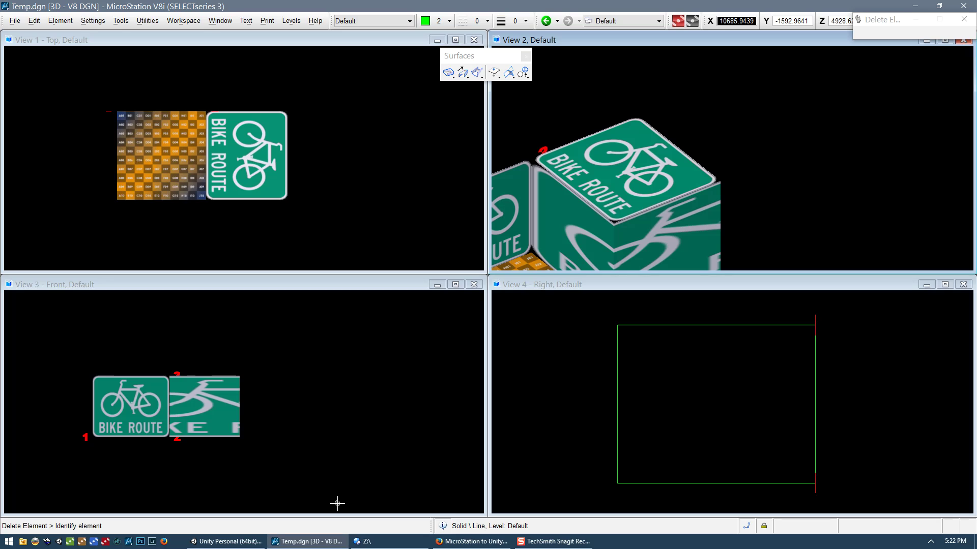
# - Open the design file Moon_Rocket.dgn from the Z:\ directory
pyautogui.moveTo(237, 544)
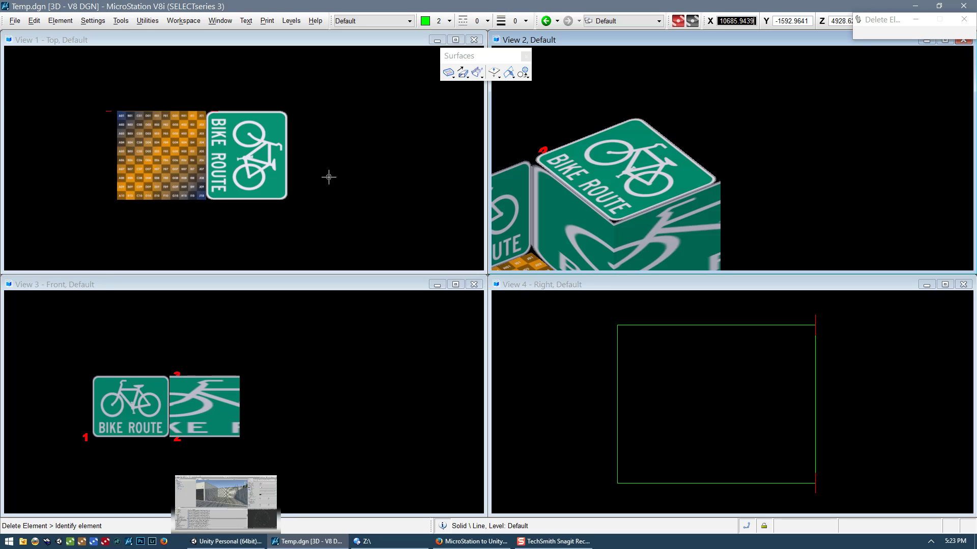
pyautogui.hotkey('ctrl', 'o')
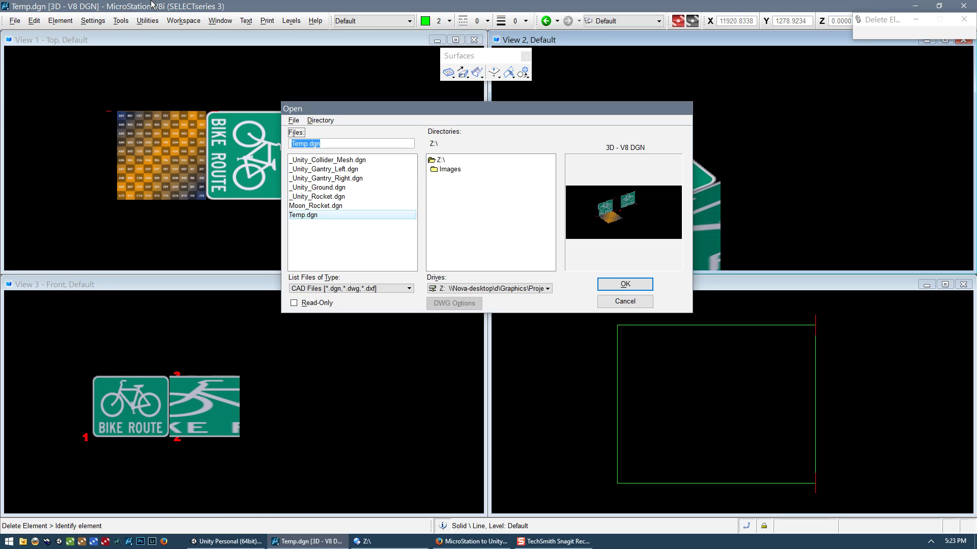
pyautogui.click(338, 206)
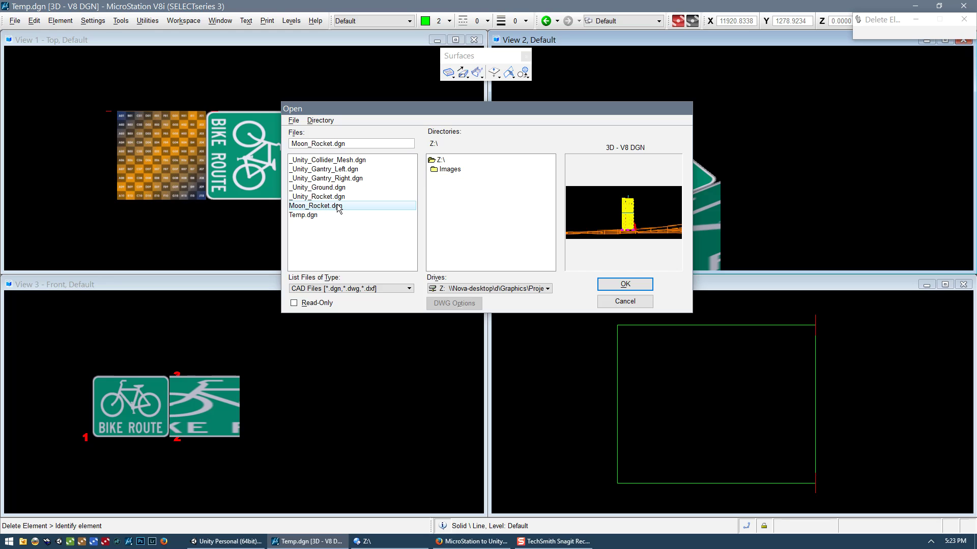
pyautogui.click(633, 284)
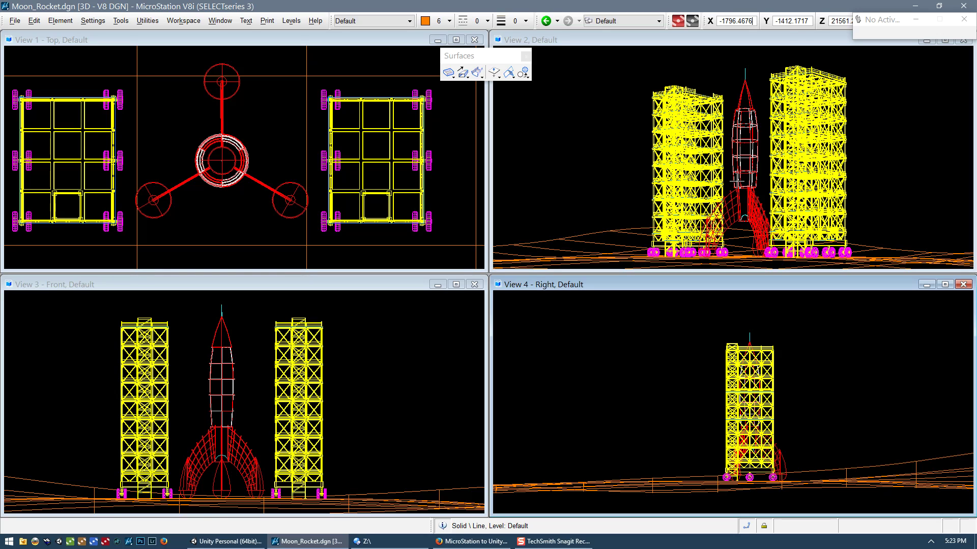
# - Examine the simplified gantry and ground geometry in the Collider_Mesh model, and return to the Default model
pyautogui.click(621, 19)
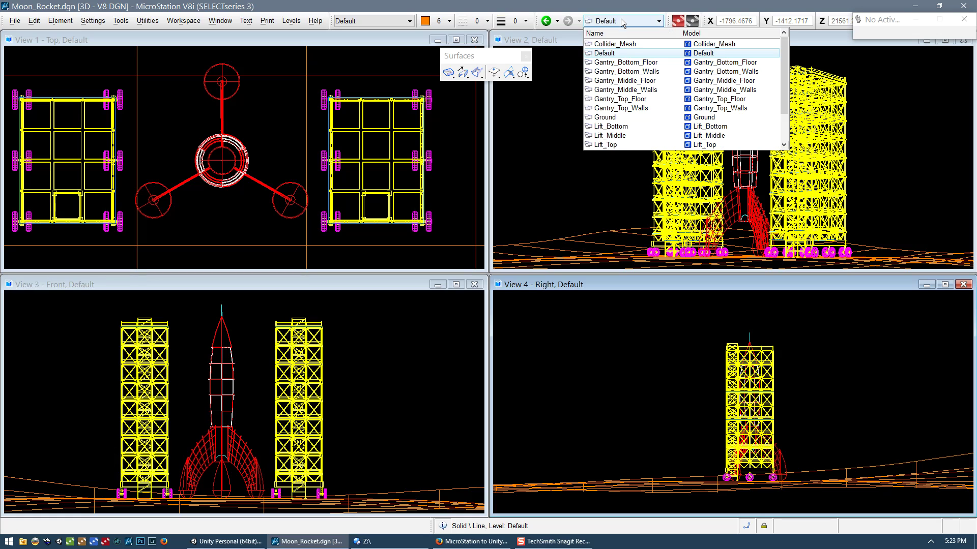
pyautogui.click(639, 44)
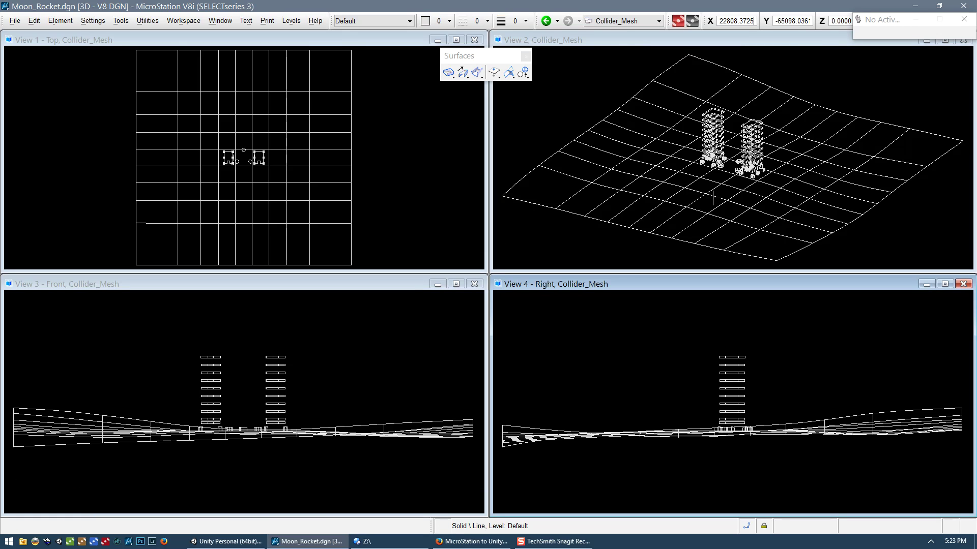
pyautogui.scroll(2, 727, 143)
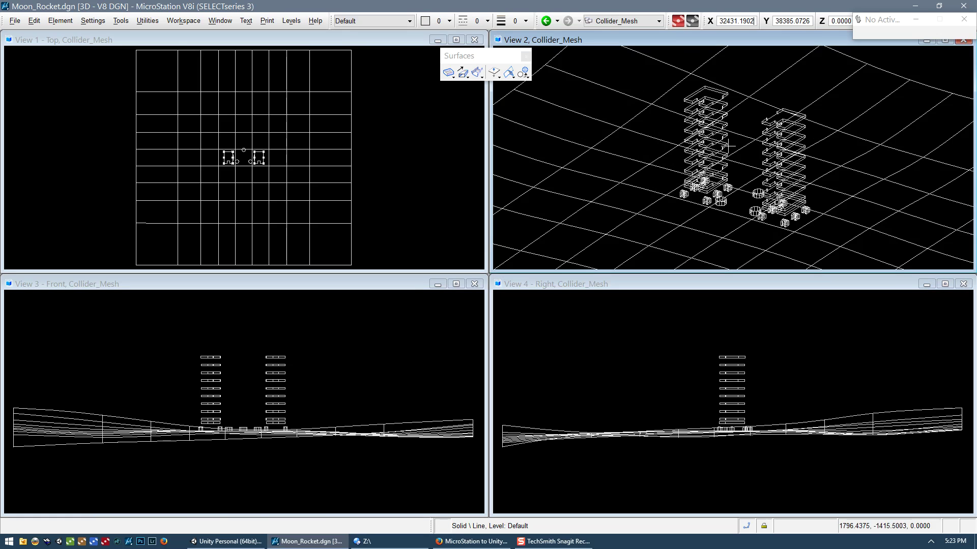
pyautogui.scroll(1, 740, 166)
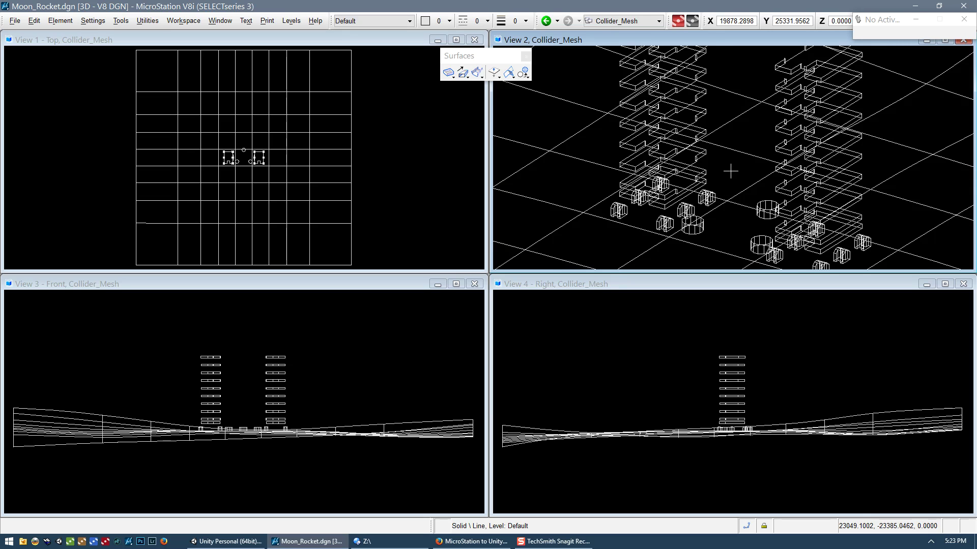
pyautogui.scroll(-1, 732, 153)
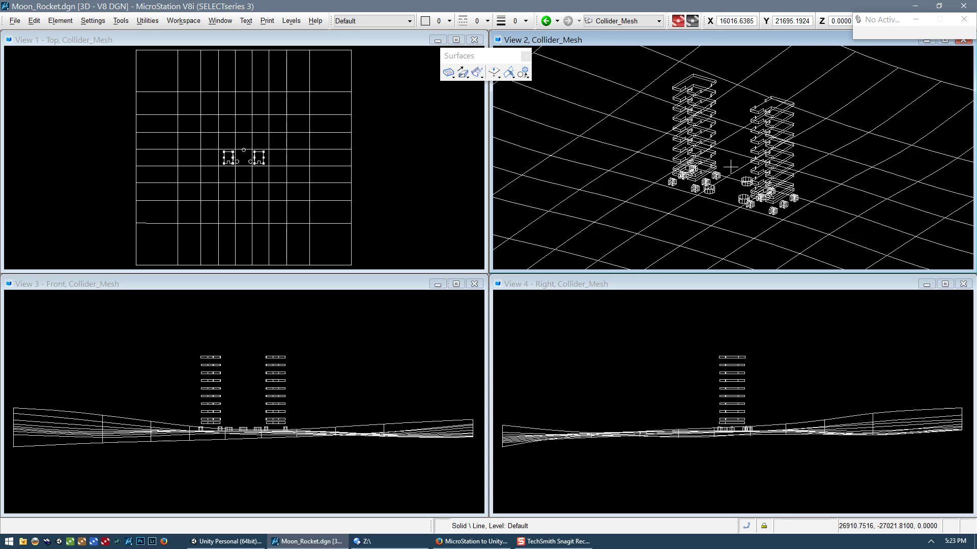
pyautogui.scroll(3, 730, 167)
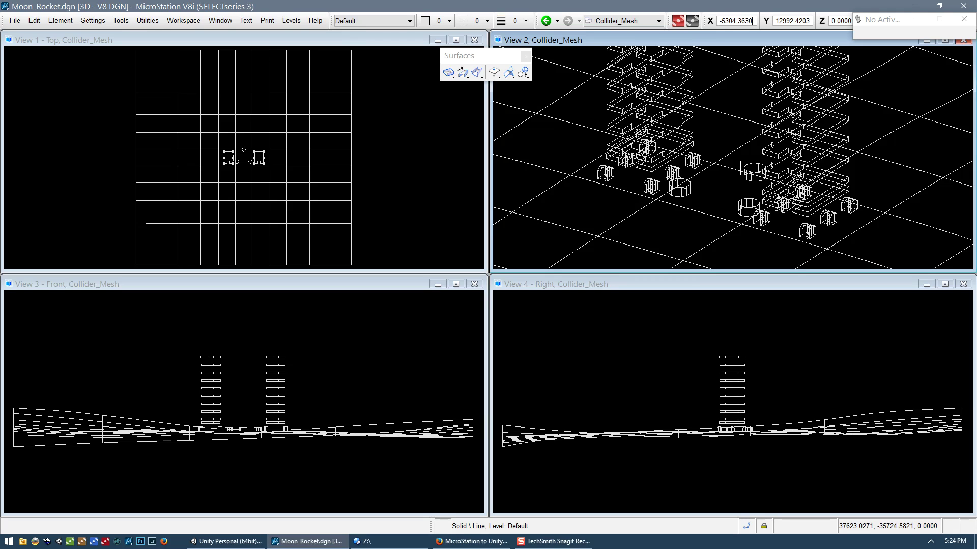
pyautogui.click(630, 22)
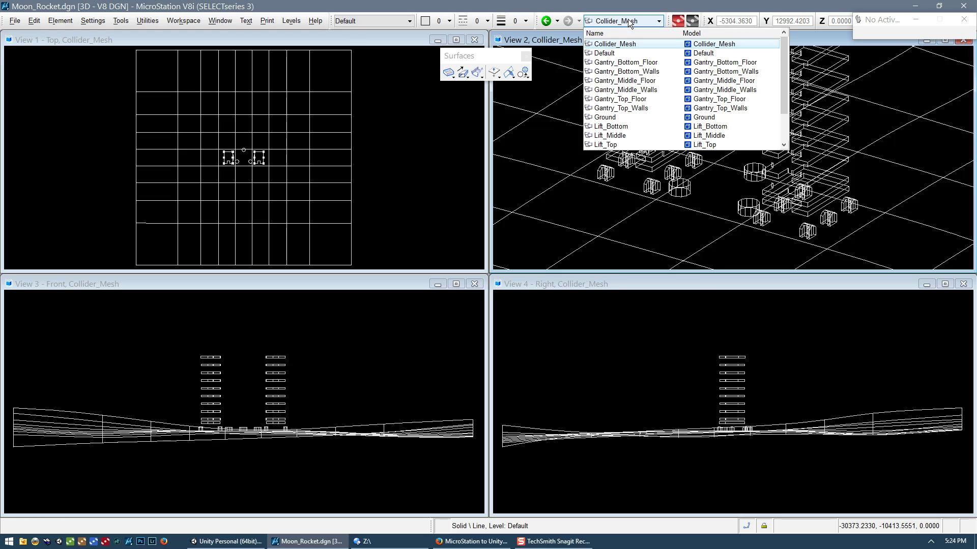
pyautogui.click(609, 54)
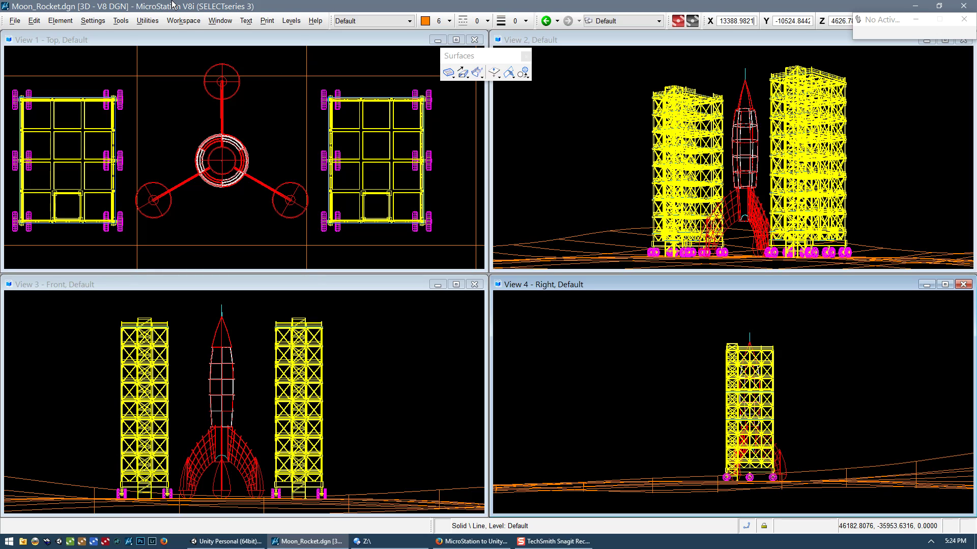
# - Open the recently used campus file _Unity_Collision_Mesh.dgn from the UNI-SA_Mt Gambier Campus project
pyautogui.hotkey('ctrl', 'o')
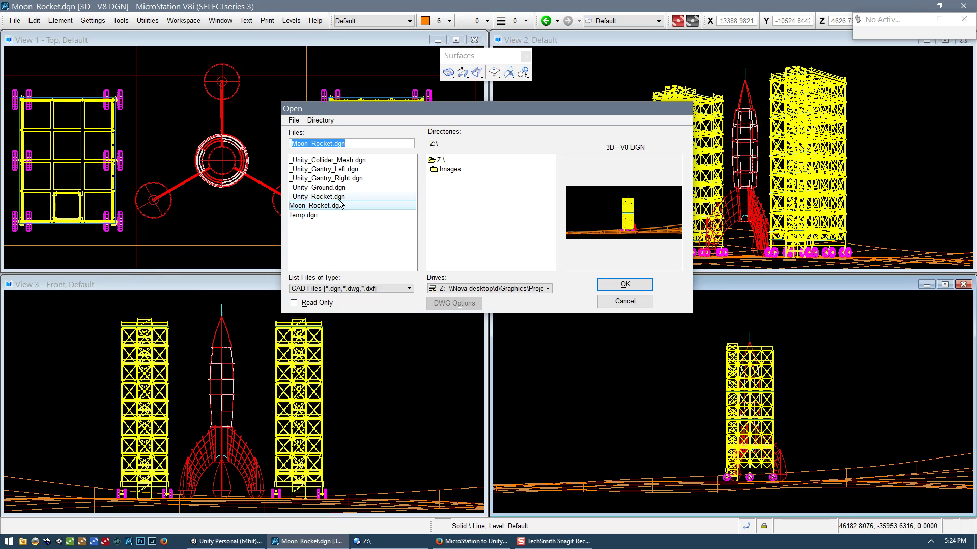
pyautogui.click(294, 123)
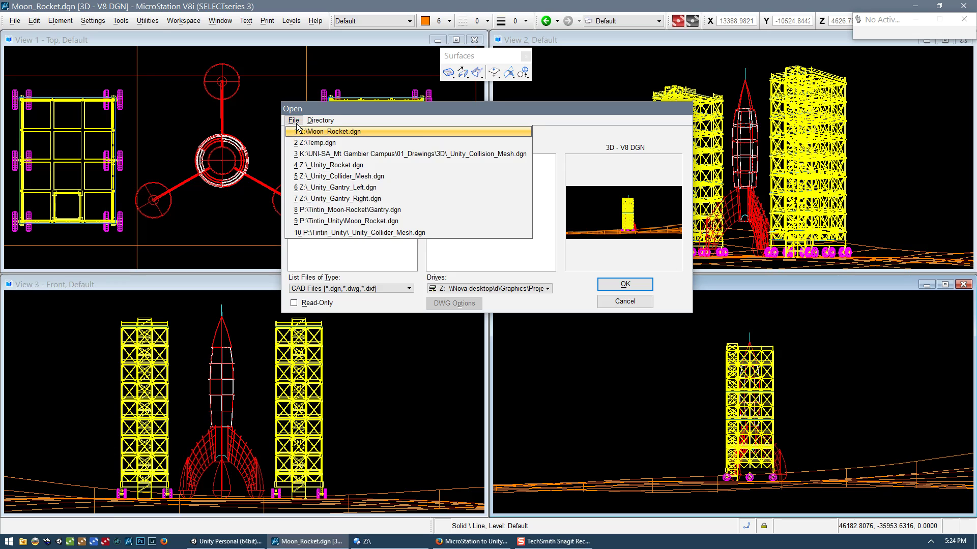
pyautogui.click(356, 151)
pyautogui.doubleClick(358, 160)
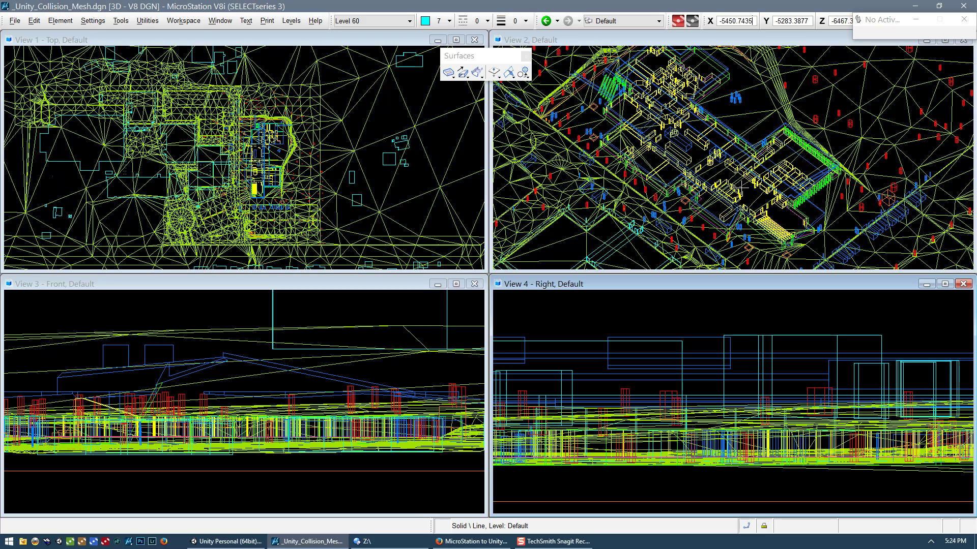
# - Examine the yellow box collision solids for the walls and furniture inside the campus building in View 2
pyautogui.keyDown('shift'); pyautogui.moveTo(742, 188); pyautogui.dragTo(743, 174, button='middle'); pyautogui.keyUp('shift')
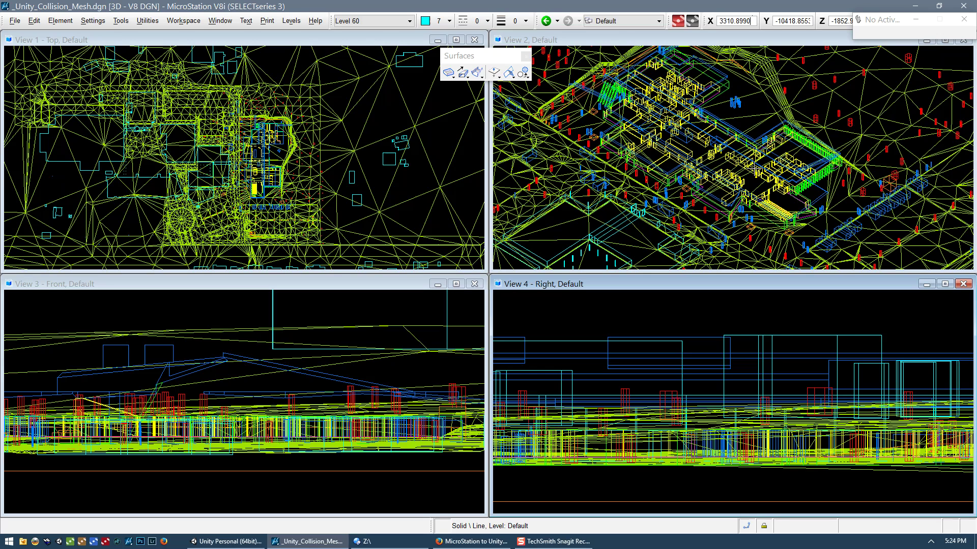
pyautogui.scroll(1, 717, 147)
pyautogui.scroll(1, 745, 172)
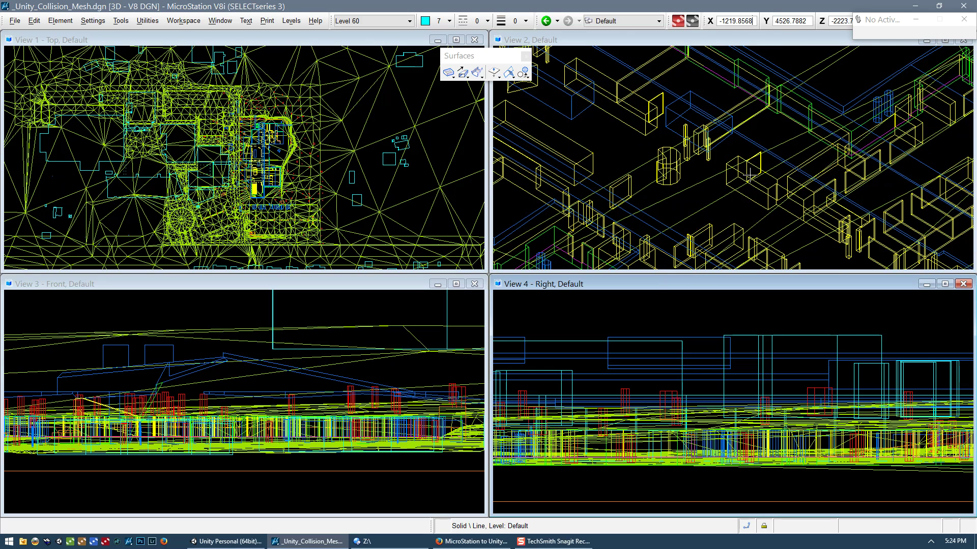
pyautogui.scroll(1, 662, 125)
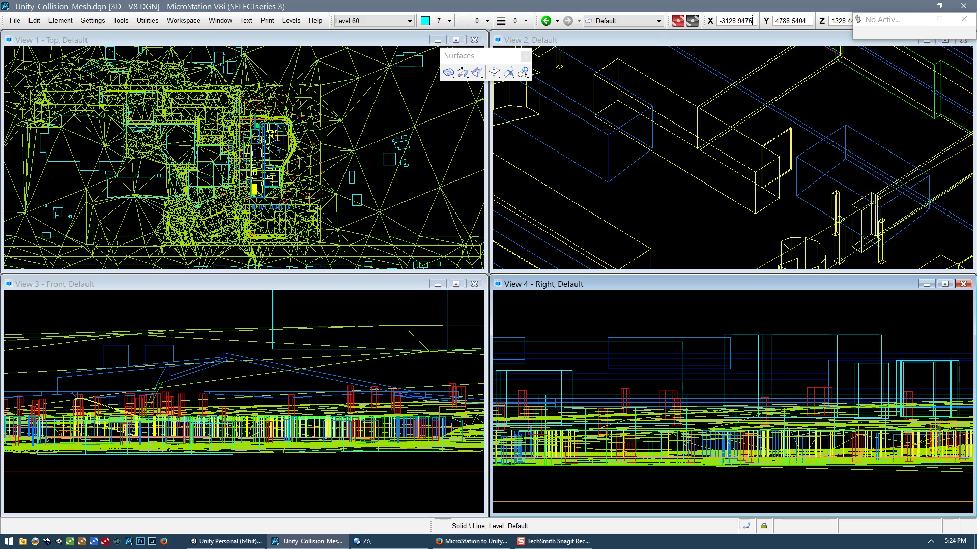
pyautogui.scroll(1, 733, 178)
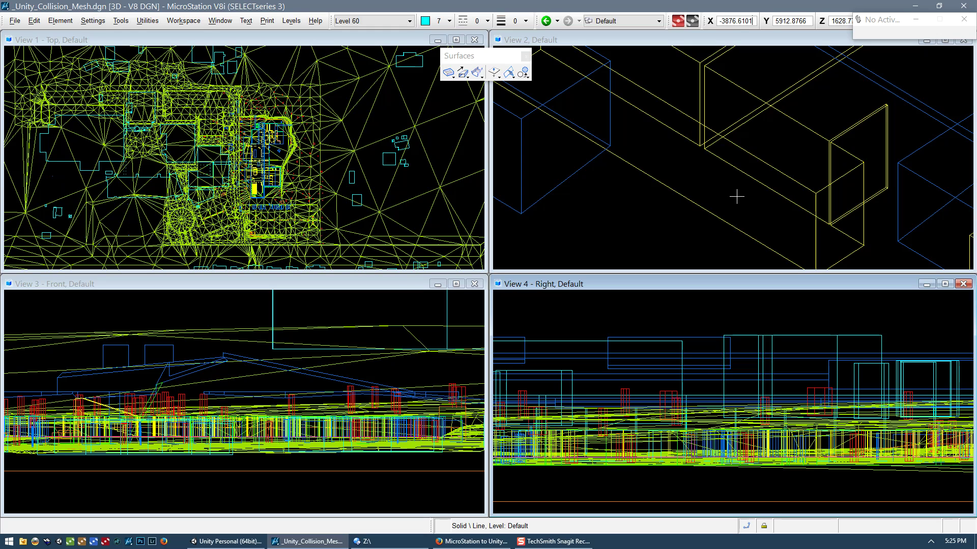
pyautogui.scroll(-1, 736, 201)
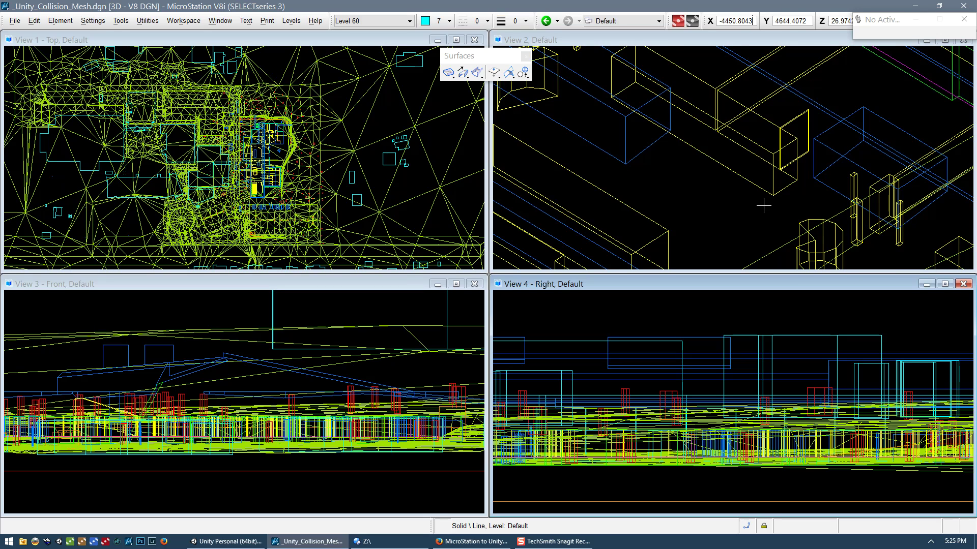
pyautogui.scroll(-1, 736, 198)
pyautogui.scroll(-2, 794, 202)
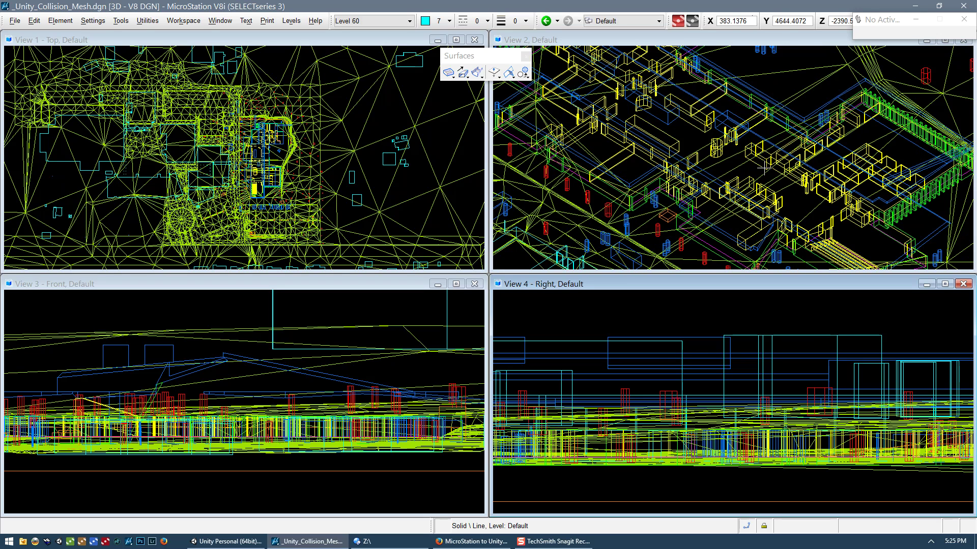
pyautogui.scroll(2, 763, 171)
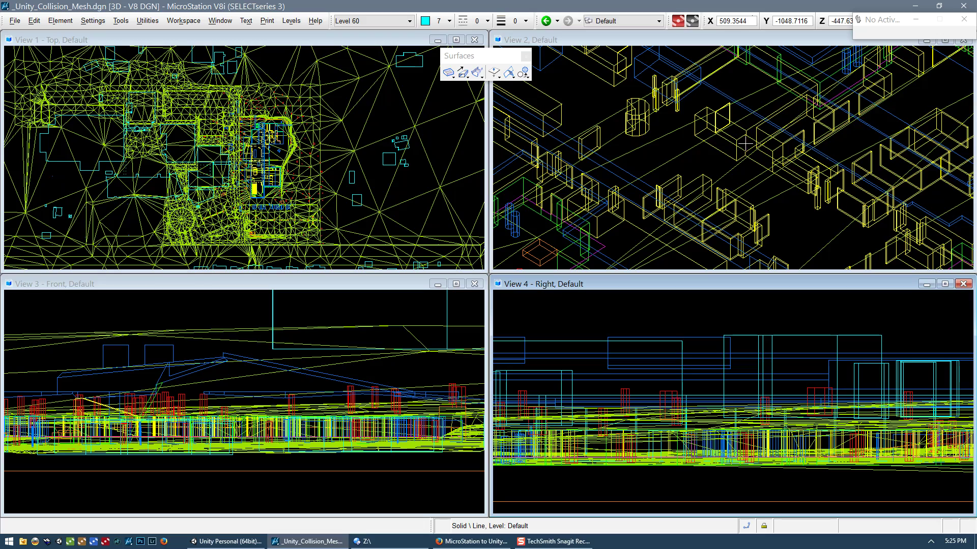
pyautogui.moveTo(769, 173)
pyautogui.keyDown('shift'); pyautogui.mouseDown(button='middle')
pyautogui.moveTo(780, 167)
pyautogui.moveTo(652, 146)
pyautogui.moveTo(723, 155)
pyautogui.moveTo(760, 176)
pyautogui.mouseUp(button='middle'); pyautogui.keyUp('shift')
pyautogui.scroll(3, 822, 194)
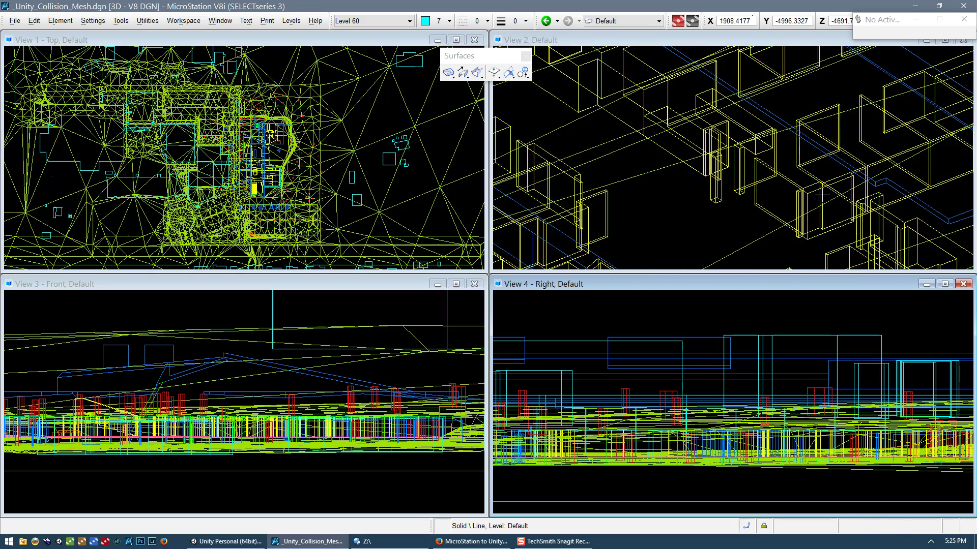
pyautogui.scroll(5, 755, 166)
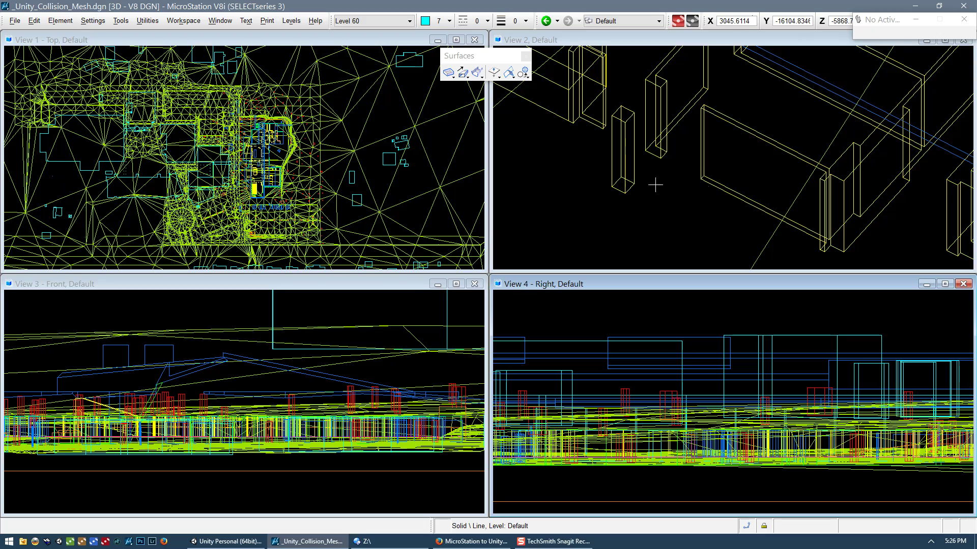
# - Examine the collision solids outside the building, including the blue boxes along the long strip and the red and blue posts
pyautogui.scroll(-3, 700, 187)
pyautogui.scroll(-2, 767, 188)
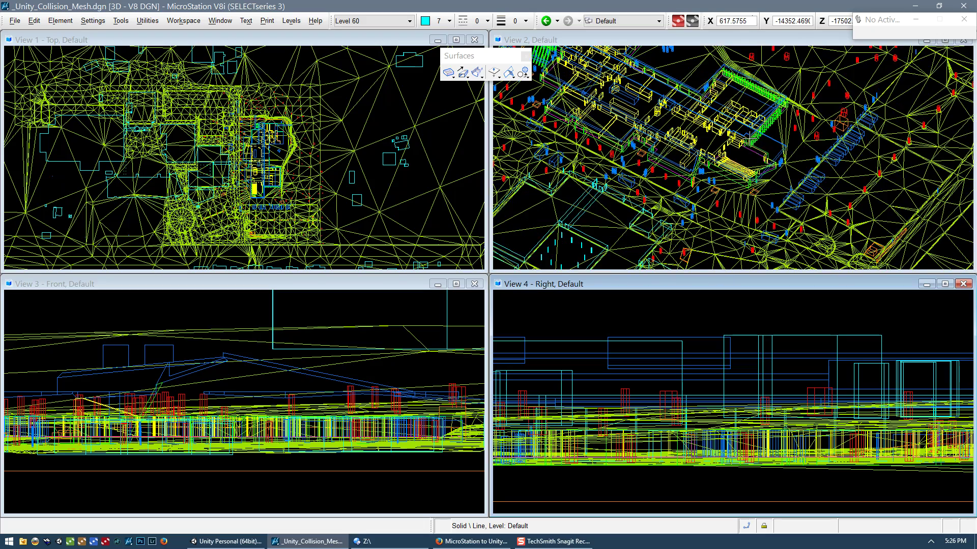
pyautogui.scroll(2, 750, 147)
pyautogui.keyDown('shift'); pyautogui.moveTo(797, 175); pyautogui.dragTo(755, 179, button='middle'); pyautogui.keyUp('shift')
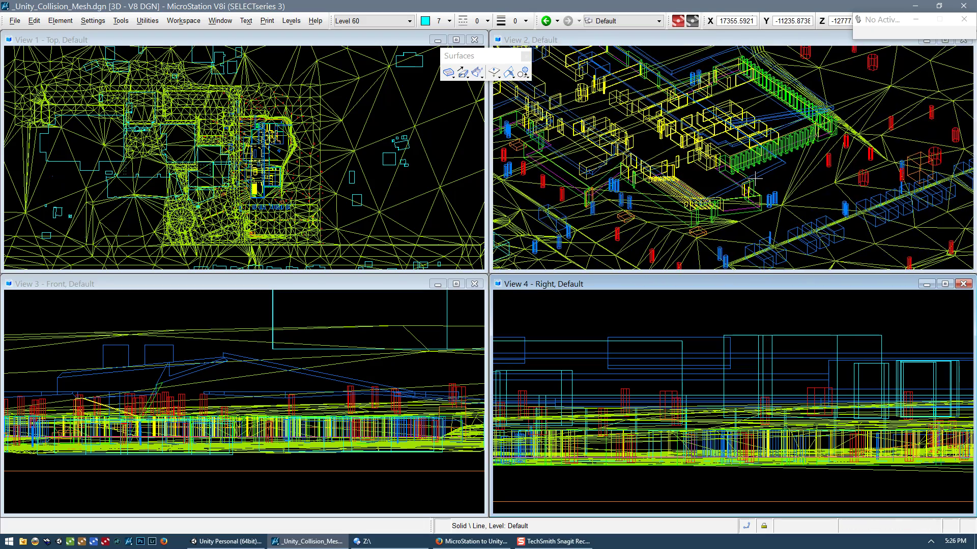
pyautogui.scroll(-2, 724, 183)
pyautogui.scroll(2, 760, 154)
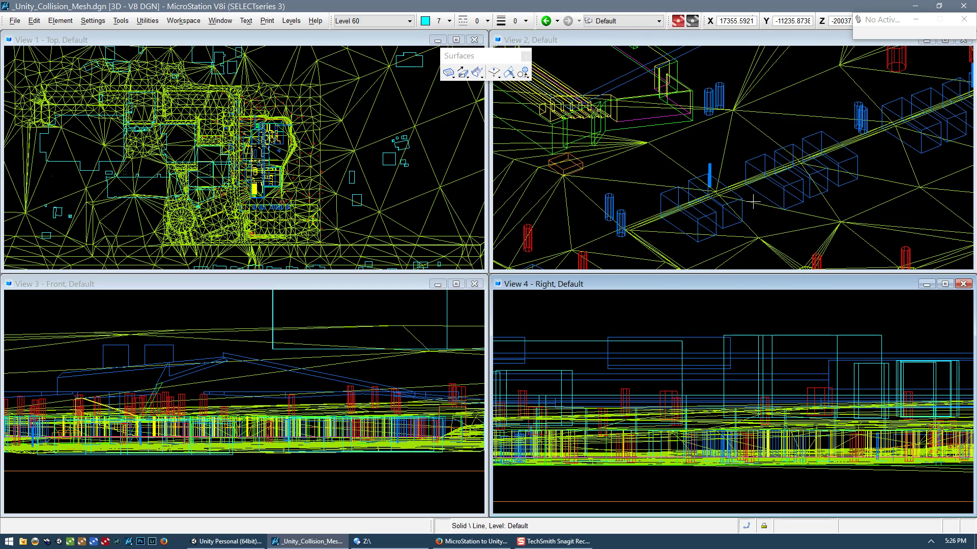
pyautogui.scroll(3, 714, 209)
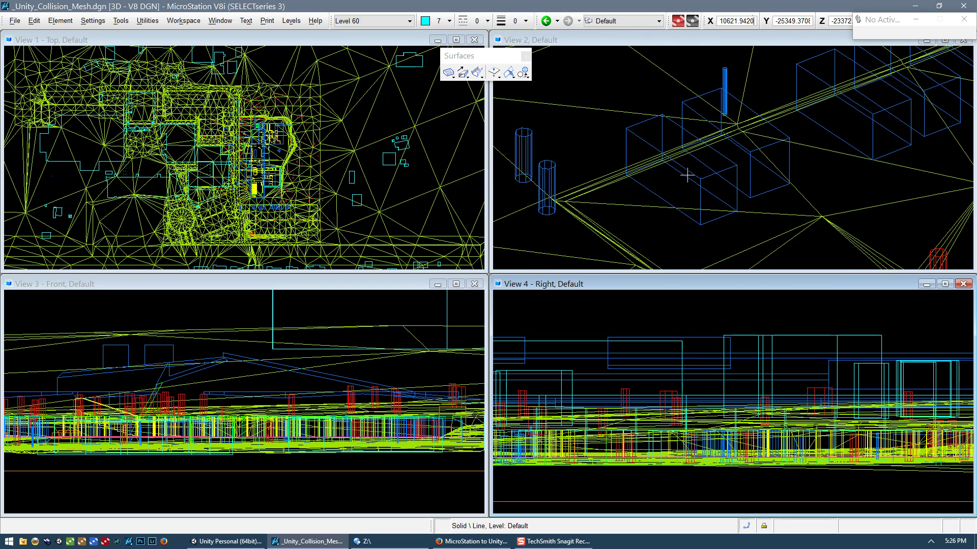
pyautogui.scroll(2, 689, 170)
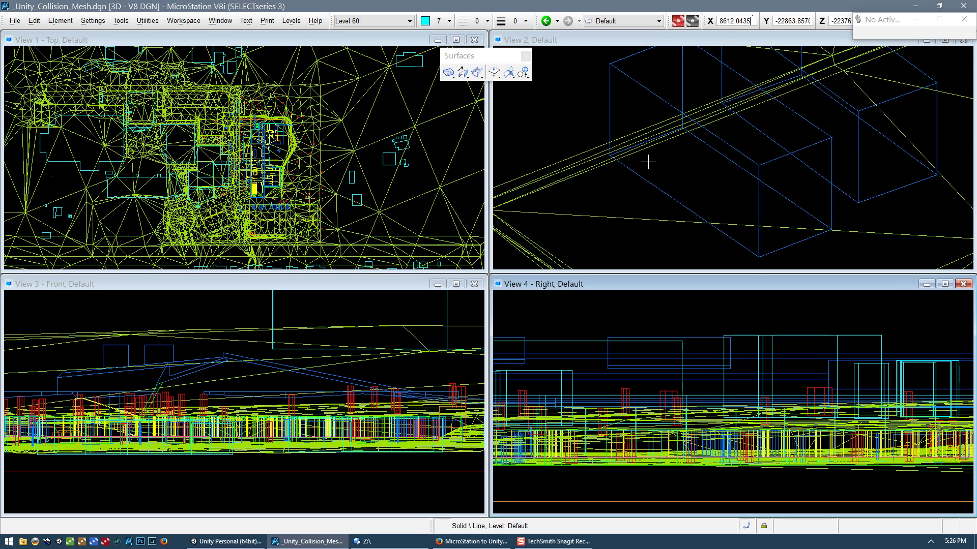
pyautogui.scroll(-2, 648, 163)
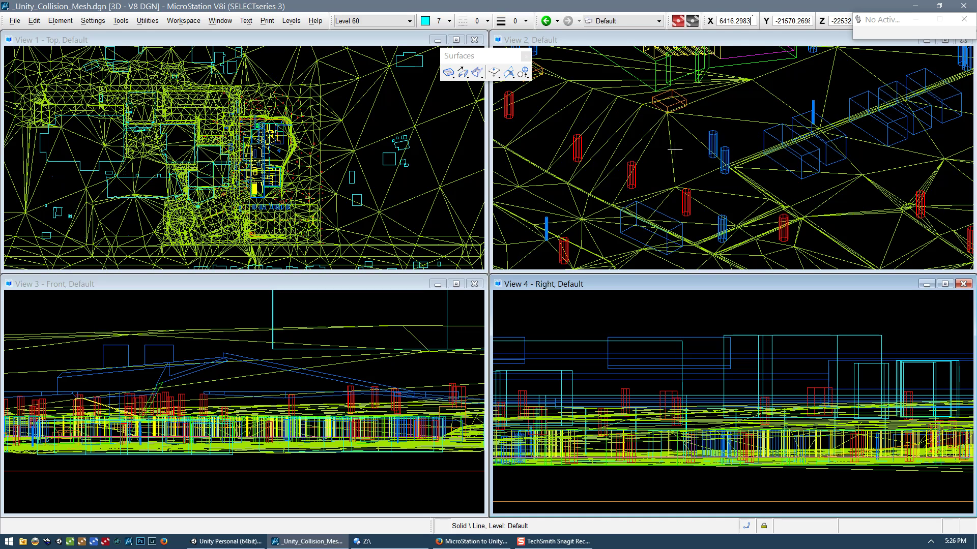
pyautogui.scroll(1, 705, 165)
pyautogui.scroll(1, 715, 141)
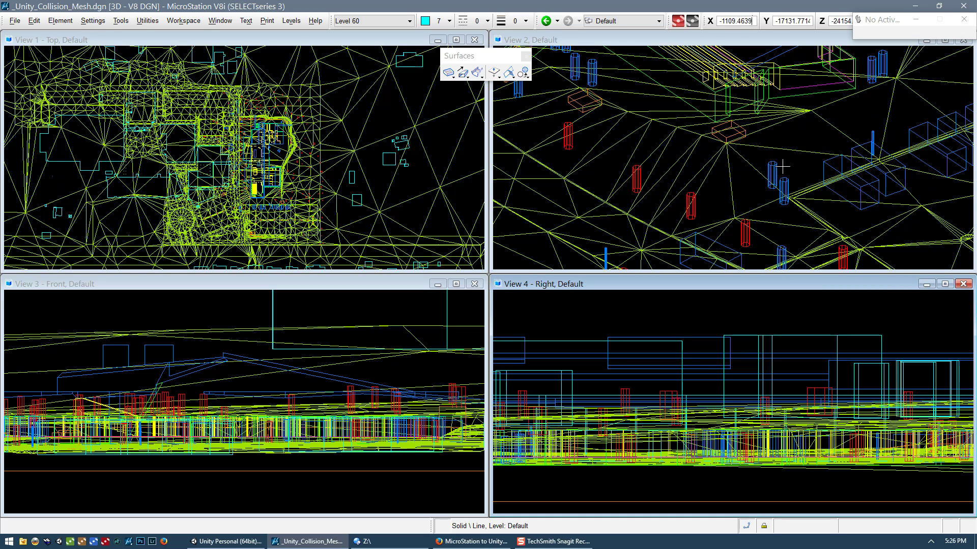
# - Examine the collision posts outside the building and the simplified cyan blocks of the surrounding houses in View 2
pyautogui.scroll(1, 764, 174)
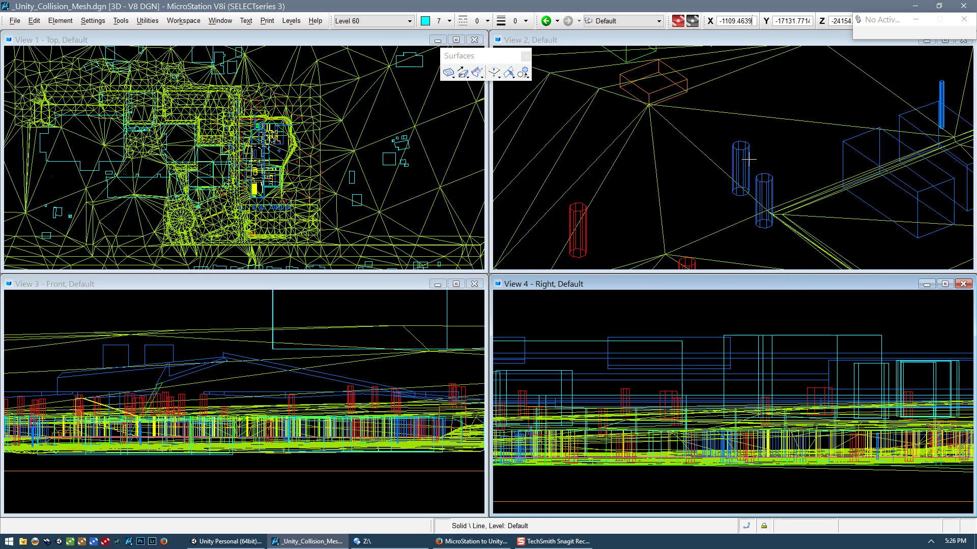
pyautogui.scroll(-1, 679, 178)
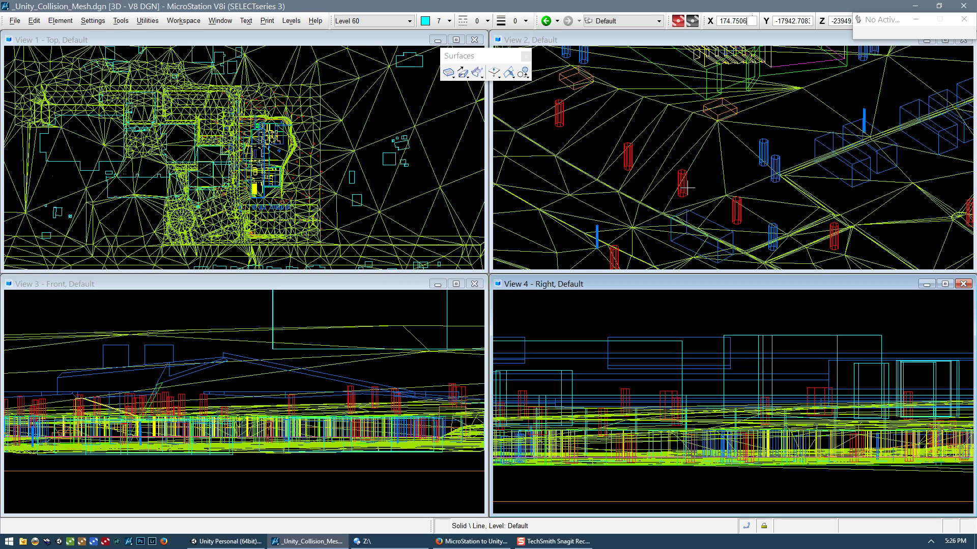
pyautogui.scroll(-1, 684, 185)
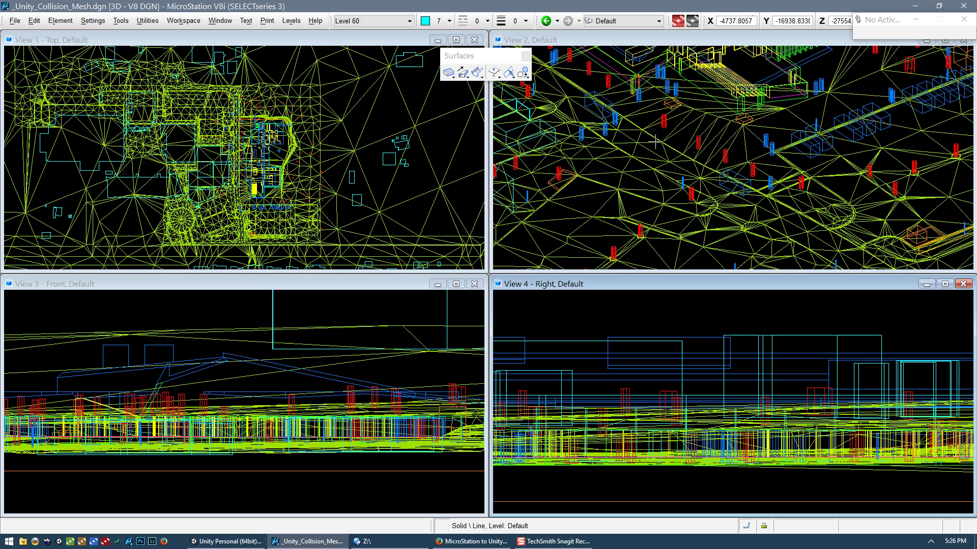
pyautogui.scroll(-1, 661, 119)
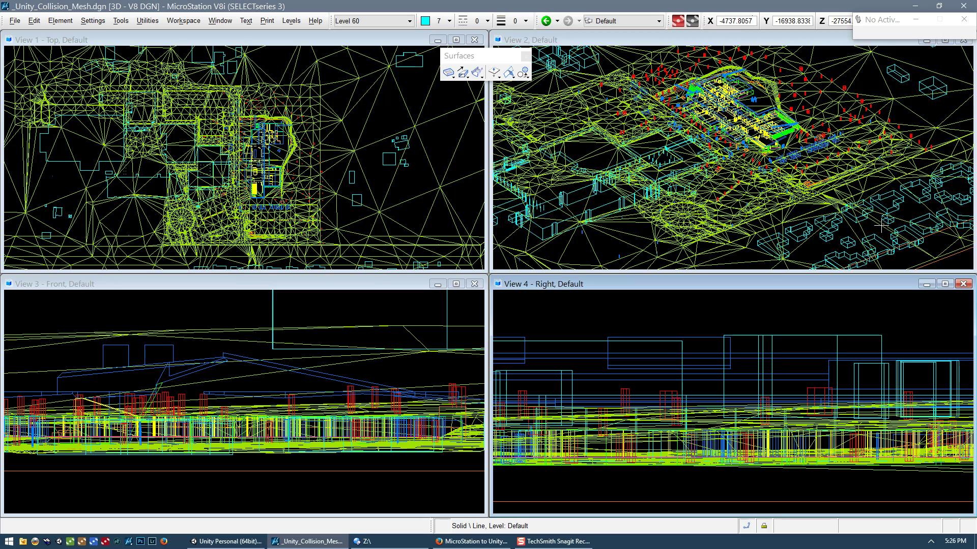
pyautogui.scroll(2, 879, 208)
pyautogui.scroll(-1, 657, 146)
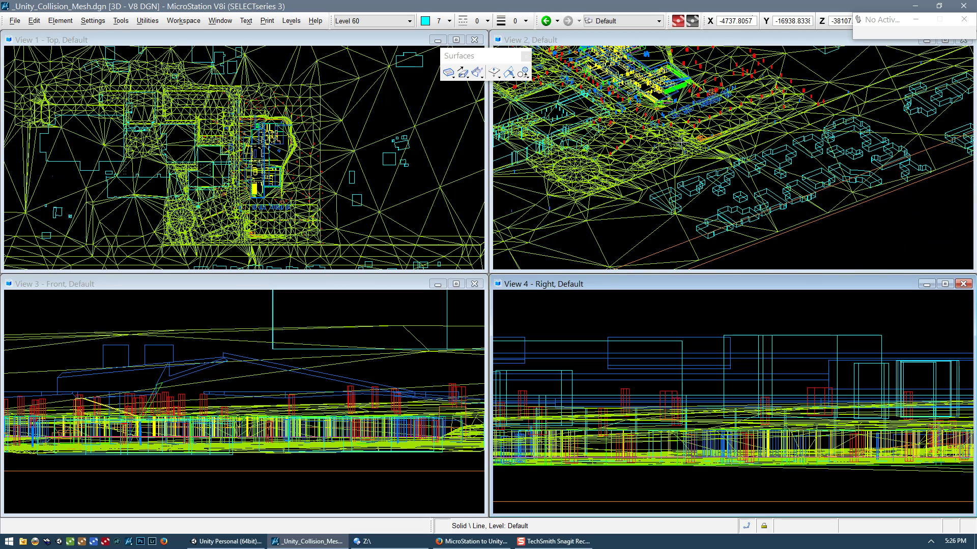
pyautogui.scroll(2, 723, 159)
pyautogui.scroll(2, 722, 169)
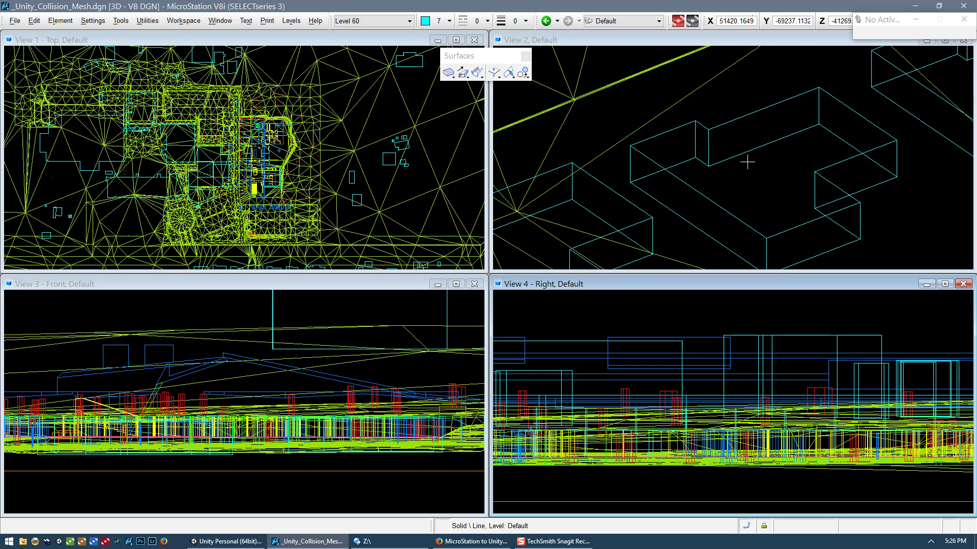
pyautogui.scroll(-6, 647, 132)
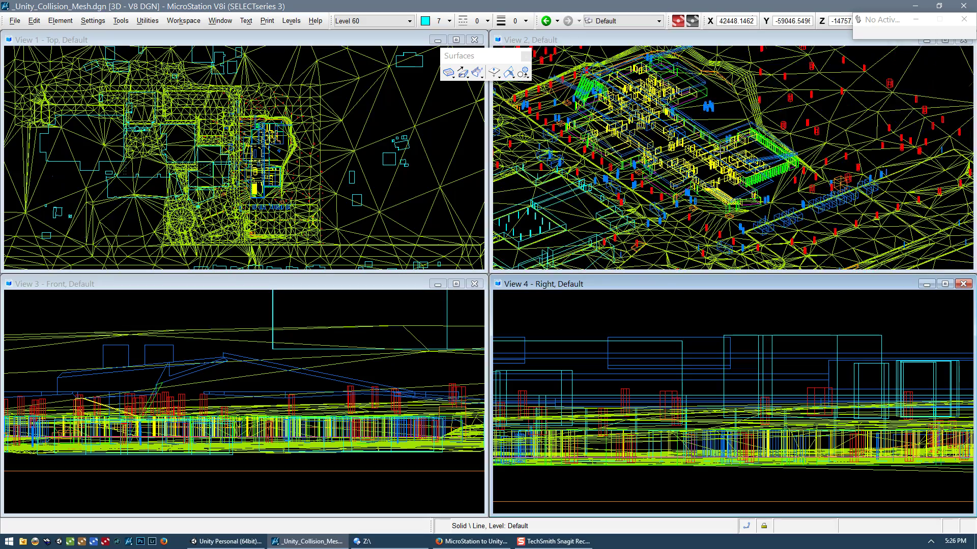
# - Examine the yellow interior wall solids, door openings and green column rows of the campus building in View 2
pyautogui.scroll(2, 787, 156)
pyautogui.keyDown('shift'); pyautogui.moveTo(832, 164); pyautogui.dragTo(736, 188, button='middle'); pyautogui.keyUp('shift')
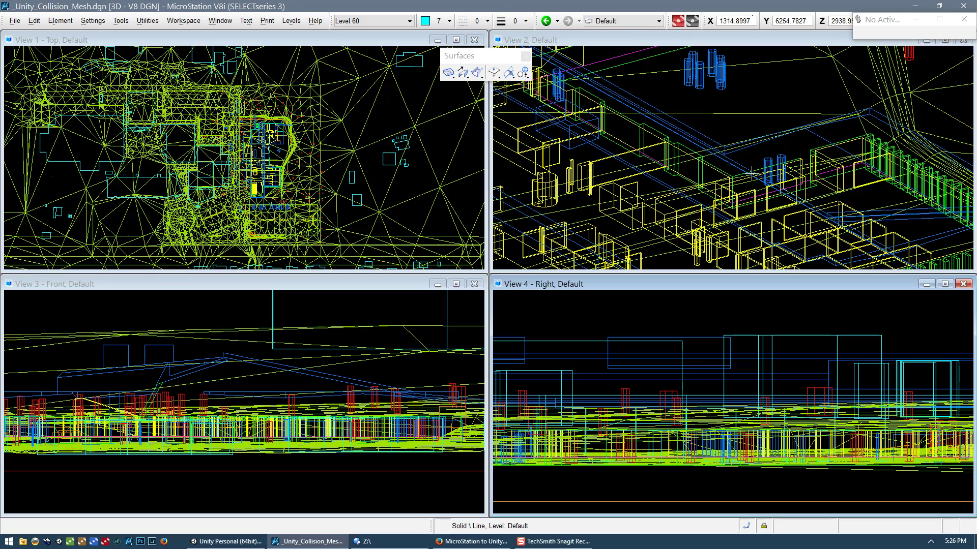
pyautogui.scroll(-2, 722, 158)
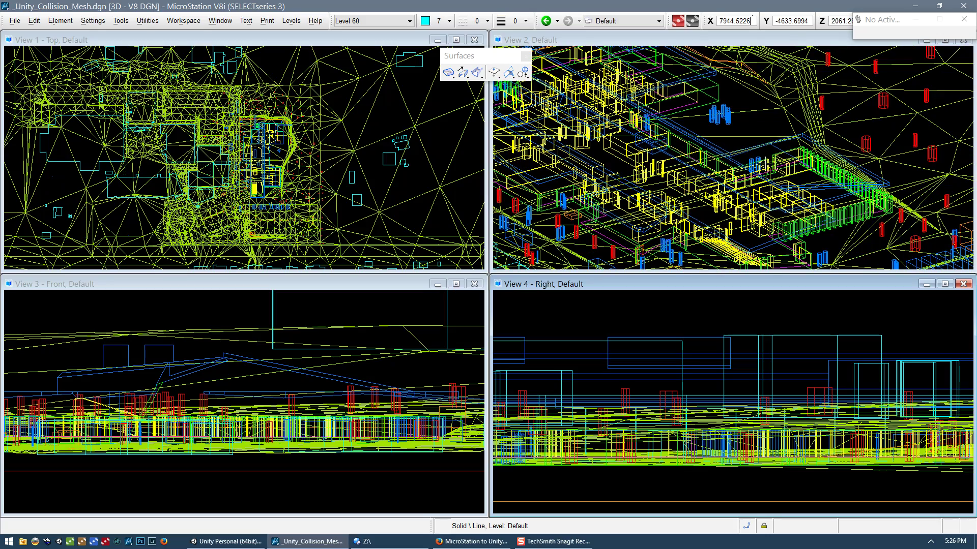
pyautogui.scroll(-2, 763, 160)
pyautogui.scroll(3, 725, 181)
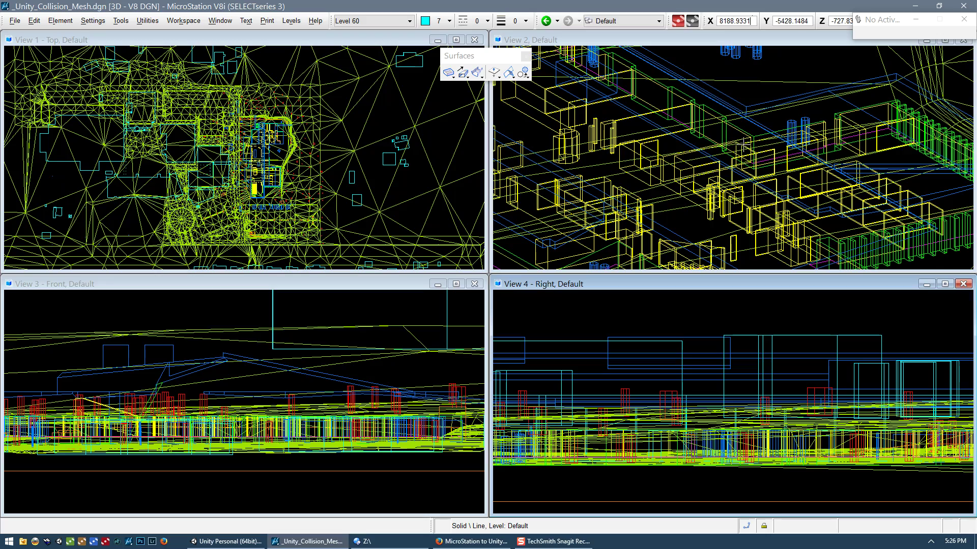
pyautogui.keyDown('shift'); pyautogui.moveTo(846, 140); pyautogui.dragTo(709, 124, button='middle'); pyautogui.keyUp('shift')
pyautogui.scroll(-3, 711, 127)
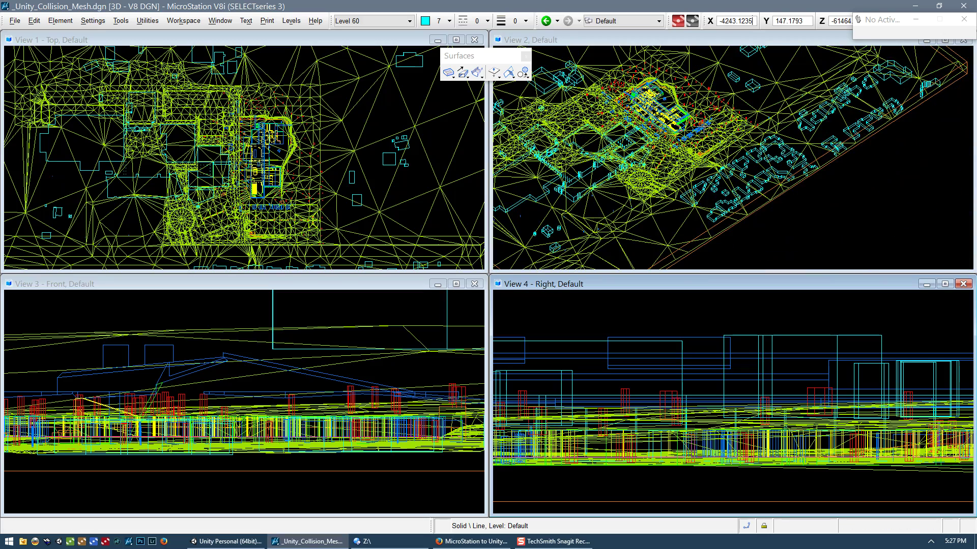
pyautogui.scroll(6, 681, 112)
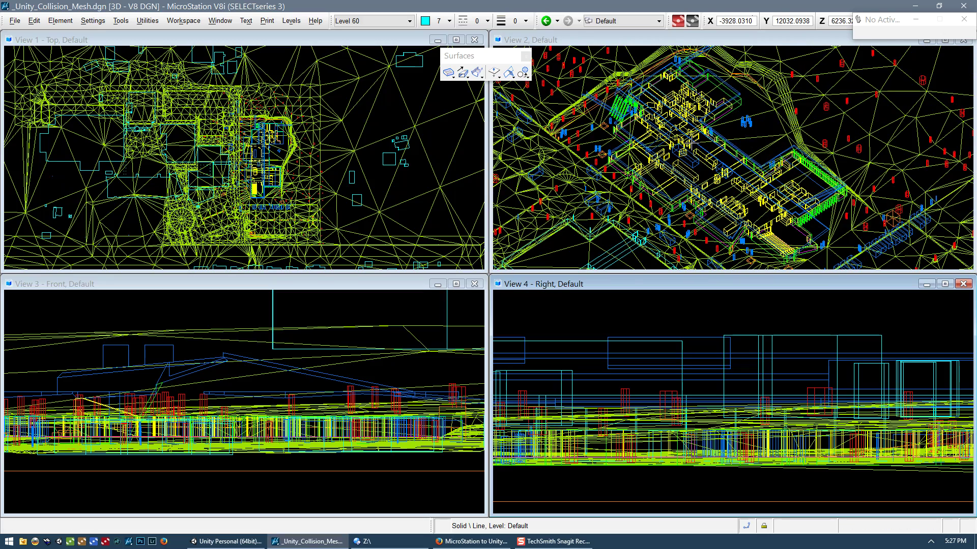
pyautogui.scroll(1, 692, 138)
pyautogui.scroll(1, 693, 129)
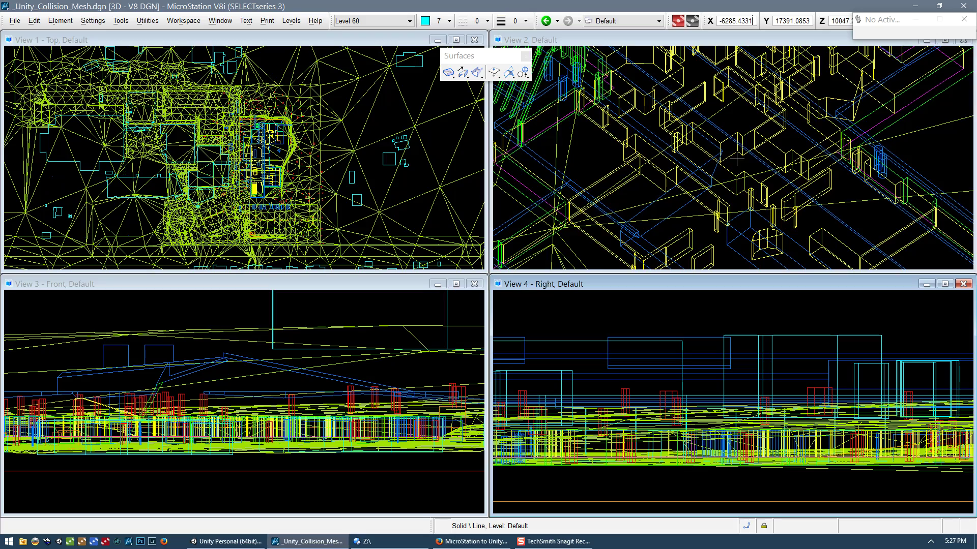
pyautogui.scroll(1, 737, 159)
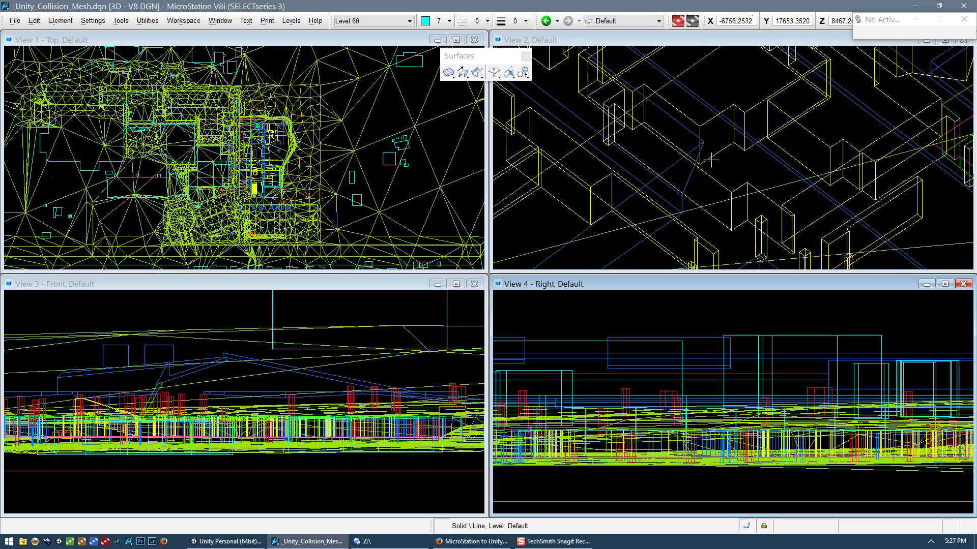
pyautogui.keyDown('shift'); pyautogui.moveTo(714, 156); pyautogui.dragTo(696, 147, button='middle'); pyautogui.keyUp('shift')
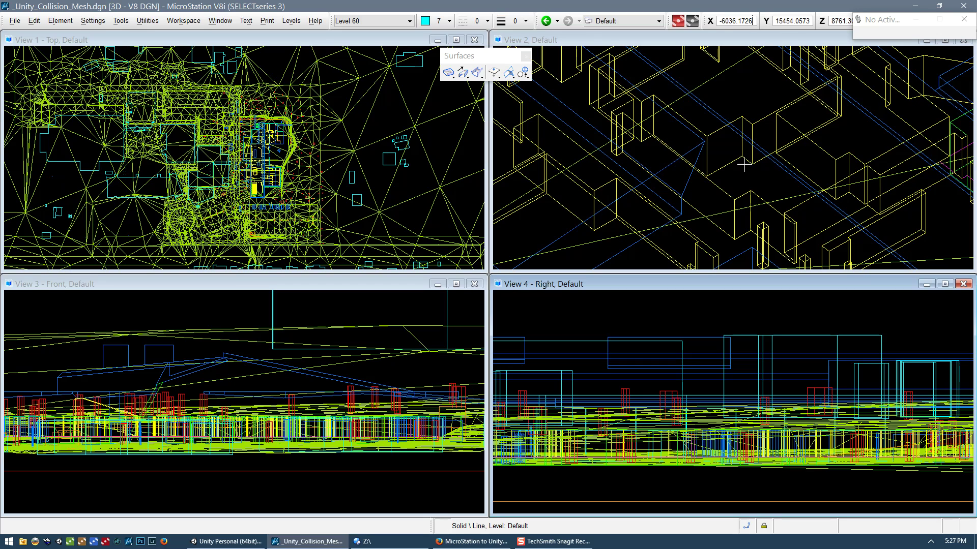
pyautogui.scroll(-3, 747, 169)
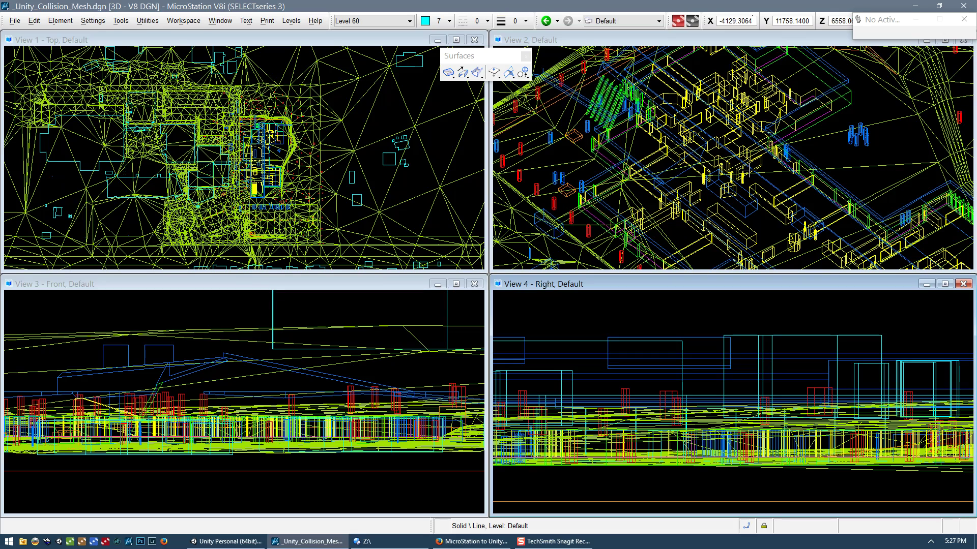
pyautogui.scroll(-4, 718, 153)
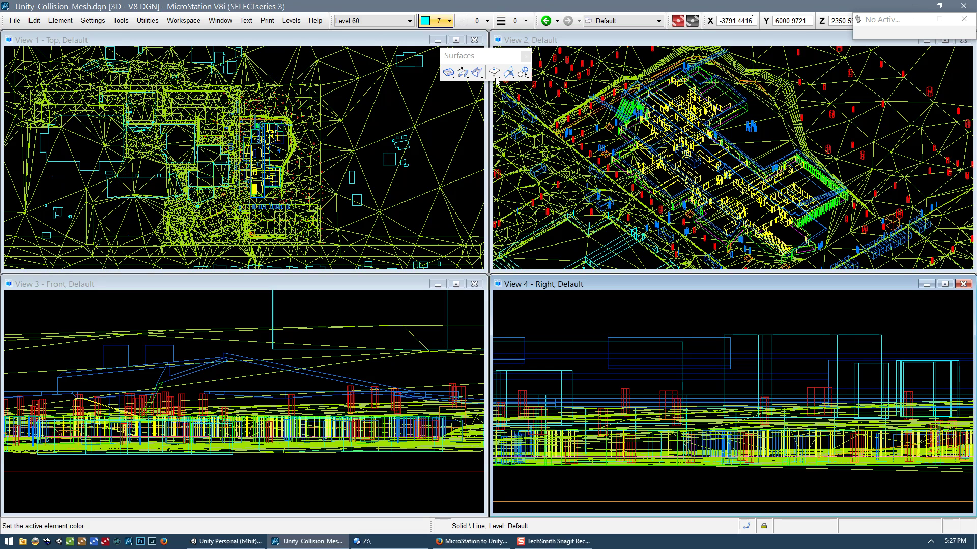
# - Reopen the recently used file Moon_Rocket.dgn and switch to its Collider_Mesh model
pyautogui.hotkey('alt', 'f')
pyautogui.press('2')
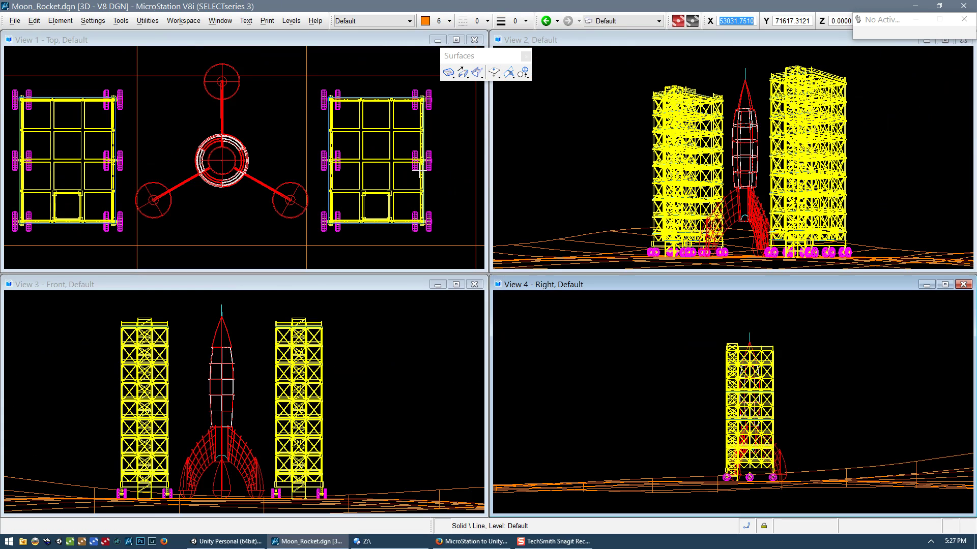
pyautogui.click(637, 26)
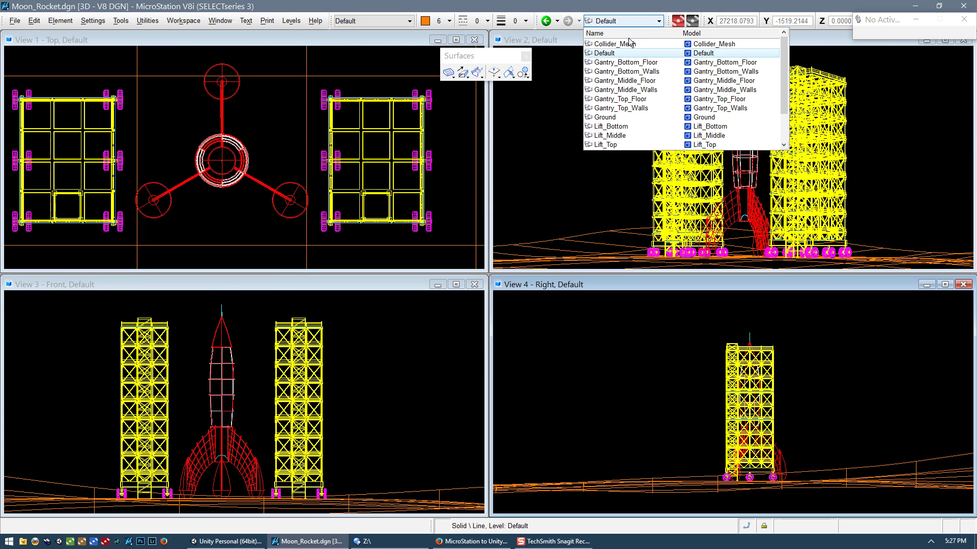
pyautogui.click(633, 45)
# - Examine the stacked floor slabs and small posts of the simplified gantries in View 2
pyautogui.scroll(2, 738, 191)
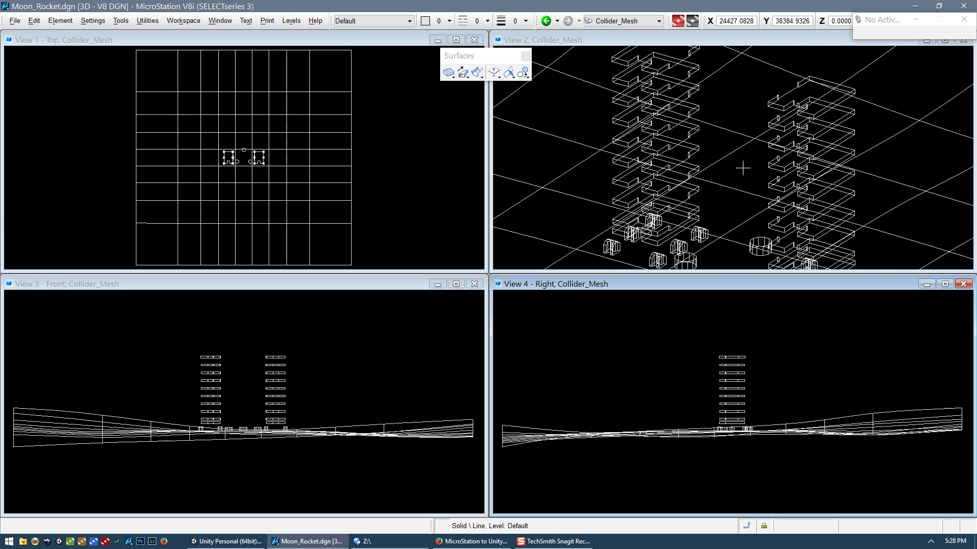
pyautogui.scroll(-3, 743, 168)
pyautogui.scroll(5, 733, 122)
pyautogui.scroll(3, 723, 156)
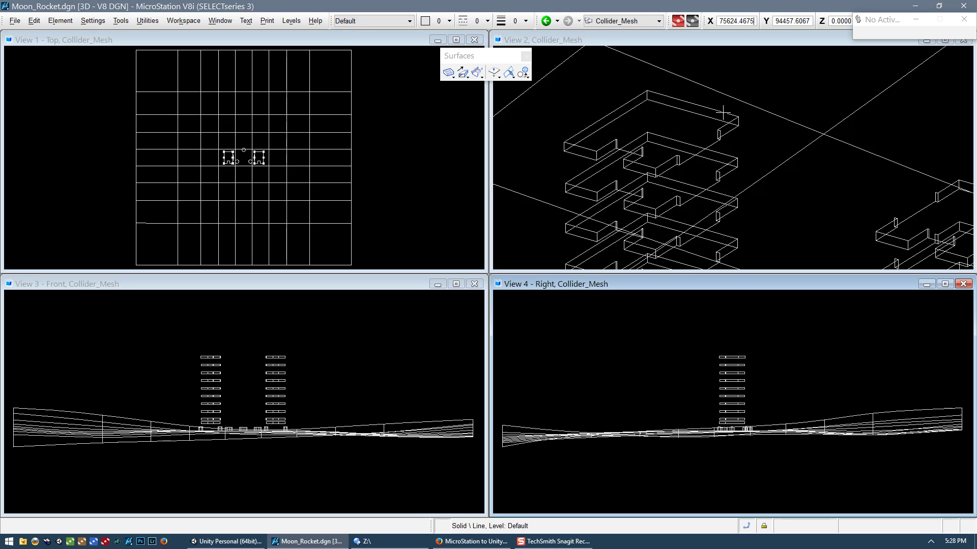
pyautogui.click(699, 105)
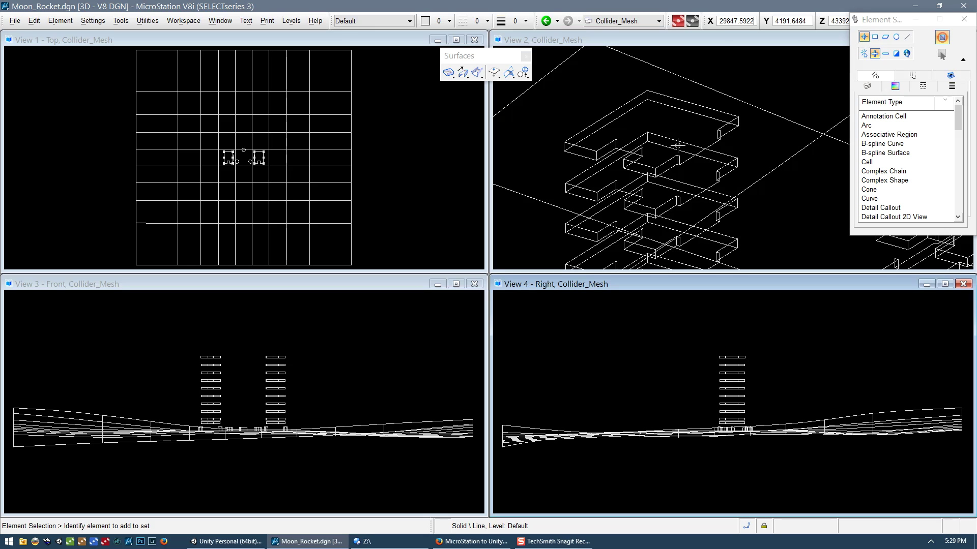
pyautogui.scroll(-3, 742, 179)
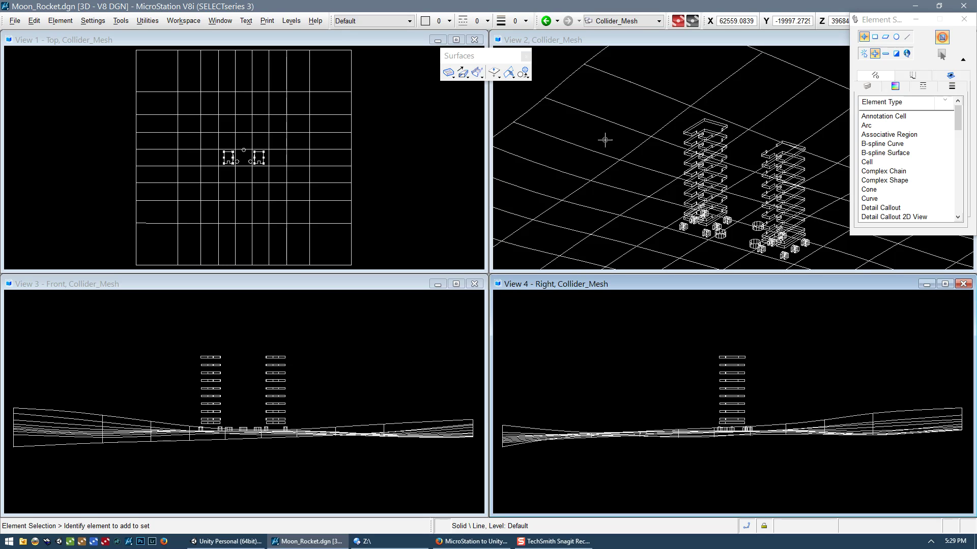
# - Compare the detailed gantries and rocket in the Default model with the simplified shapes in the Collider_Mesh model
pyautogui.click(618, 21)
pyautogui.click(622, 53)
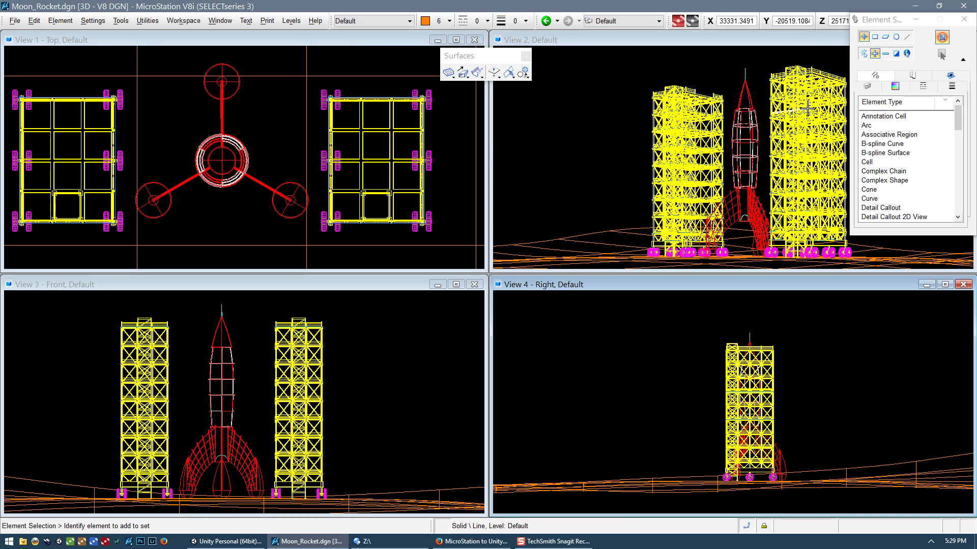
pyautogui.doubleClick(749, 96)
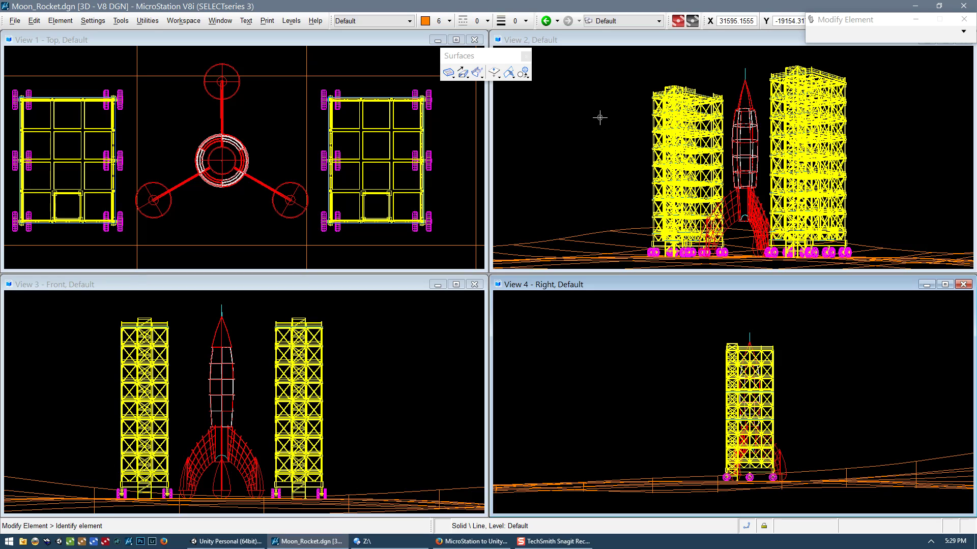
pyautogui.click(618, 21)
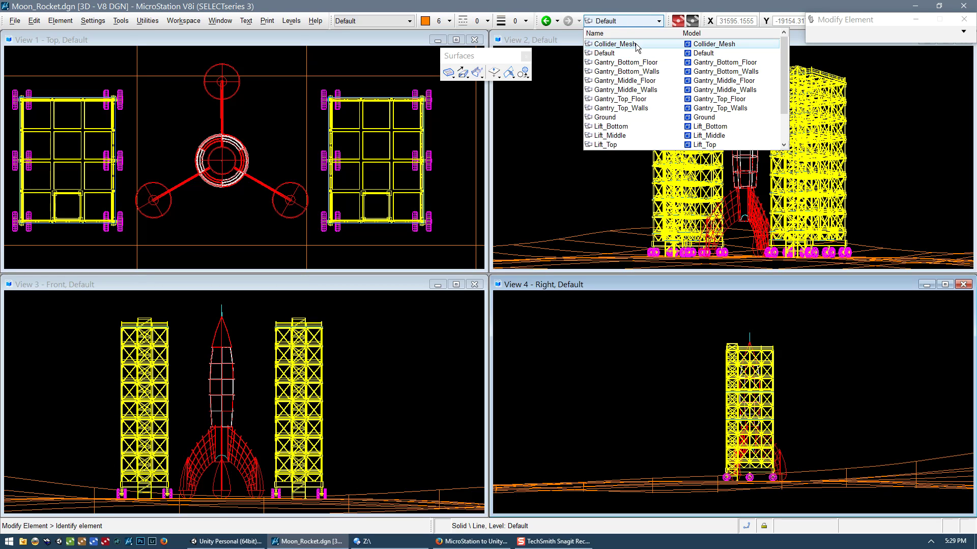
pyautogui.click(628, 44)
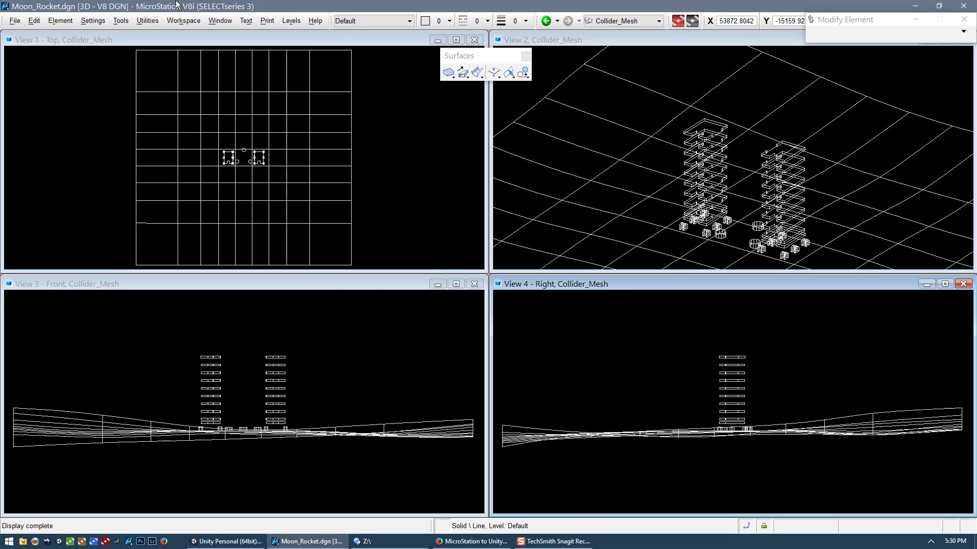
# - Preview the _Unity_ collider mesh, gantry and ground files in the project folder, and open _Unity_Rocket.dgn
pyautogui.hotkey('ctrl', 'o')
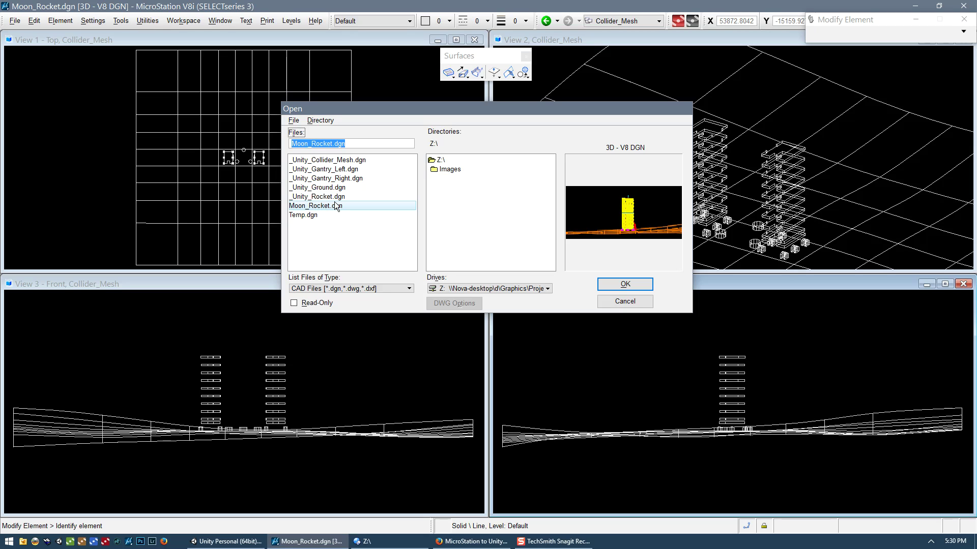
pyautogui.click(331, 161)
pyautogui.click(343, 170)
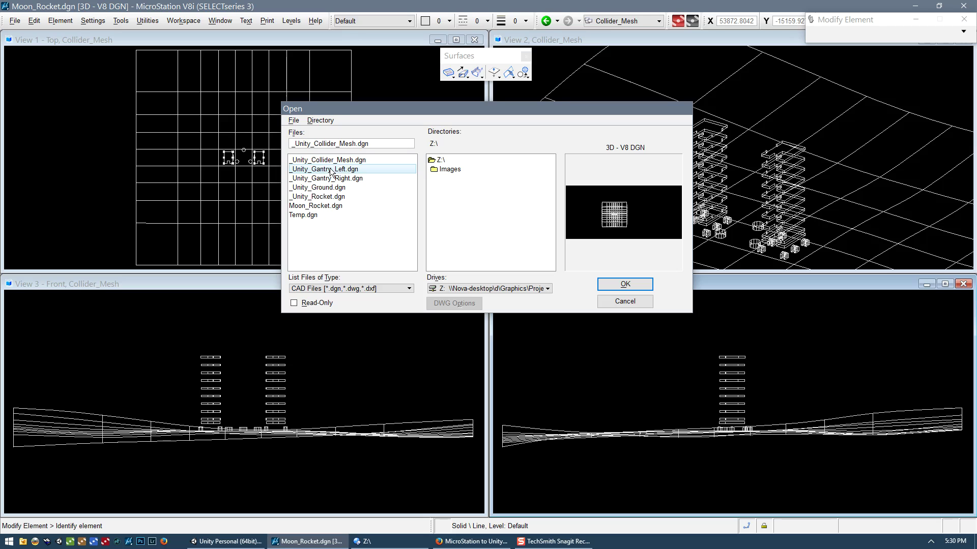
pyautogui.click(340, 179)
pyautogui.click(331, 188)
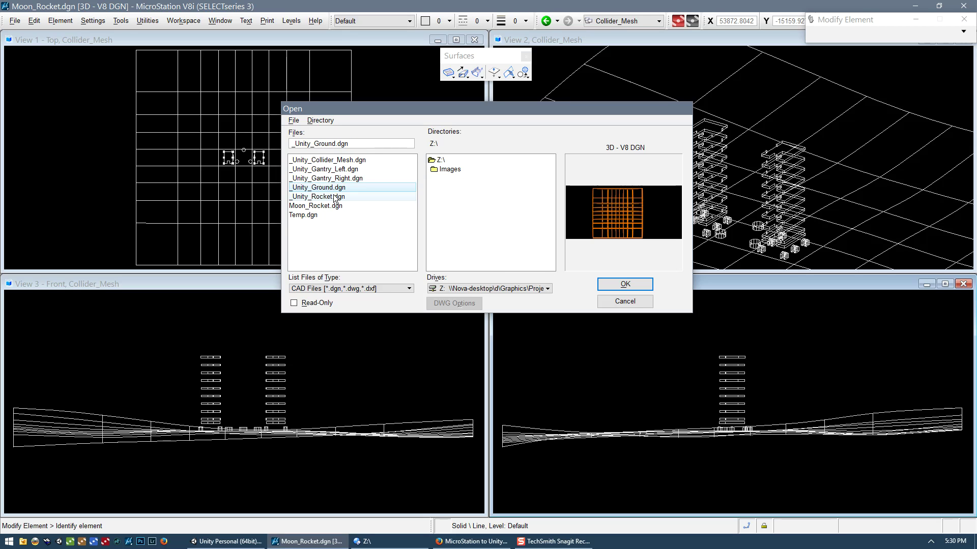
pyautogui.click(335, 198)
pyautogui.doubleClick(335, 197)
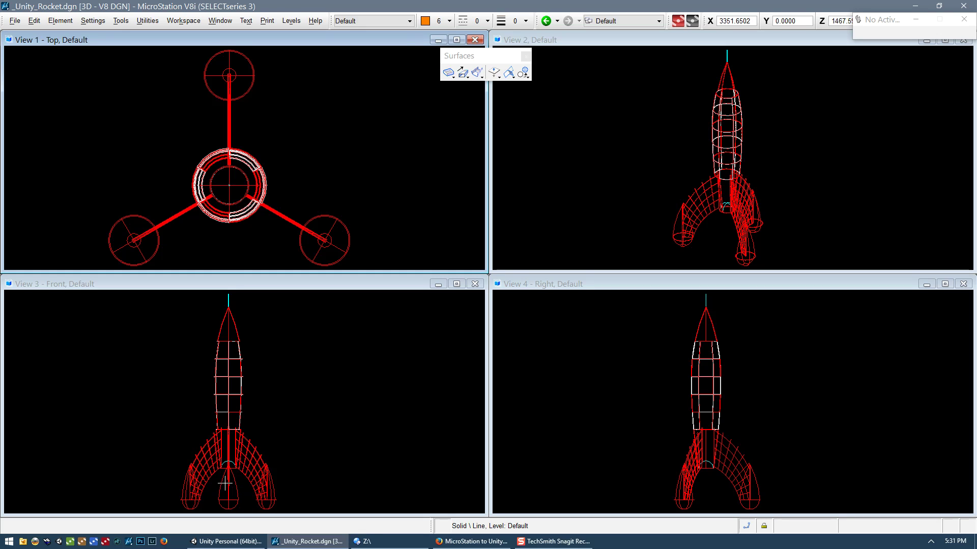
# - Check the rocket's base centre against the global origin in the Top and Front views with a temporary SmartLine, and cancel the line
pyautogui.scroll(-3, 356, 162)
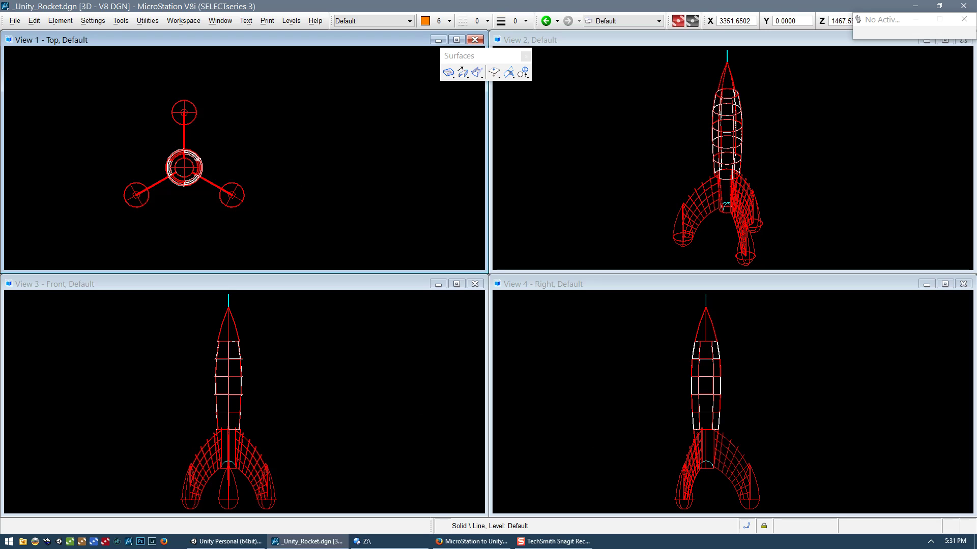
pyautogui.press('F9')
pyautogui.click(727, 247)
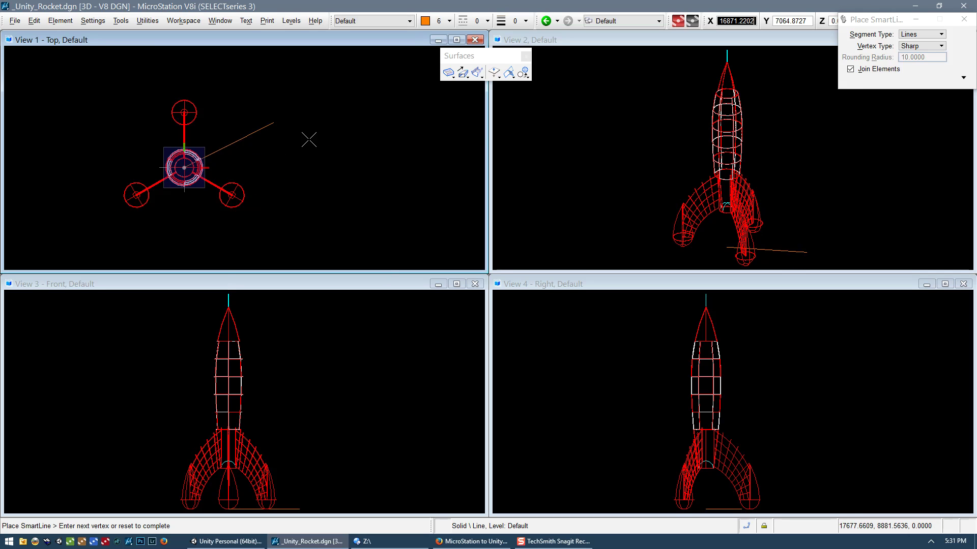
pyautogui.scroll(-2, 277, 181)
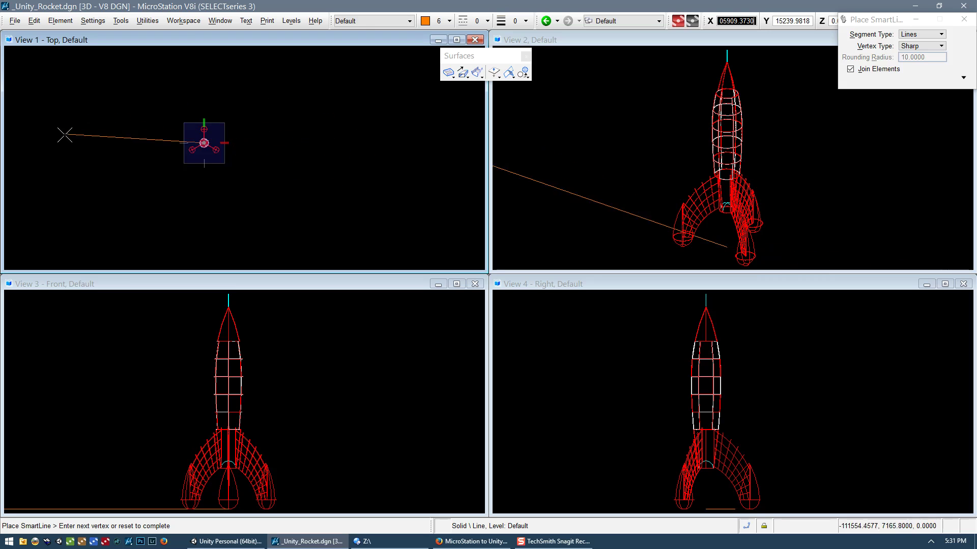
pyautogui.scroll(-2, 284, 451)
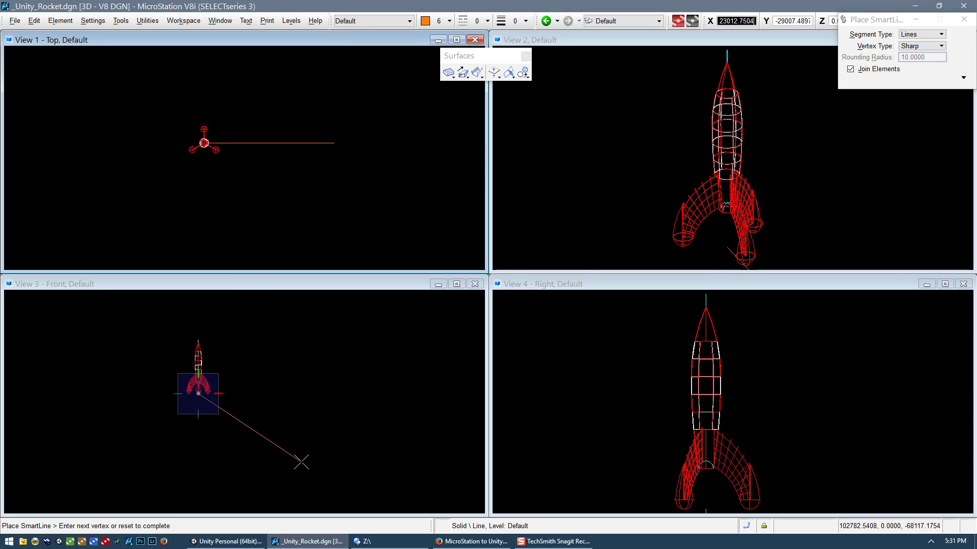
pyautogui.press('Escape')
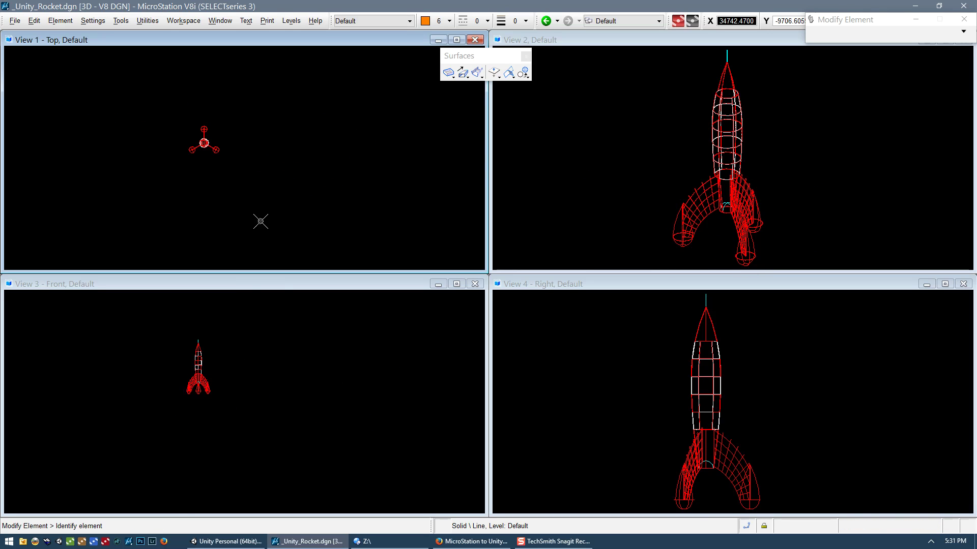
pyautogui.scroll(2, 224, 159)
pyautogui.scroll(2, 124, 151)
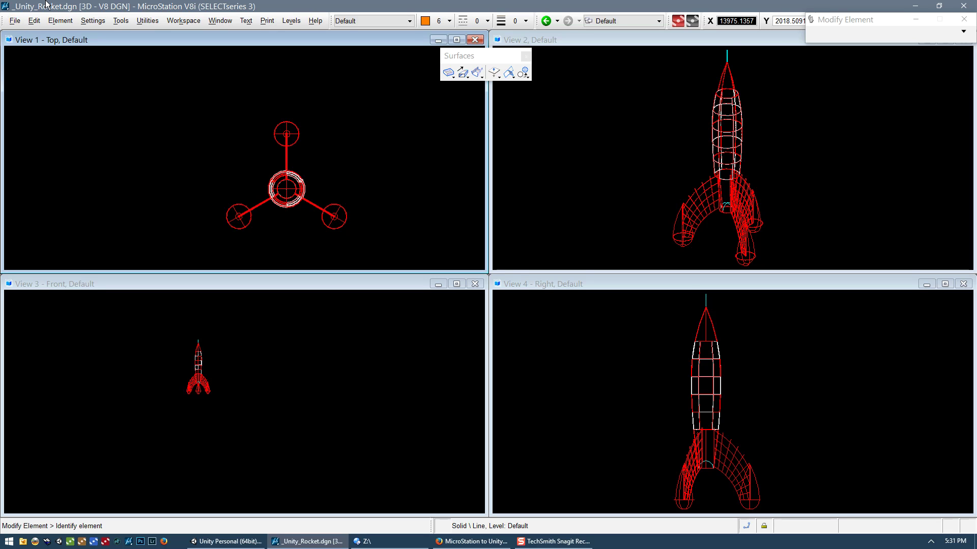
# - Review the _Unity_ design files available in the Z:\ project folder without opening another file
pyautogui.hotkey('ctrl', 'o')
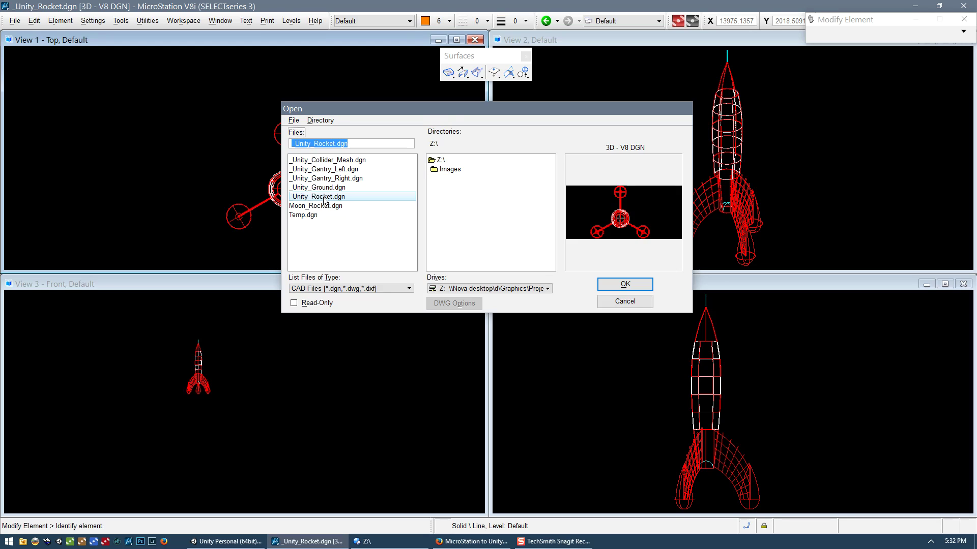
pyautogui.click(625, 301)
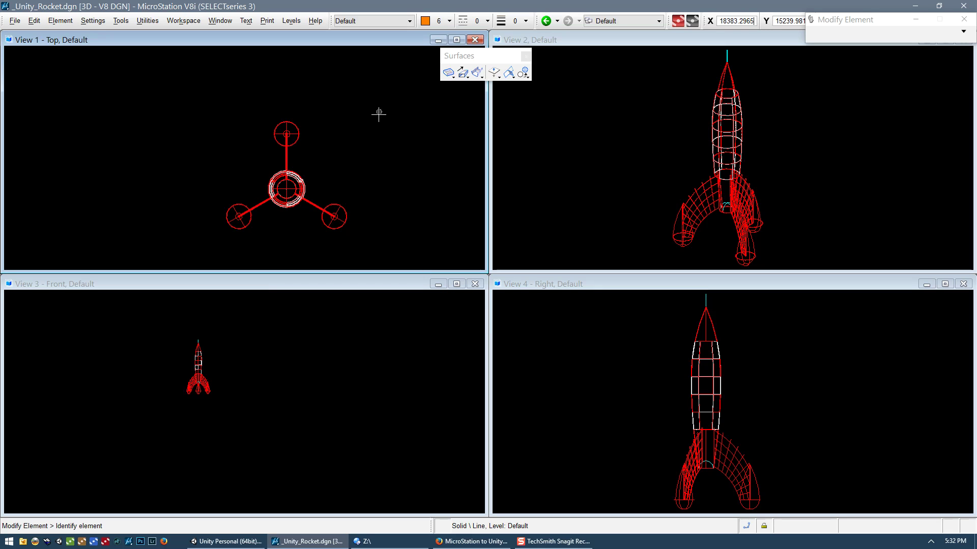
# - Set up an FBX export of the rocket with a stroke tolerance of 0.005 m and Invert Y and Z enabled
pyautogui.click(21, 22)
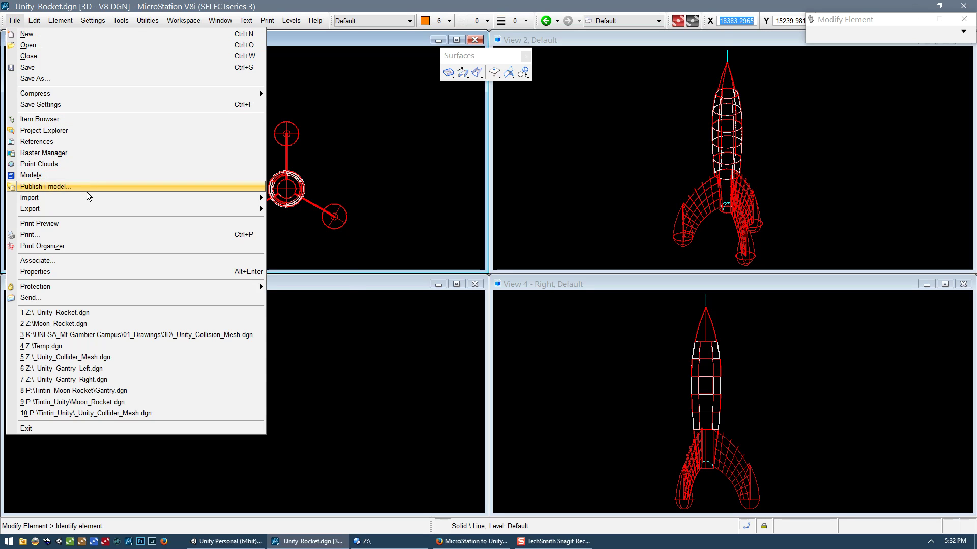
pyautogui.moveTo(151, 209)
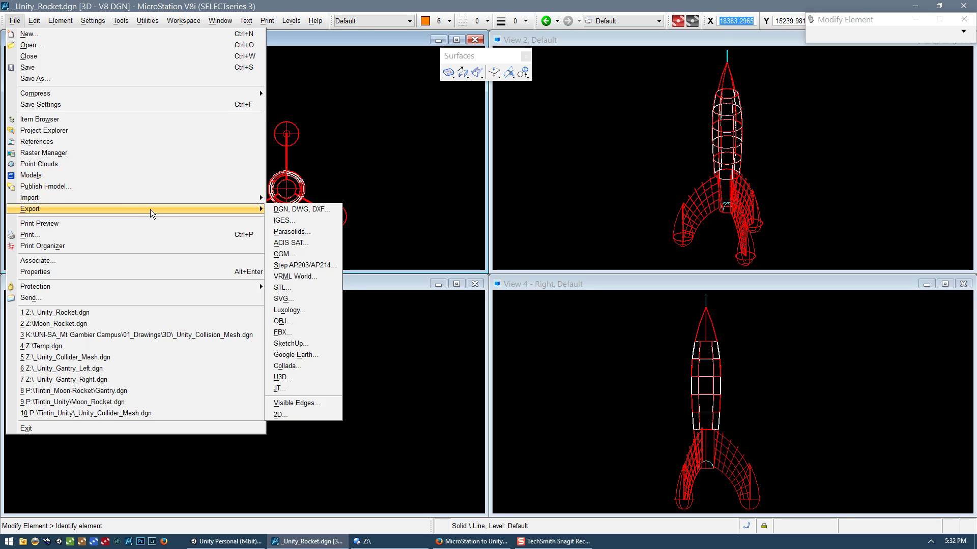
pyautogui.click(293, 331)
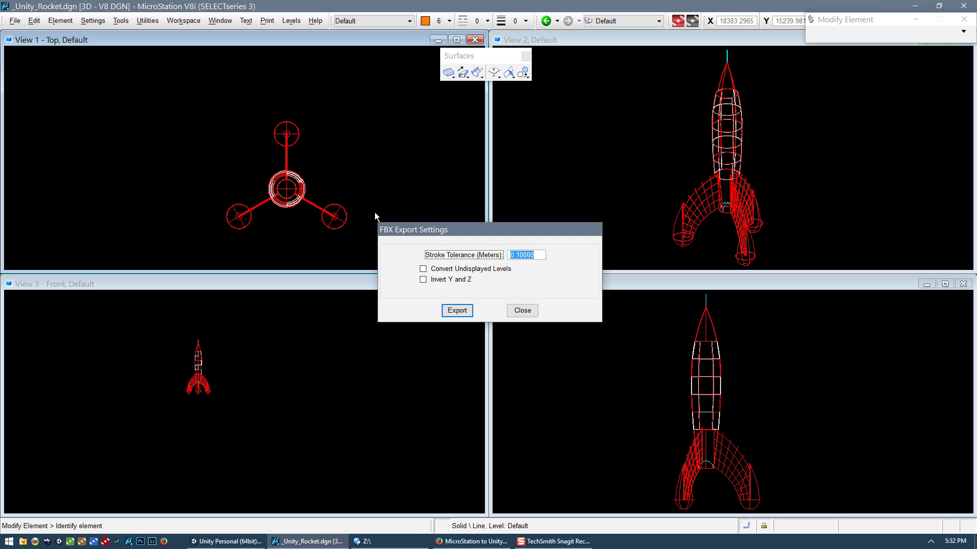
pyautogui.moveTo(499, 231); pyautogui.dragTo(503, 223)
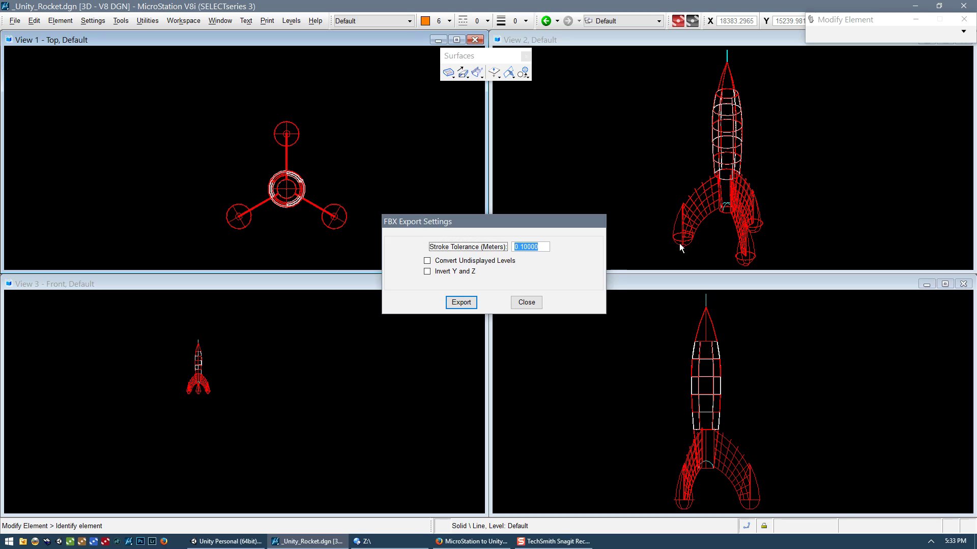
pyautogui.click(524, 246)
pyautogui.moveTo(521, 246); pyautogui.dragTo(555, 247)
pyautogui.click(426, 272)
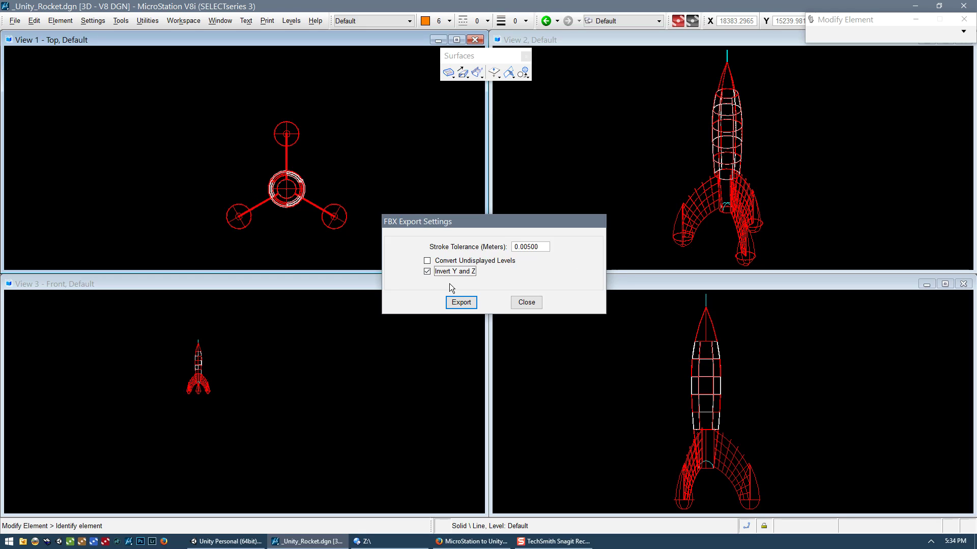
# - Try the FBX export with the existing Rocket.fbx as the output file, and cancel before writing it
pyautogui.click(464, 303)
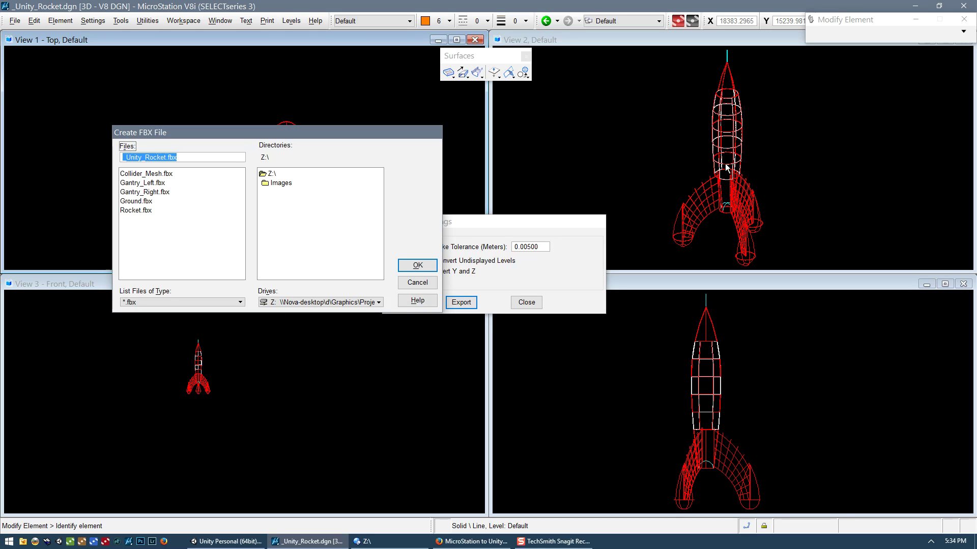
pyautogui.click(138, 210)
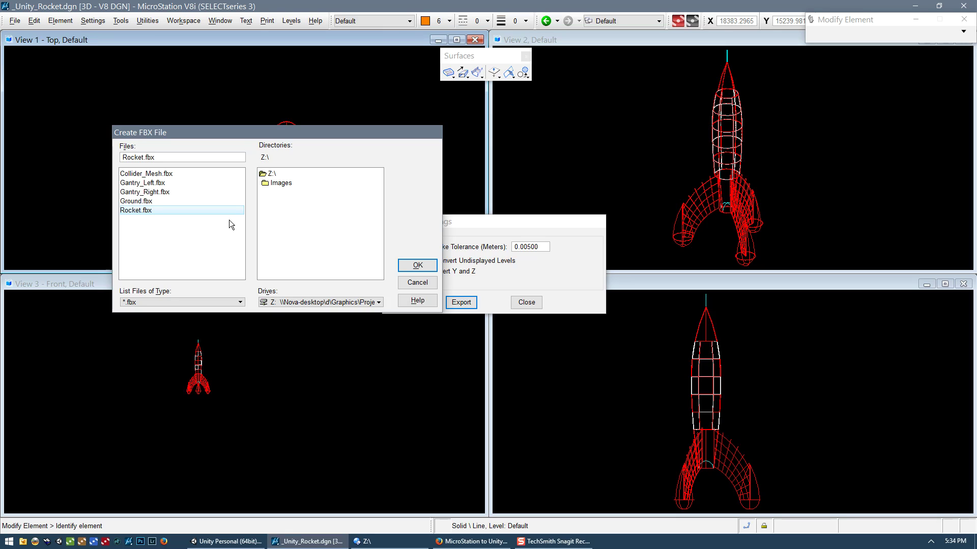
pyautogui.click(417, 282)
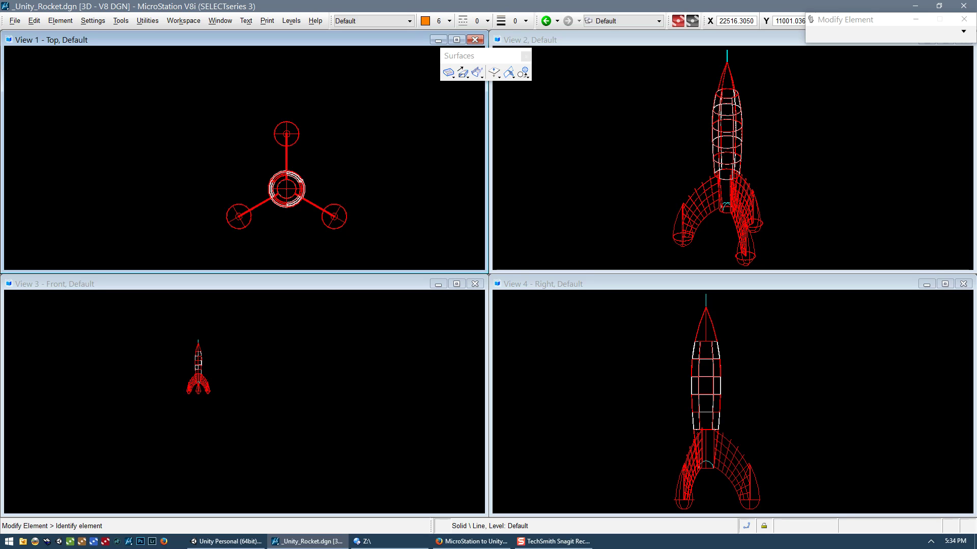
# - Switch to the Z:\ file manager window and examine the exported collider mesh, gantry and ground FBX files
pyautogui.click(364, 542)
pyautogui.moveTo(733, 22); pyautogui.dragTo(422, 22)
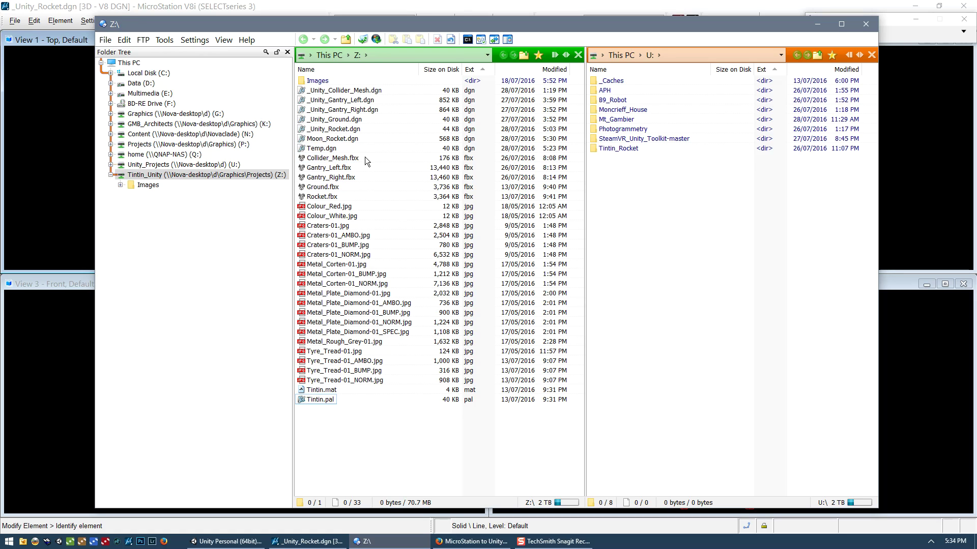
pyautogui.click(331, 159)
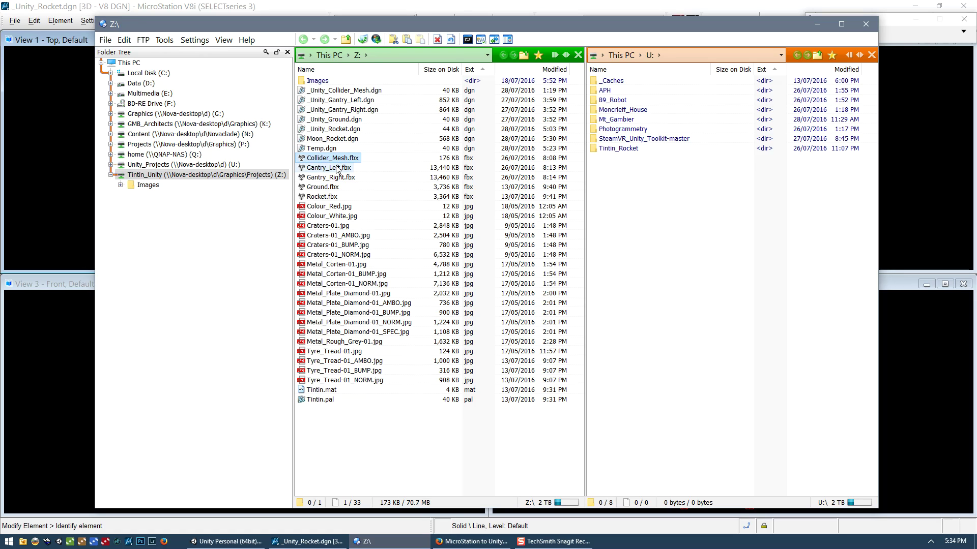
pyautogui.click(328, 169)
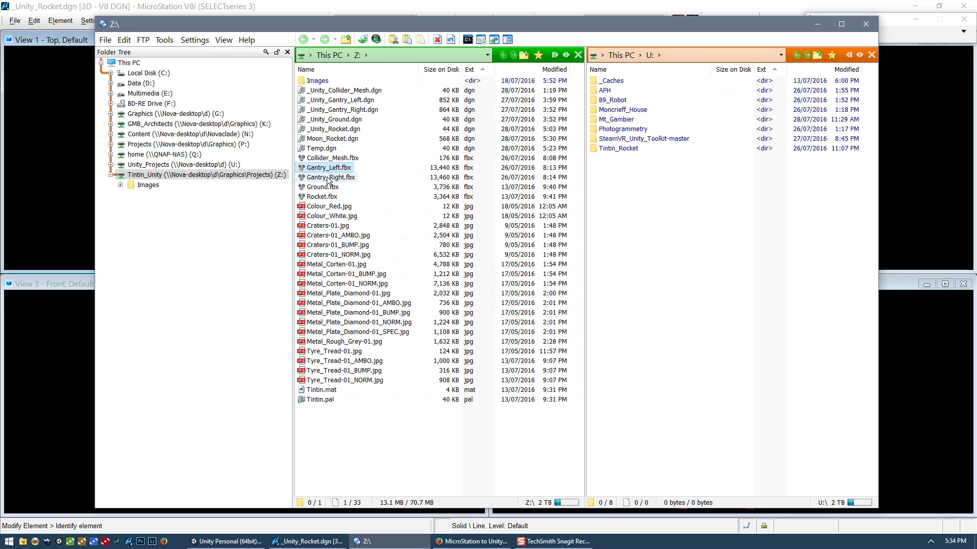
pyautogui.click(325, 188)
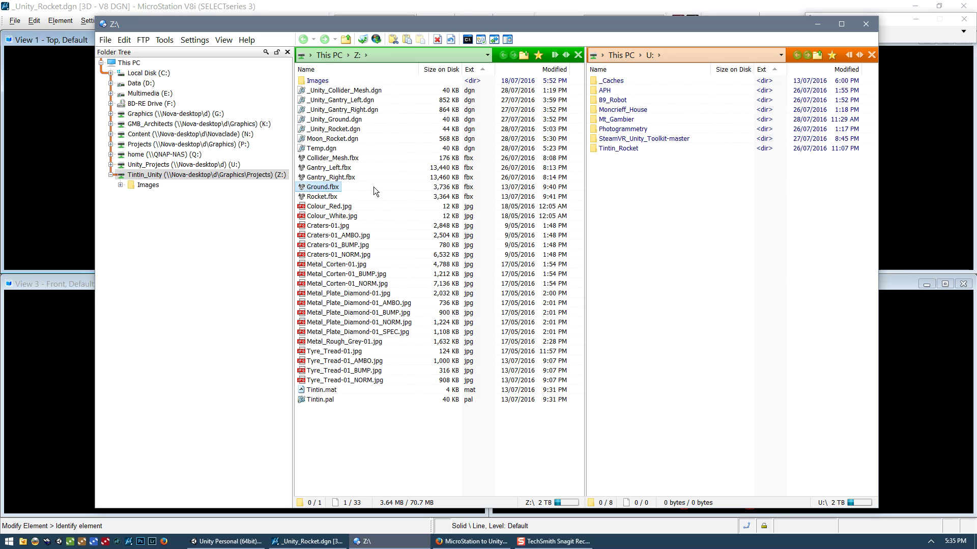
# - Switch to Firefox and review the MicroStation to Unity workflow post from the FBX export section to adding prefabs and scripts
pyautogui.click(487, 542)
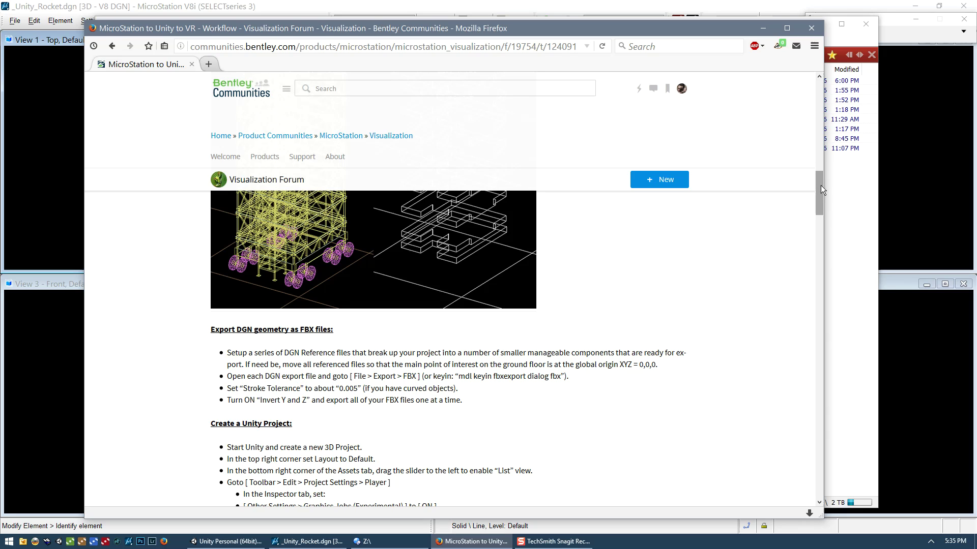
pyautogui.moveTo(822, 185); pyautogui.dragTo(833, 234)
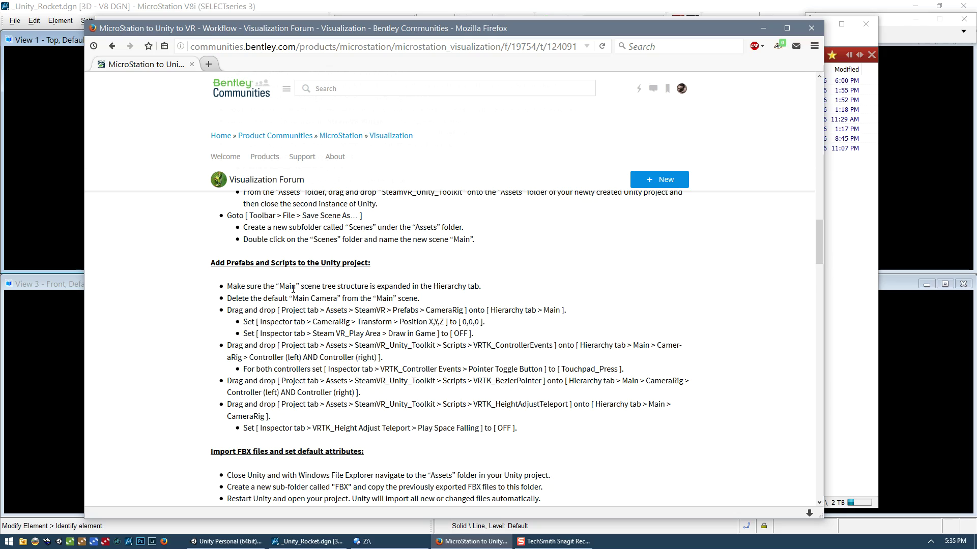